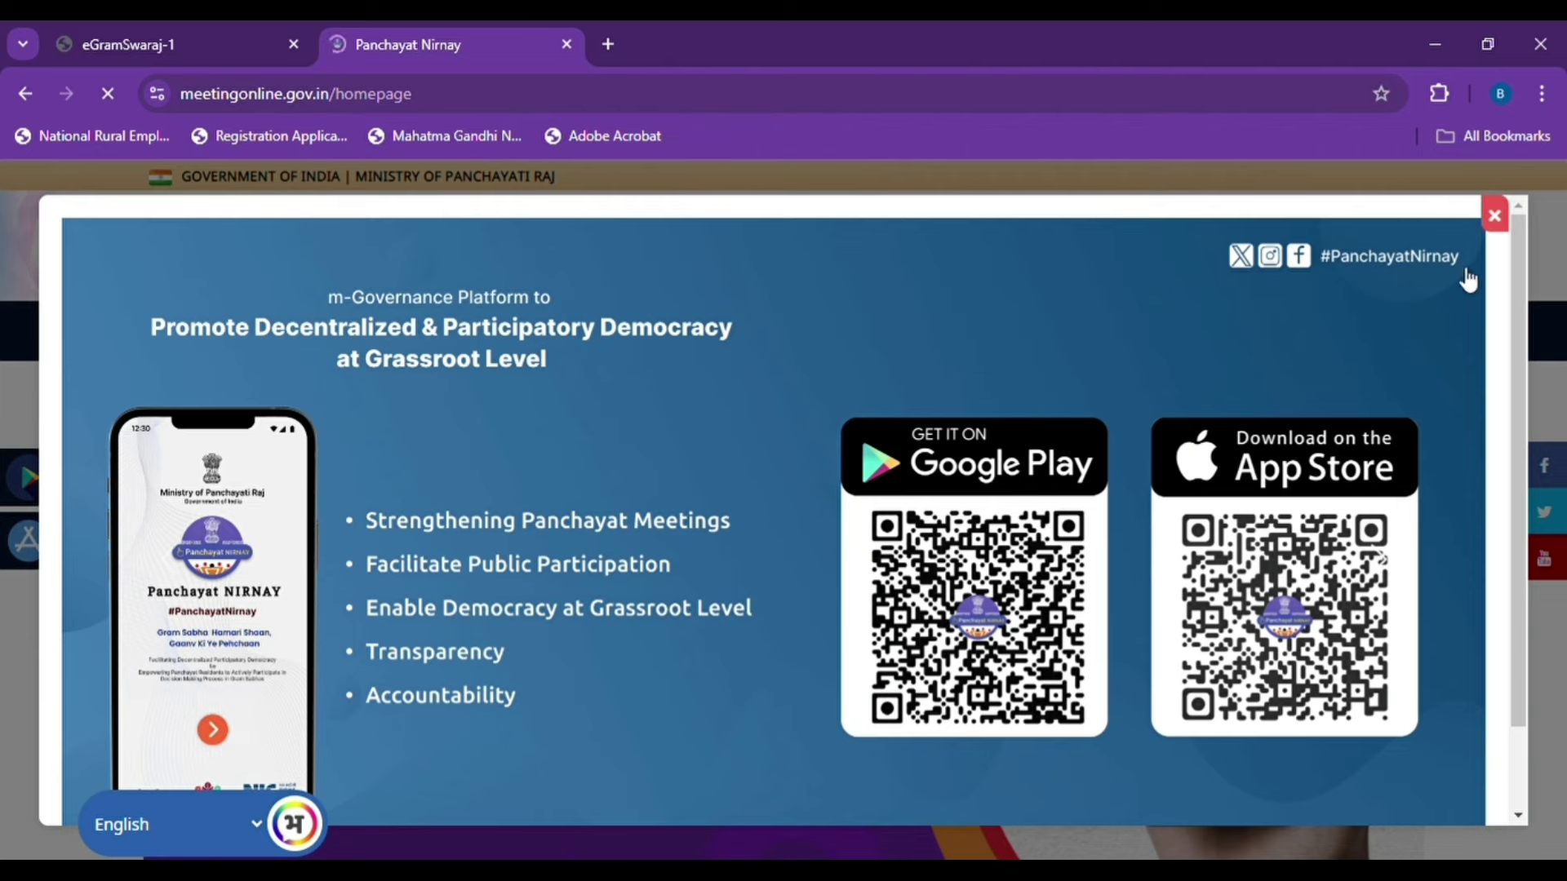
Step: Log in to the Panchayat Nirnay portal with the prefilled credentials, completing the reCAPTCHA check
{"action": "left_click", "coordinate": [1494, 217]}
{"action": "left_click", "coordinate": [1392, 335]}
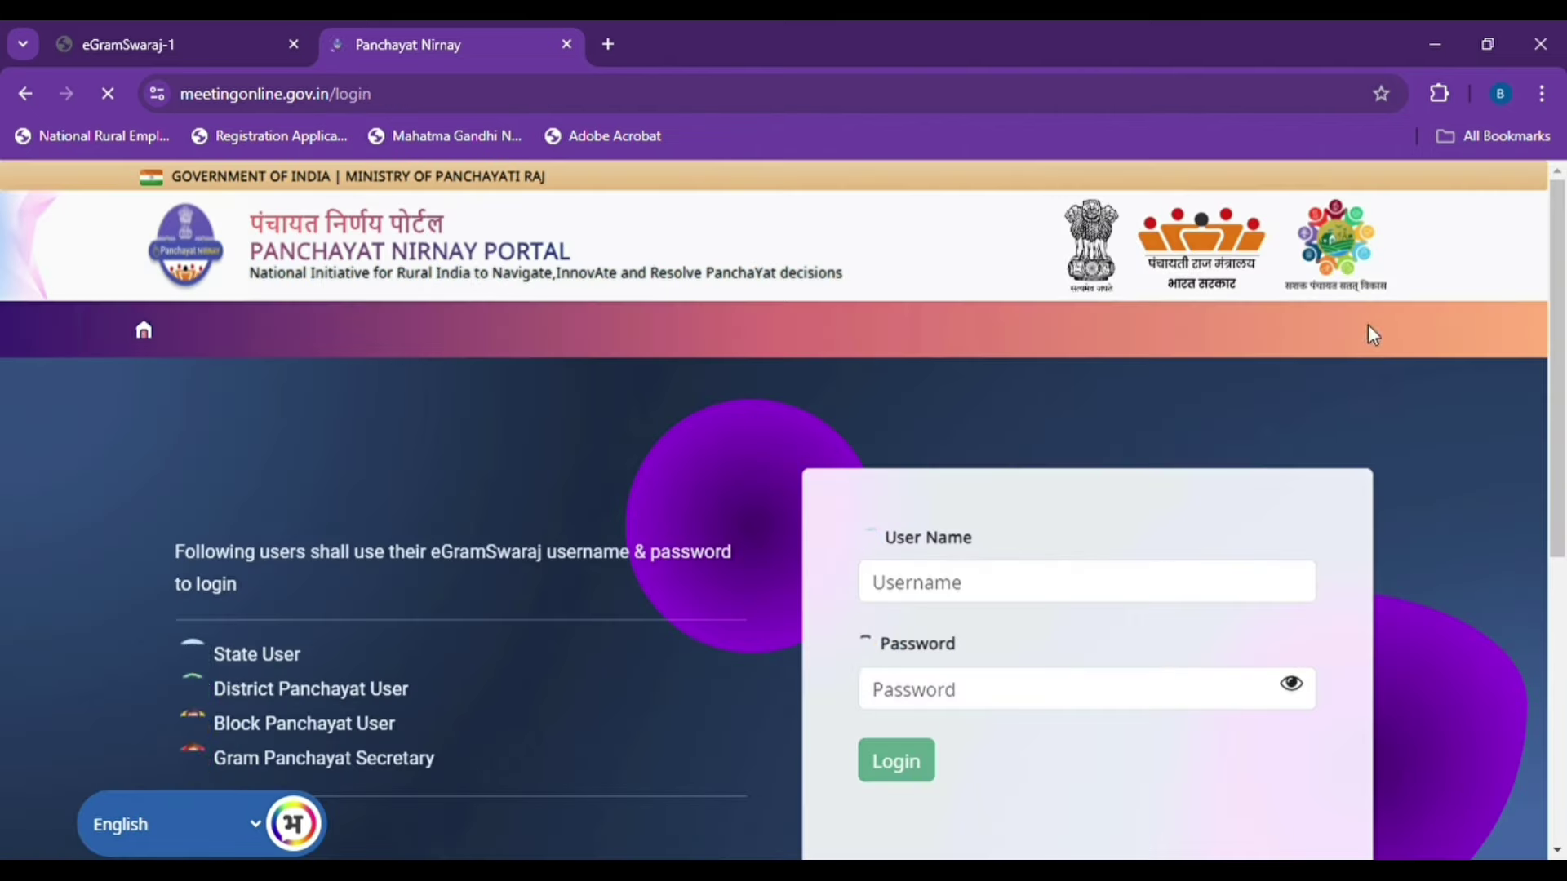
{"action": "scroll", "coordinate": [1007, 390], "scroll_direction": "down", "scroll_amount": 1}
{"action": "scroll", "coordinate": [1010, 575], "scroll_direction": "down", "scroll_amount": 3}
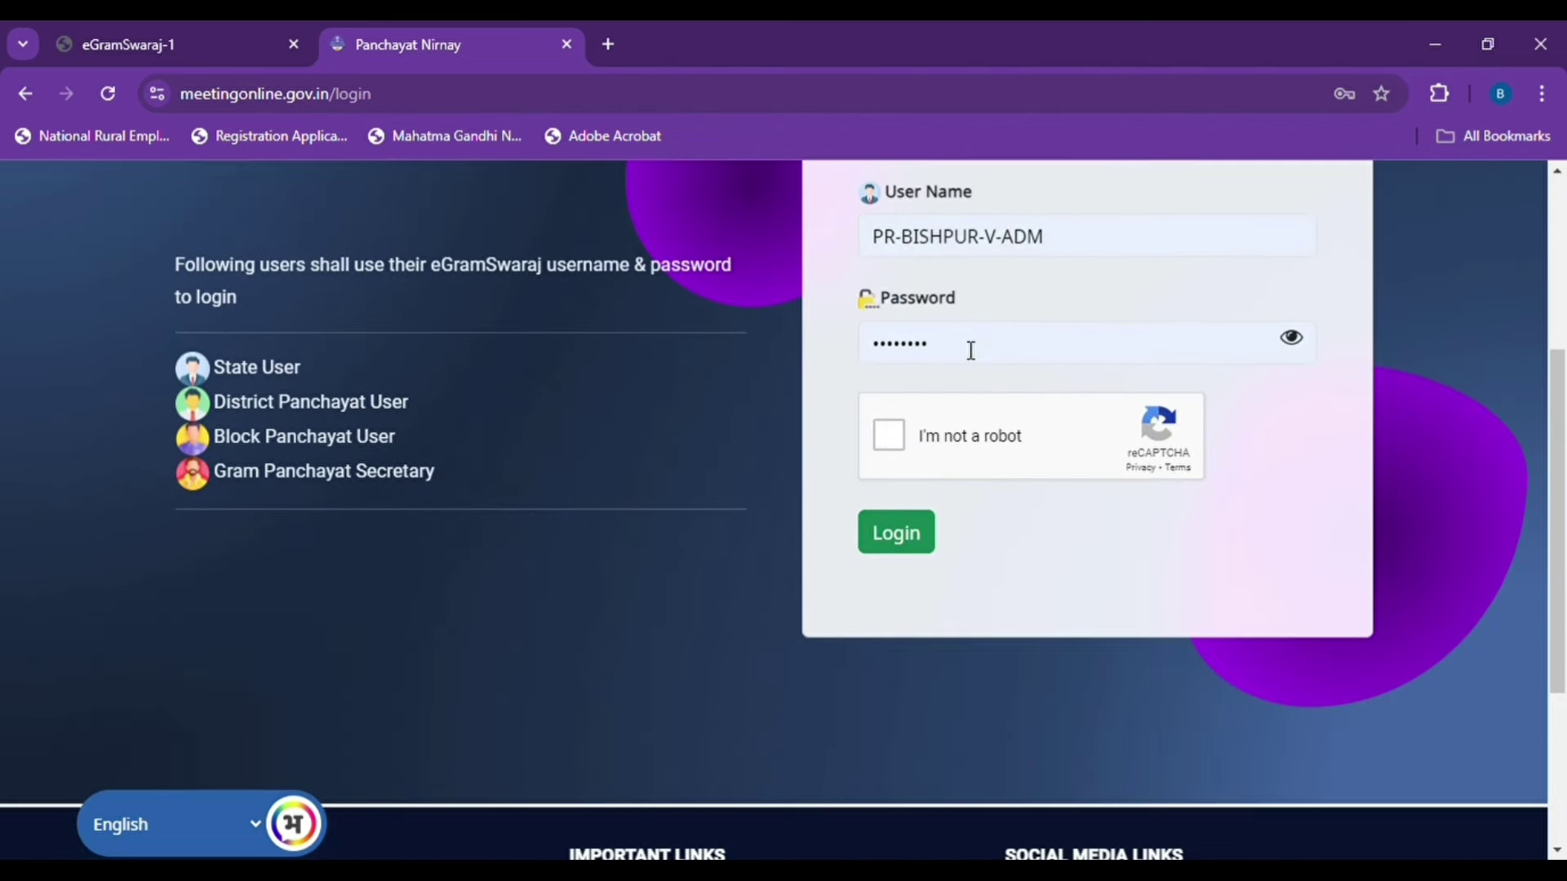
{"action": "left_click", "coordinate": [889, 435]}
{"action": "left_click", "coordinate": [880, 550]}
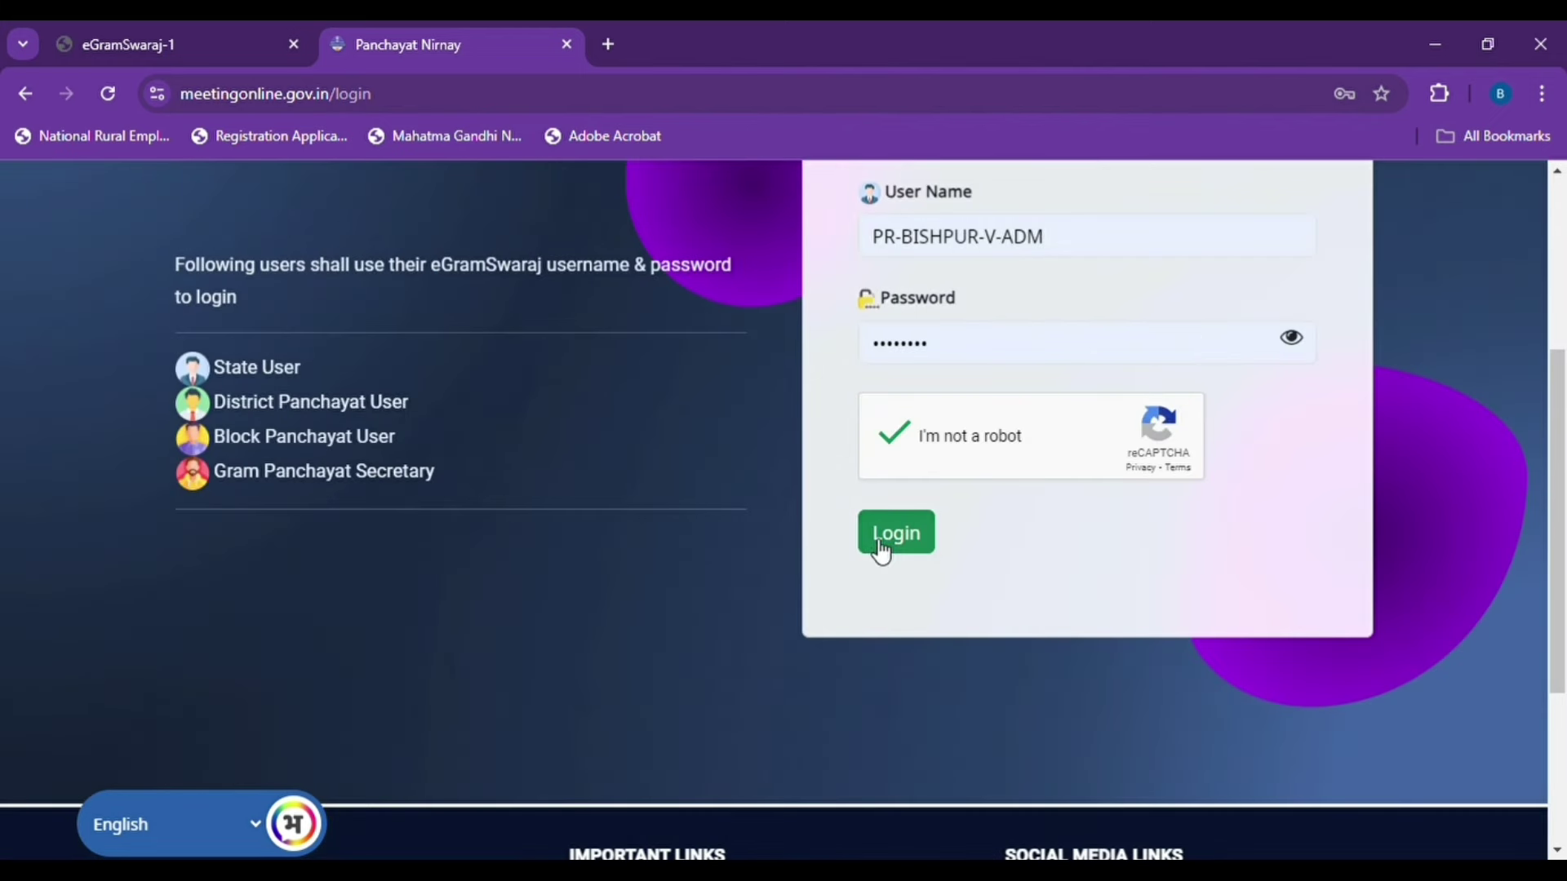
{"action": "left_click", "coordinate": [881, 552]}
{"action": "left_click", "coordinate": [909, 549]}
Step: Open the Select & Register Priority Themes & Register Sankalp function from the dashboard's SDG theme module
{"action": "scroll", "coordinate": [607, 497], "scroll_direction": "up", "scroll_amount": 8}
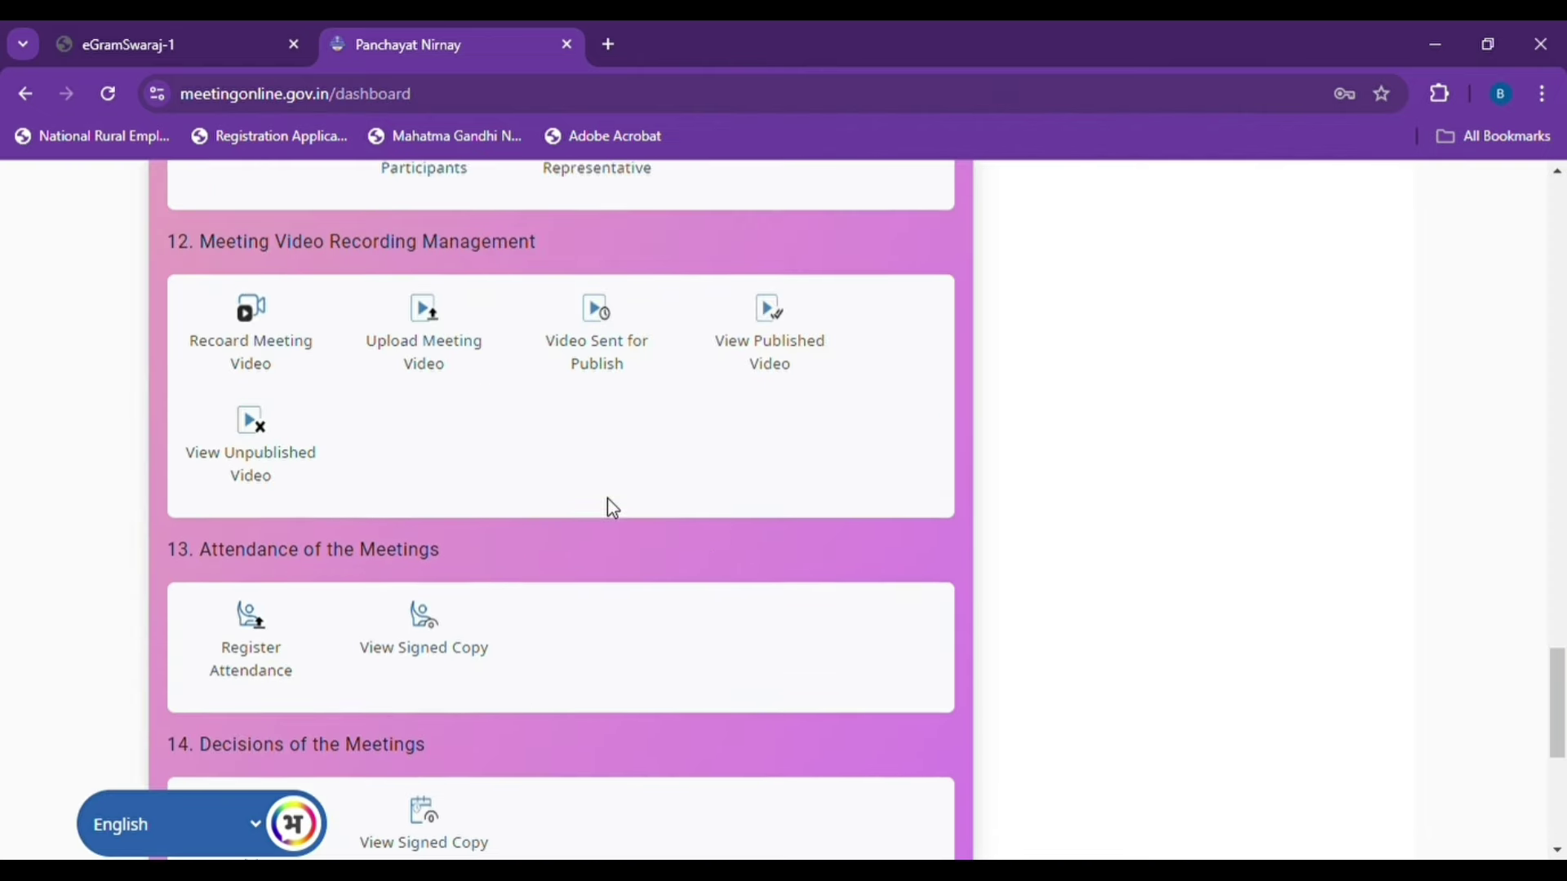
{"action": "scroll", "coordinate": [608, 496], "scroll_direction": "up", "scroll_amount": 15}
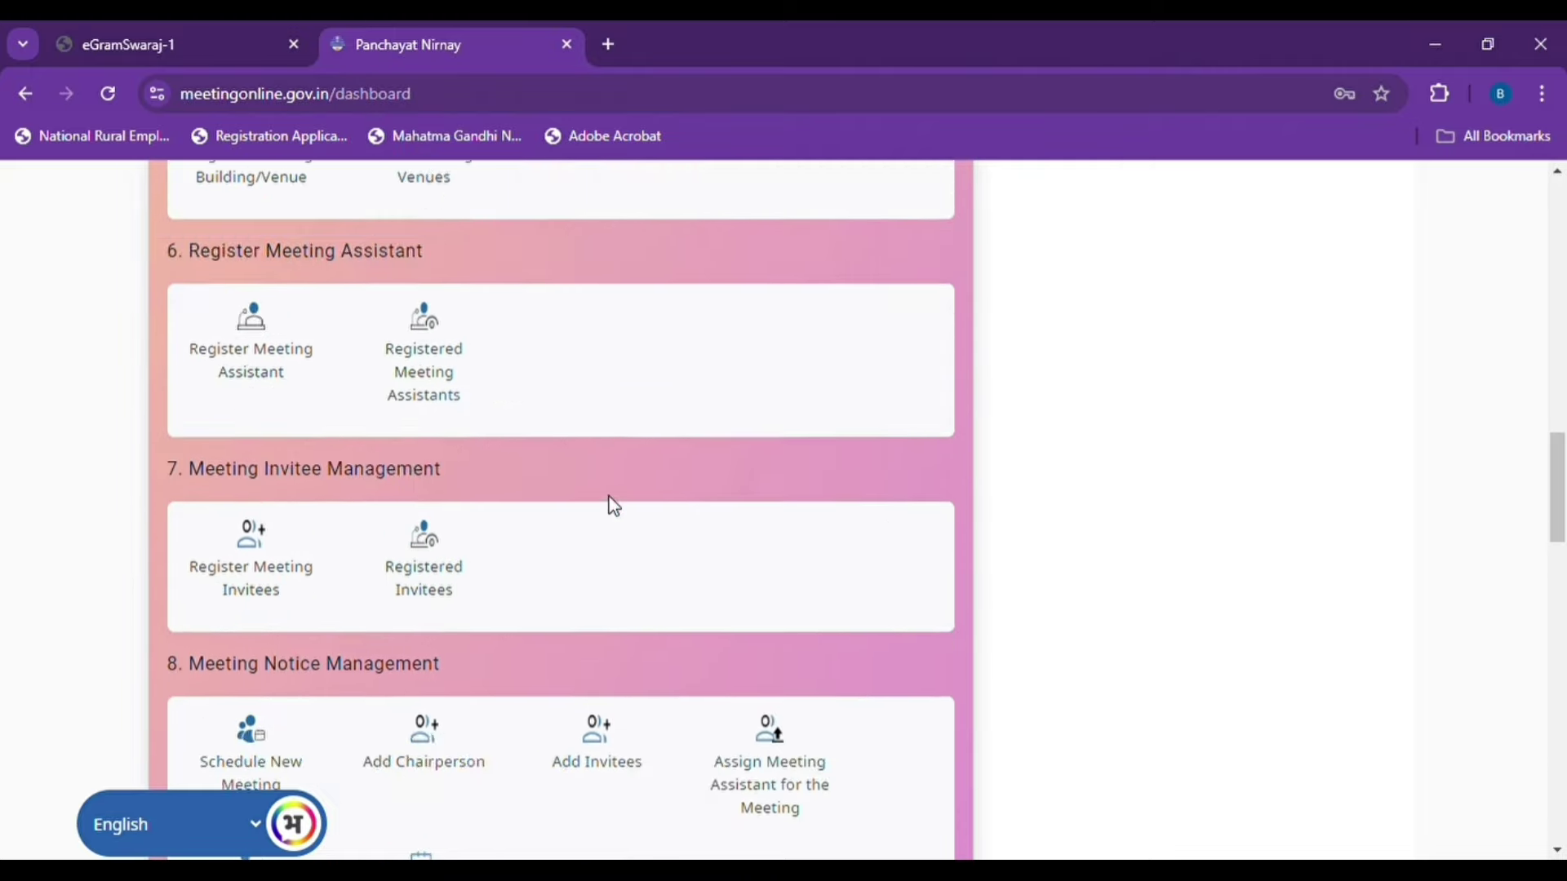
{"action": "scroll", "coordinate": [609, 498], "scroll_direction": "up", "scroll_amount": 10}
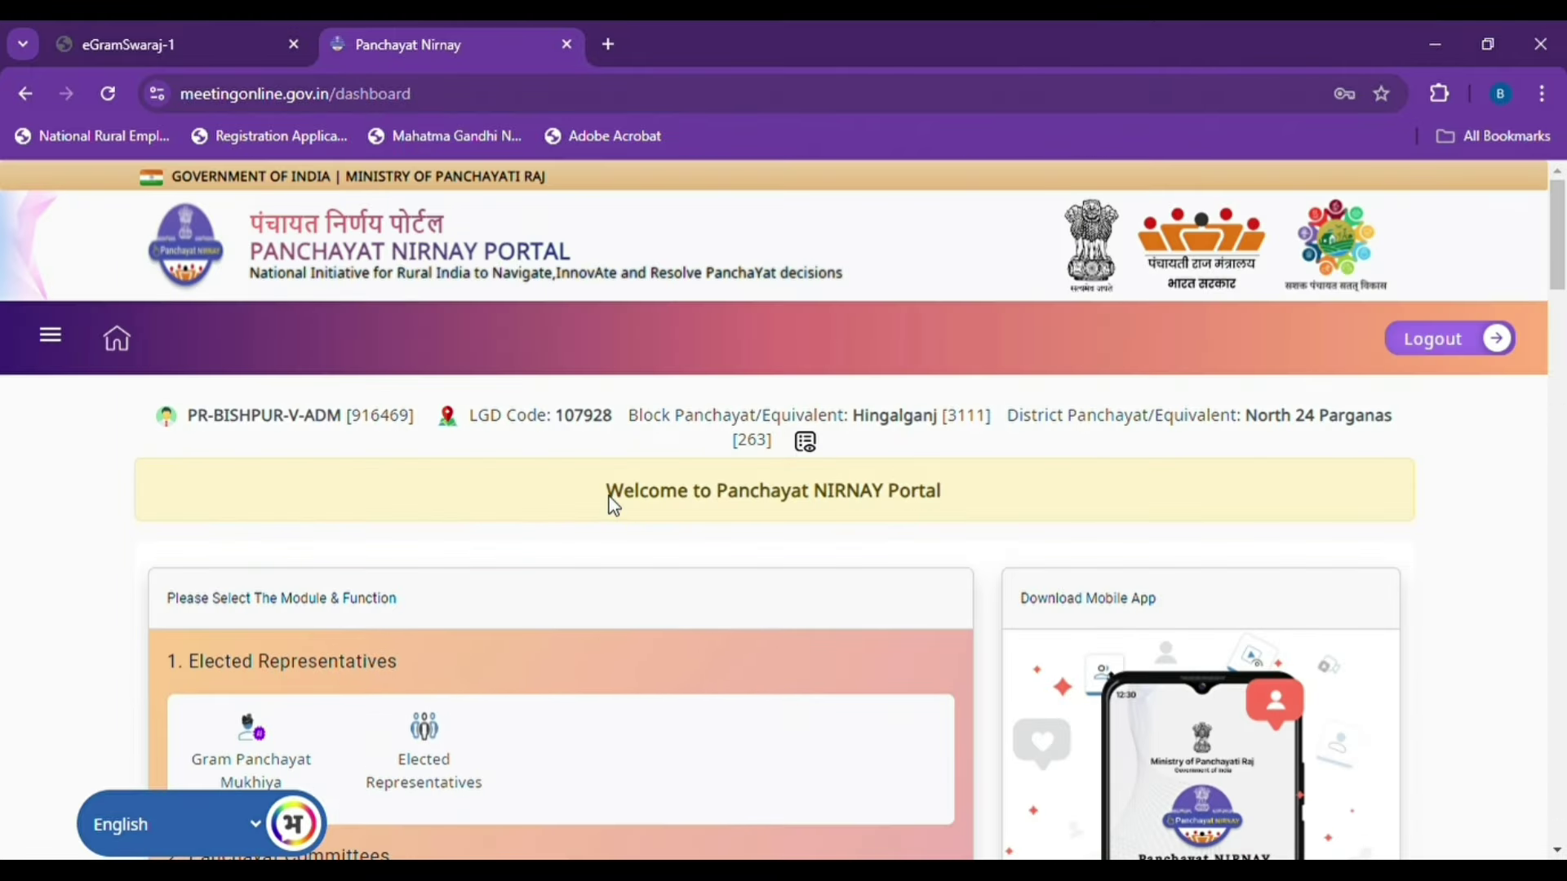
{"action": "scroll", "coordinate": [546, 568], "scroll_direction": "down", "scroll_amount": 3}
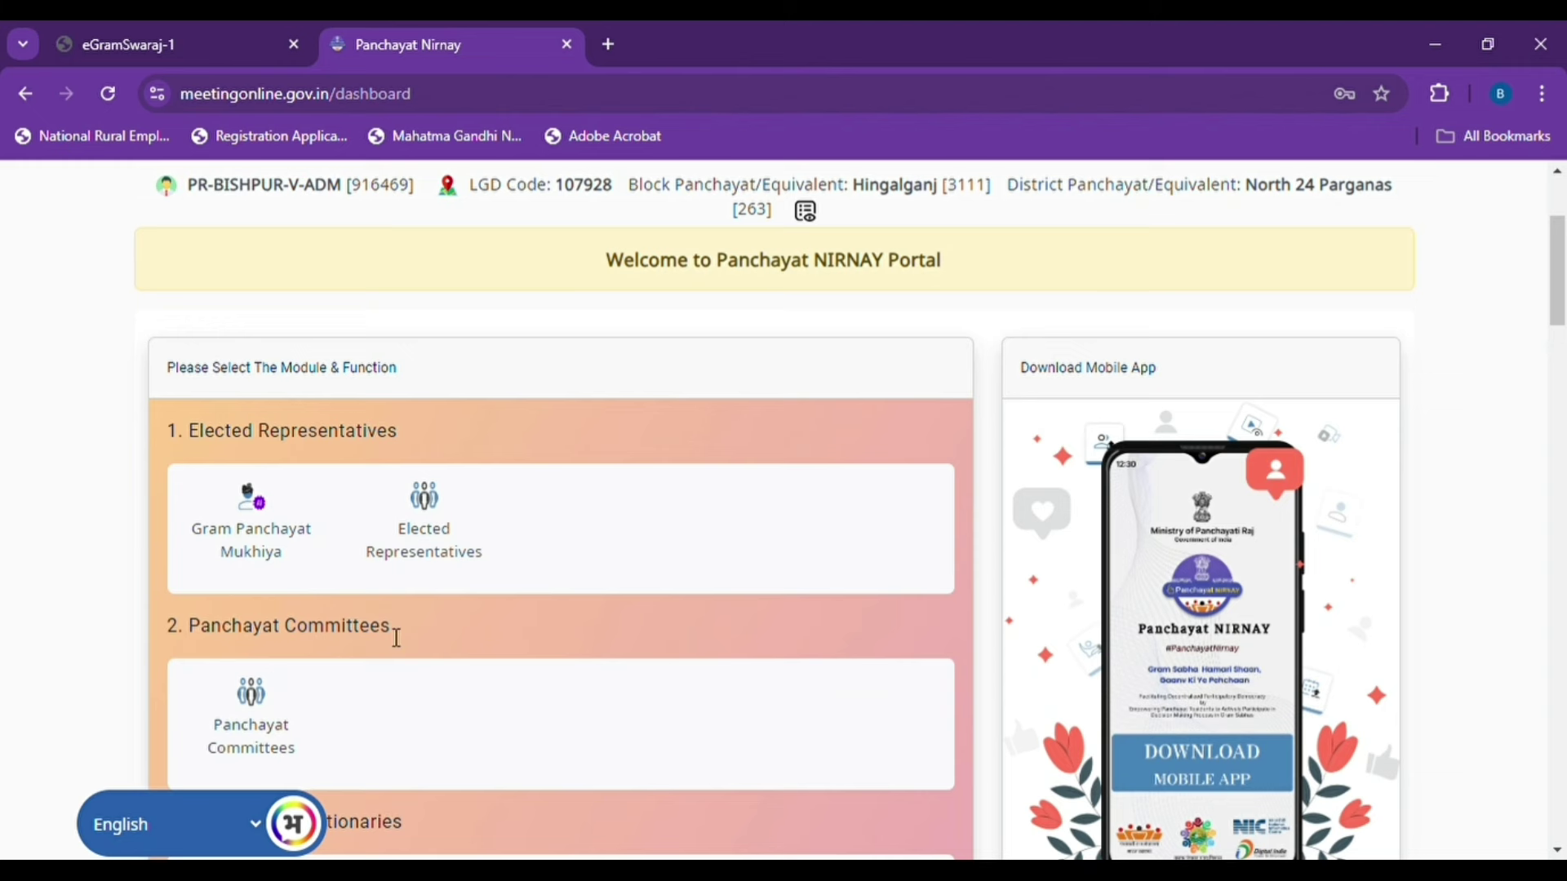
{"action": "scroll", "coordinate": [395, 637], "scroll_direction": "down", "scroll_amount": 4}
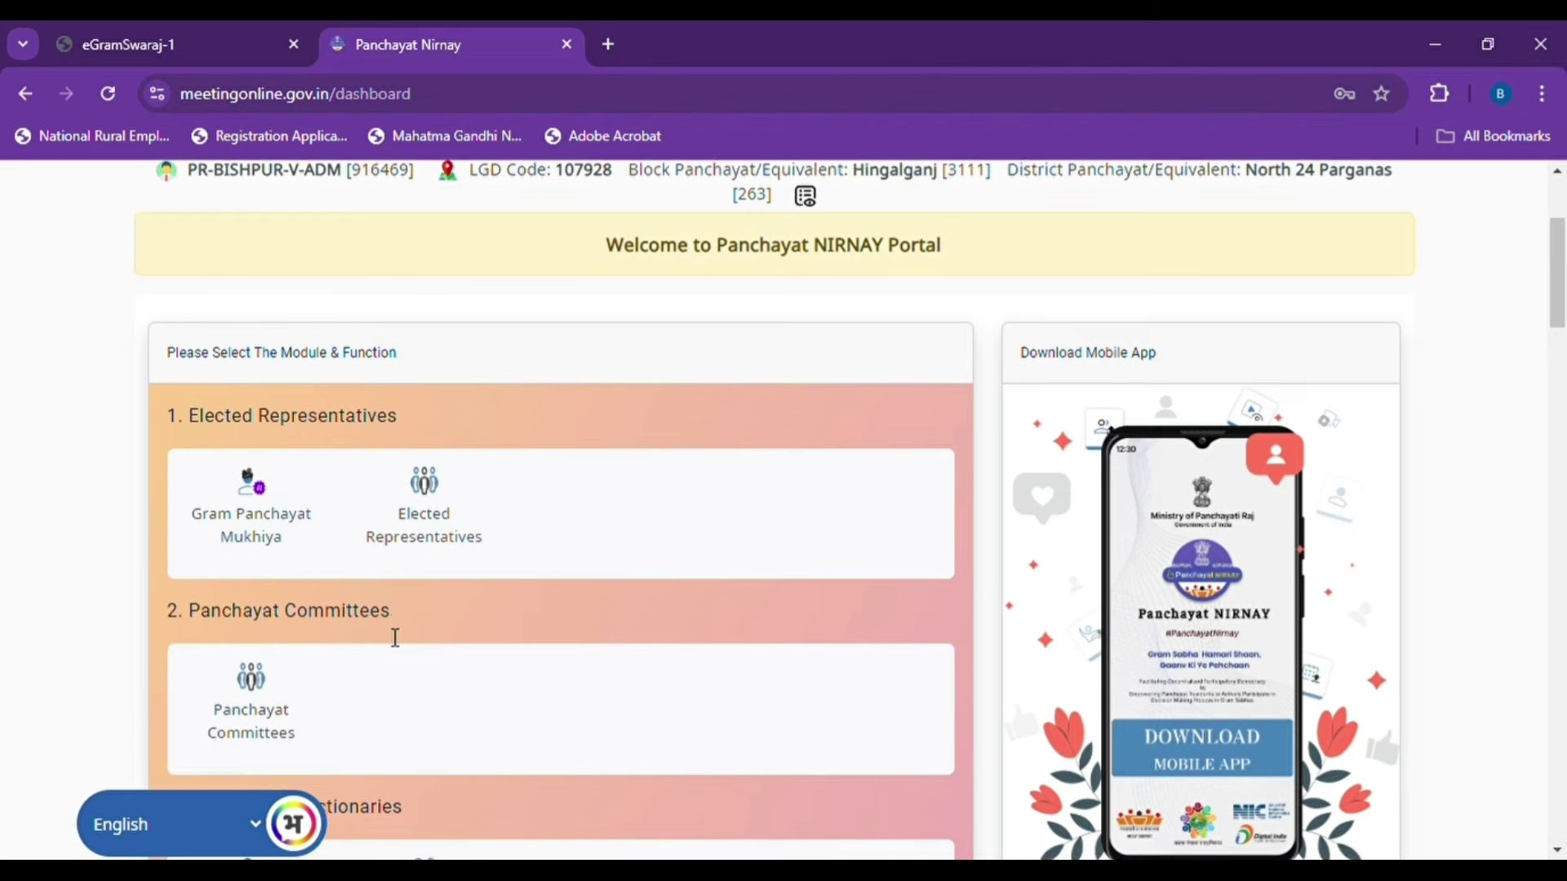
{"action": "scroll", "coordinate": [395, 637], "scroll_direction": "down", "scroll_amount": 1}
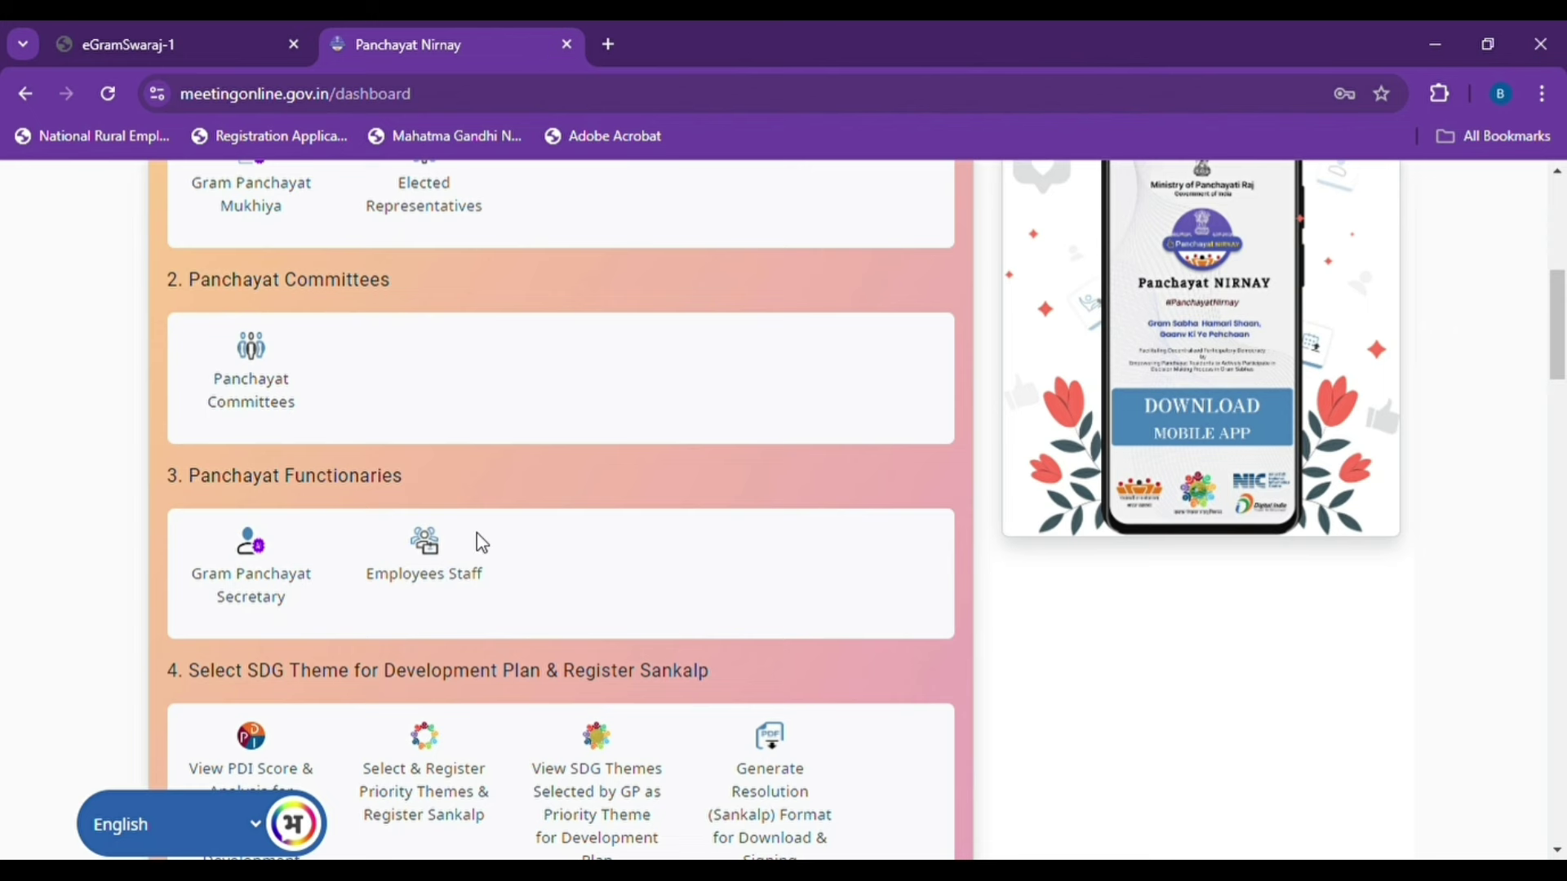
{"action": "scroll", "coordinate": [482, 543], "scroll_direction": "down", "scroll_amount": 3}
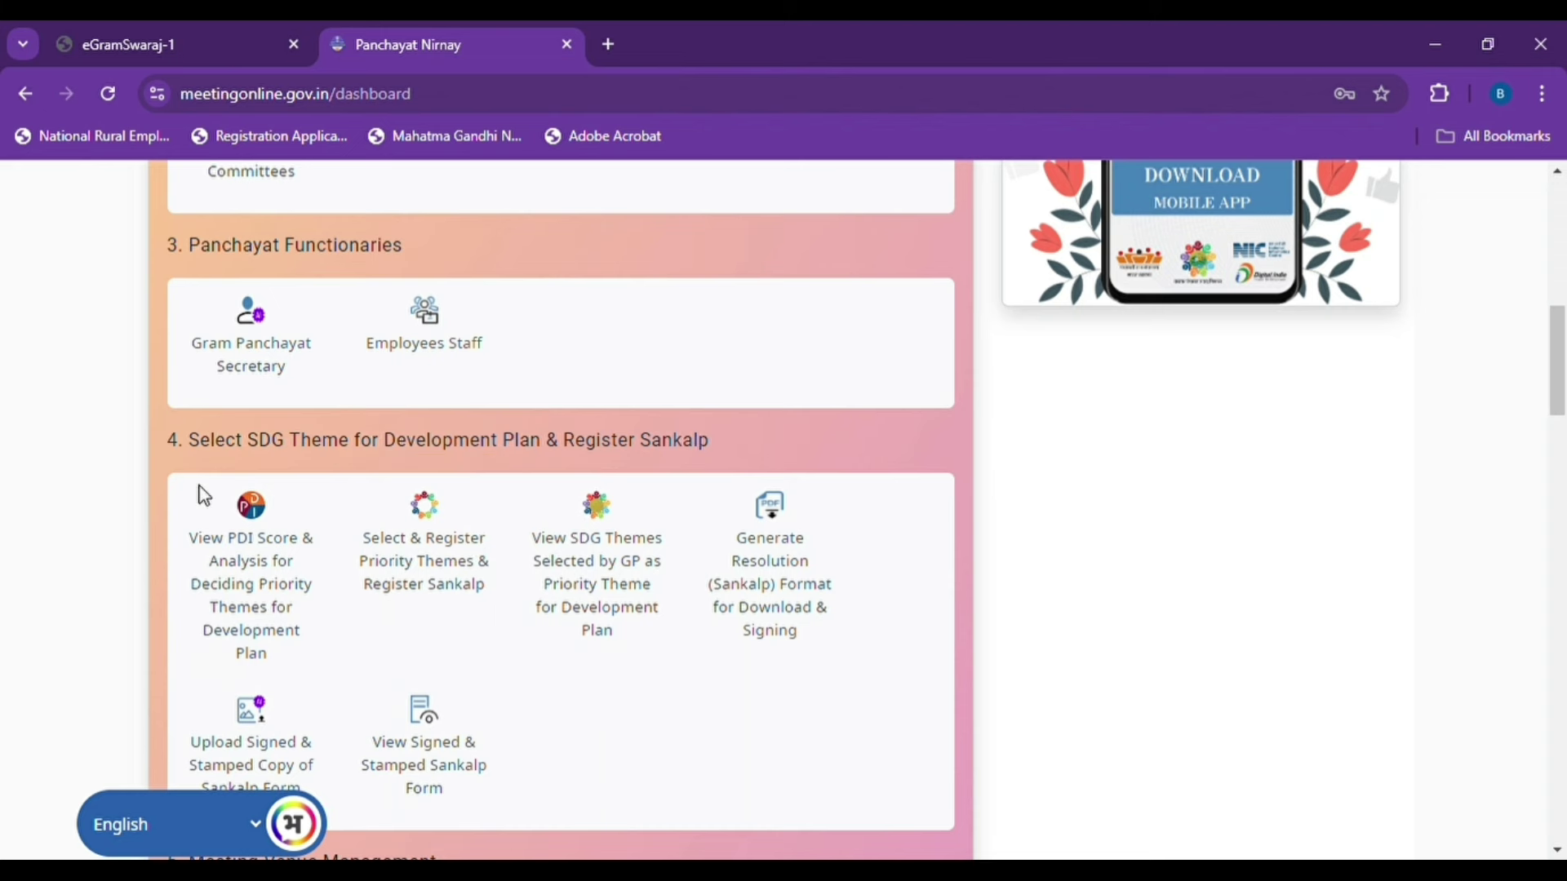
{"action": "left_click", "coordinate": [424, 555]}
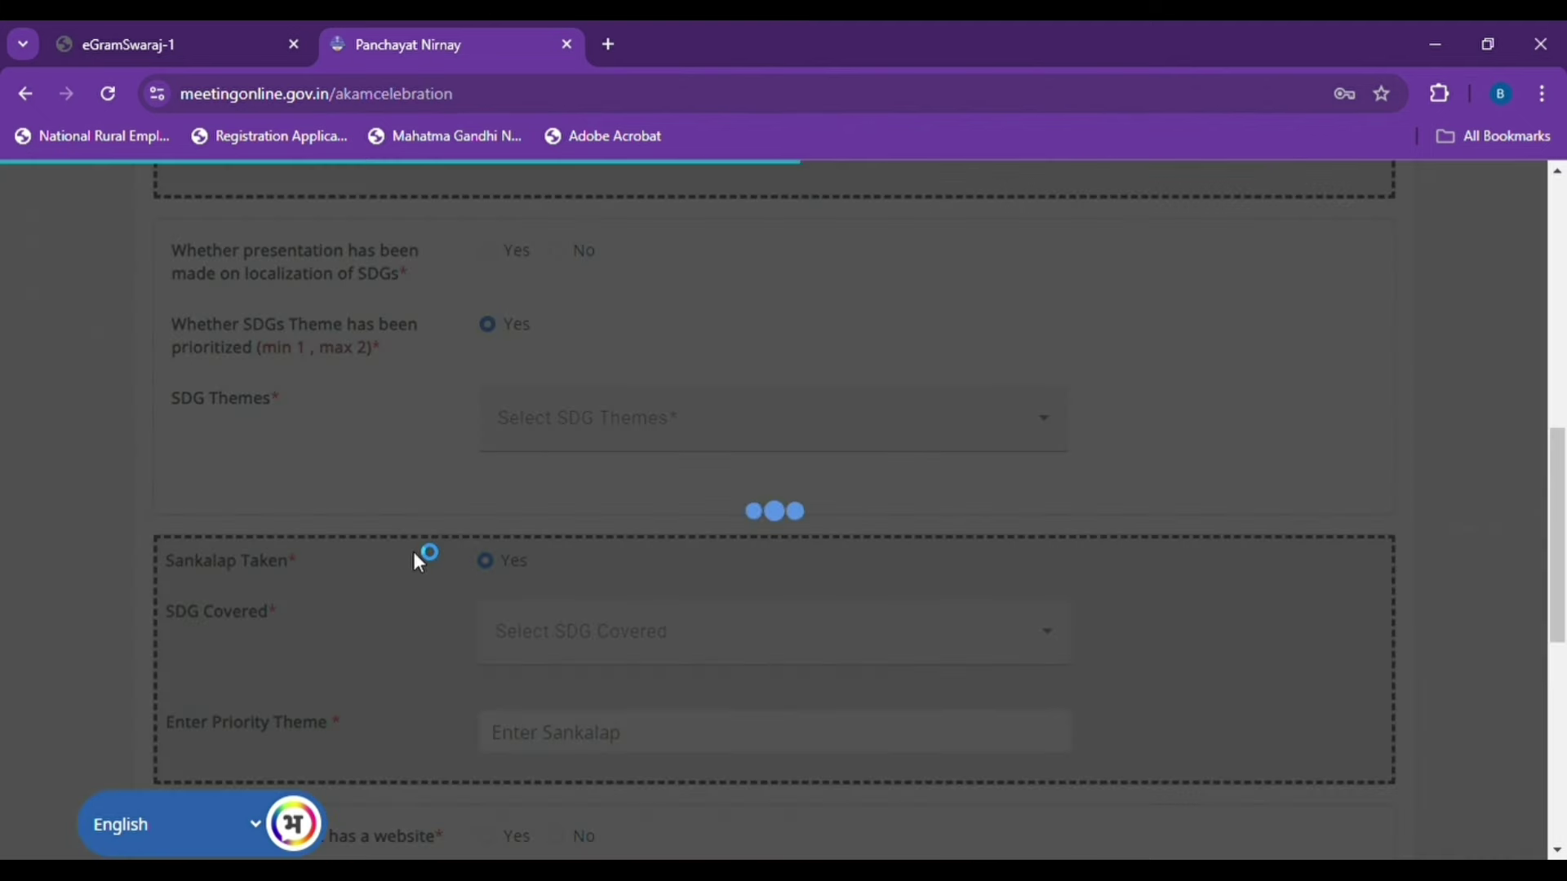
Step: Set the Panchayat Meeting Date to 02-10-2024 and answer No for the Sthapana Diwas (Foundation Day) identification
{"action": "scroll", "coordinate": [418, 554], "scroll_direction": "up", "scroll_amount": 10}
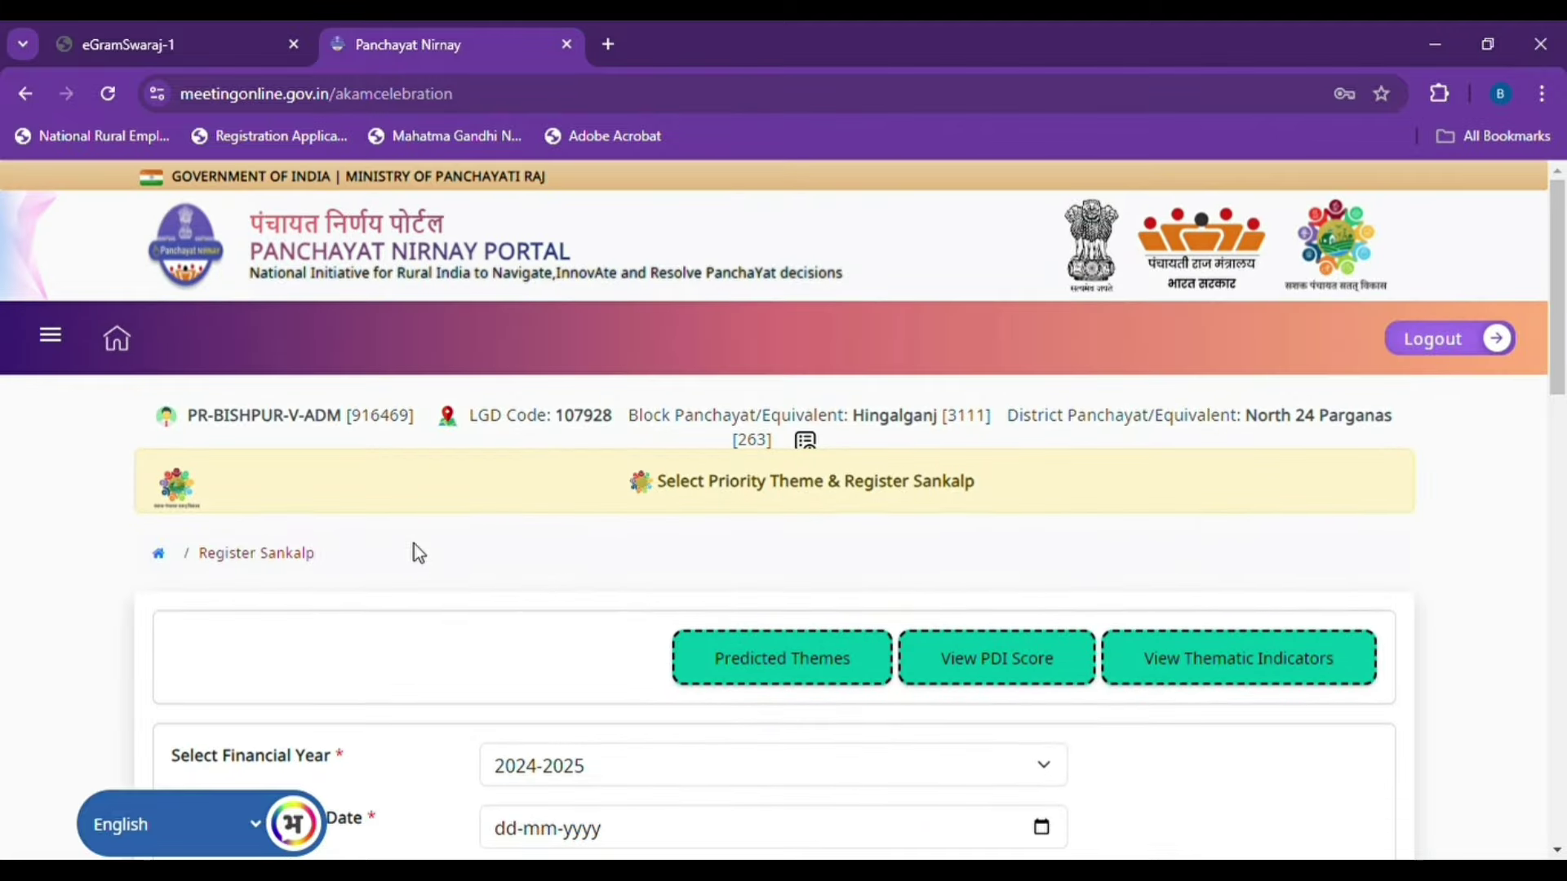
{"action": "scroll", "coordinate": [418, 554], "scroll_direction": "down", "scroll_amount": 3}
{"action": "scroll", "coordinate": [602, 549], "scroll_direction": "down", "scroll_amount": 3}
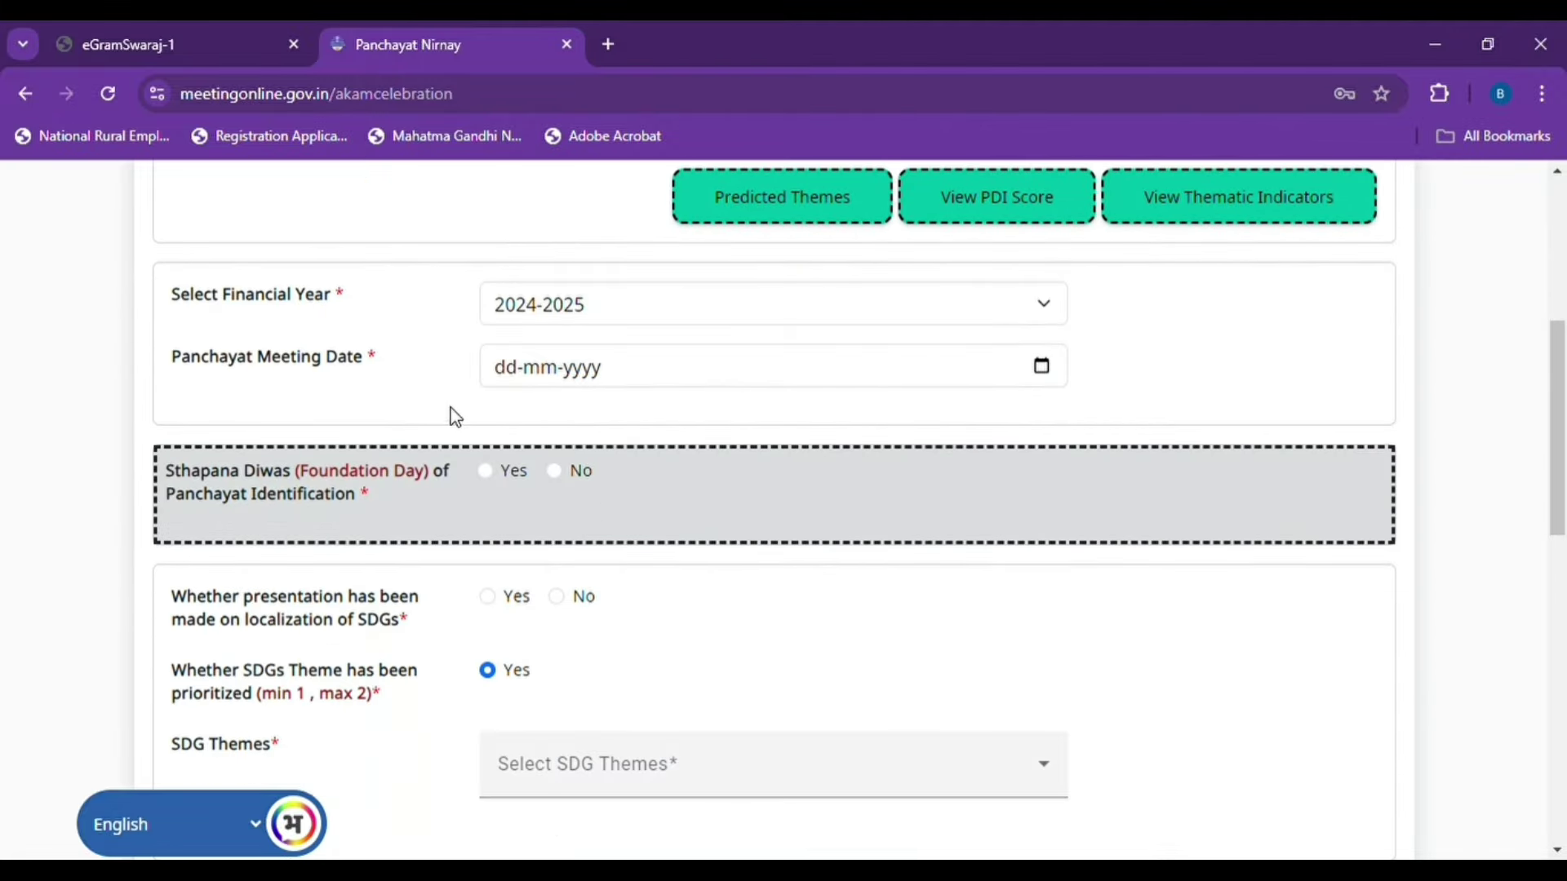
{"action": "left_click", "coordinate": [643, 371]}
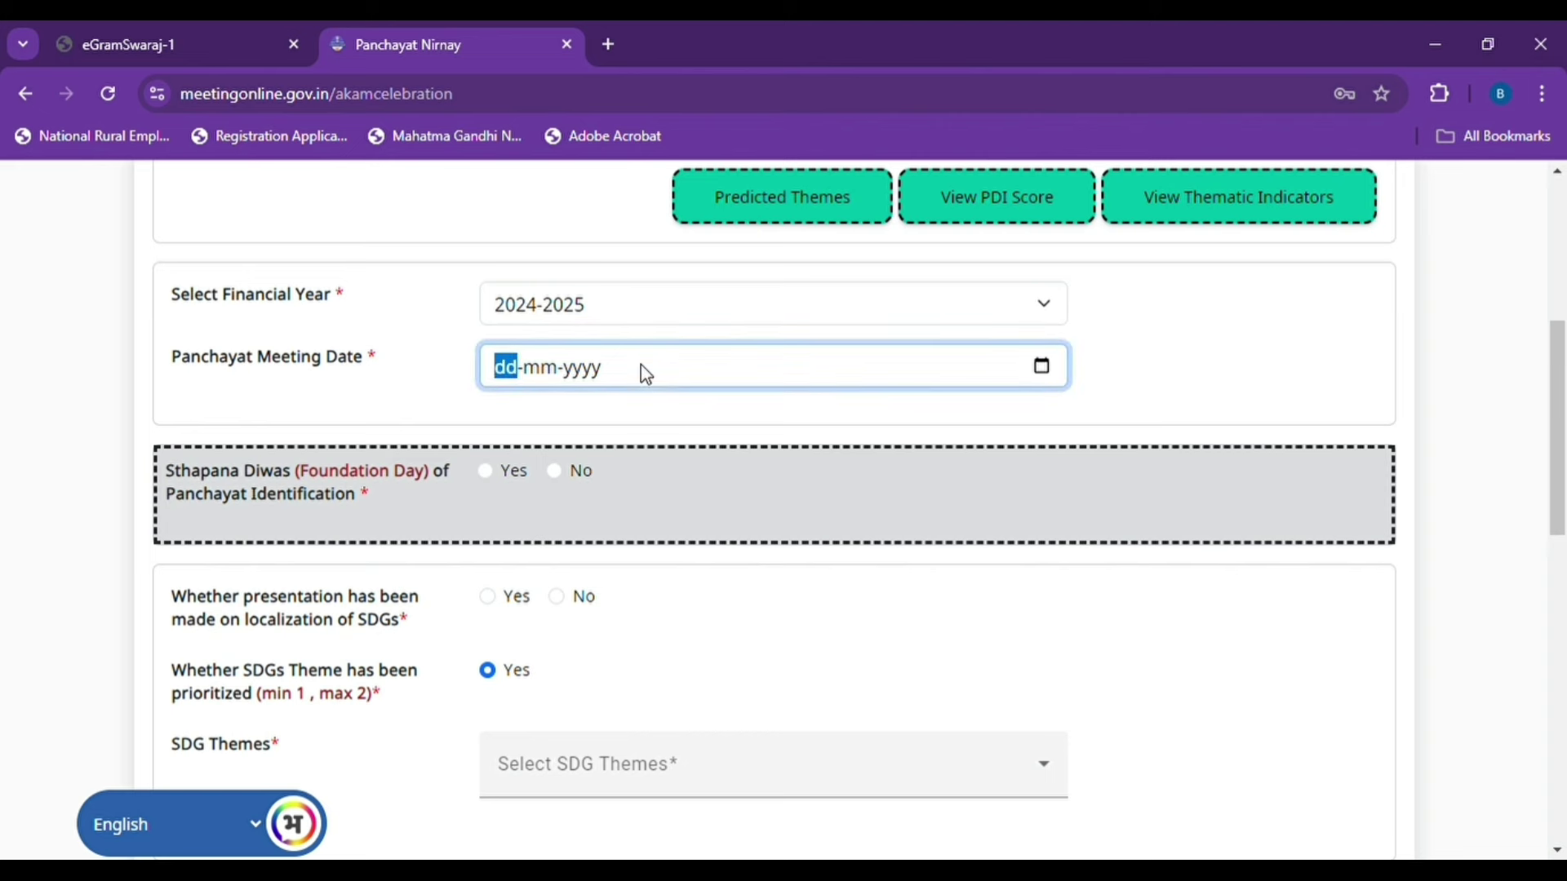
{"action": "left_click", "coordinate": [1042, 369]}
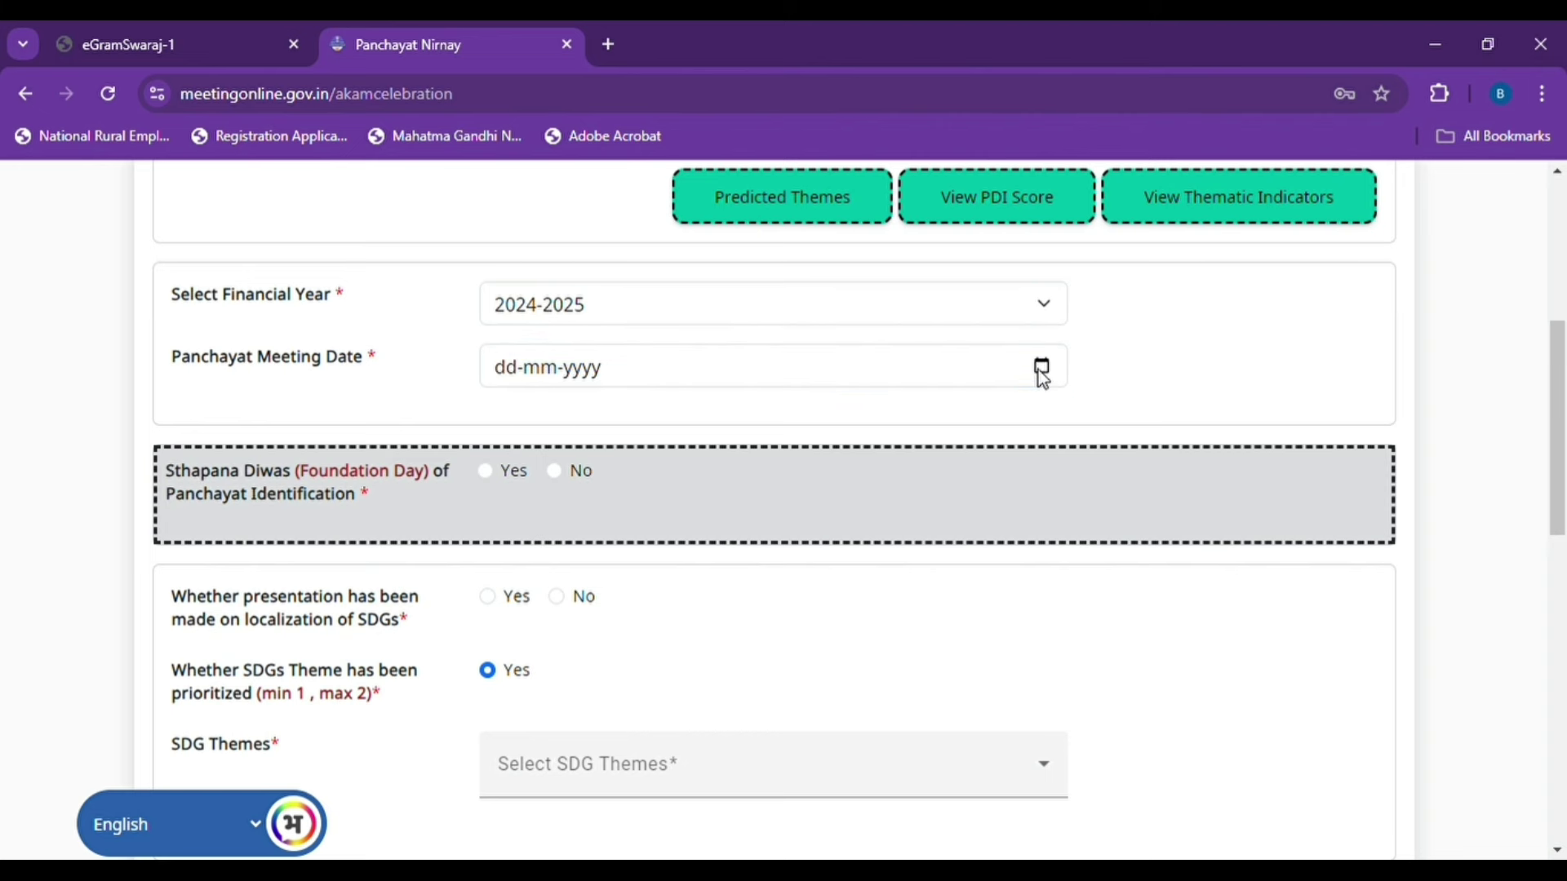
{"action": "left_click", "coordinate": [576, 492]}
Step: Answer Yes for the presentation on localization of SDGs and choose Theme 1: Poverty Free and Enhanced Livelihoods Village as the SDG theme
{"action": "scroll", "coordinate": [612, 423], "scroll_direction": "down", "scroll_amount": 1}
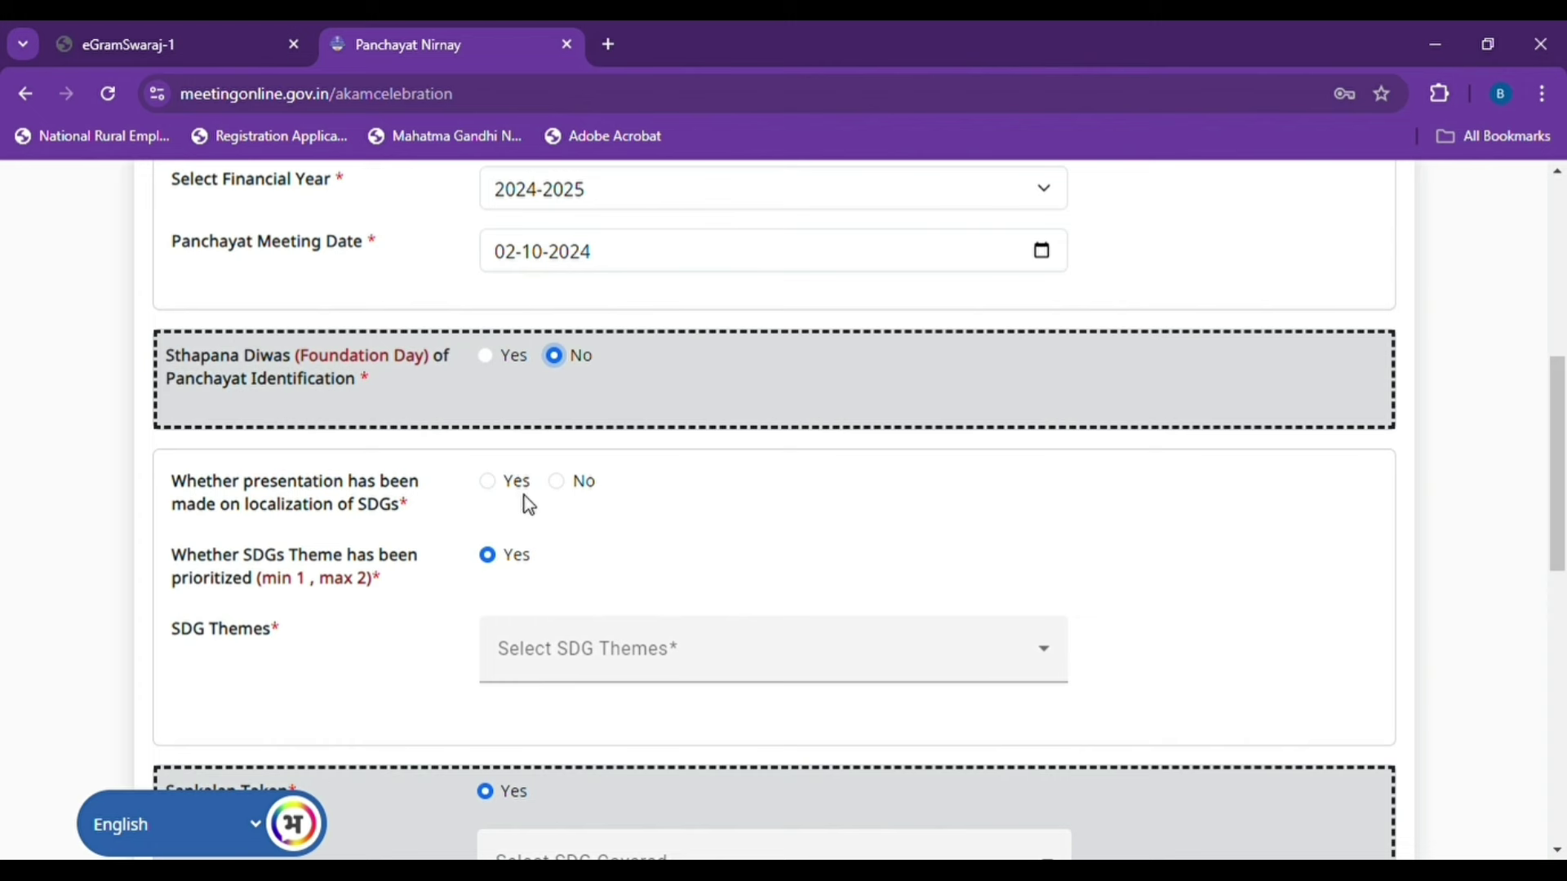
{"action": "left_click", "coordinate": [490, 484]}
{"action": "scroll", "coordinate": [528, 541], "scroll_direction": "down", "scroll_amount": 2}
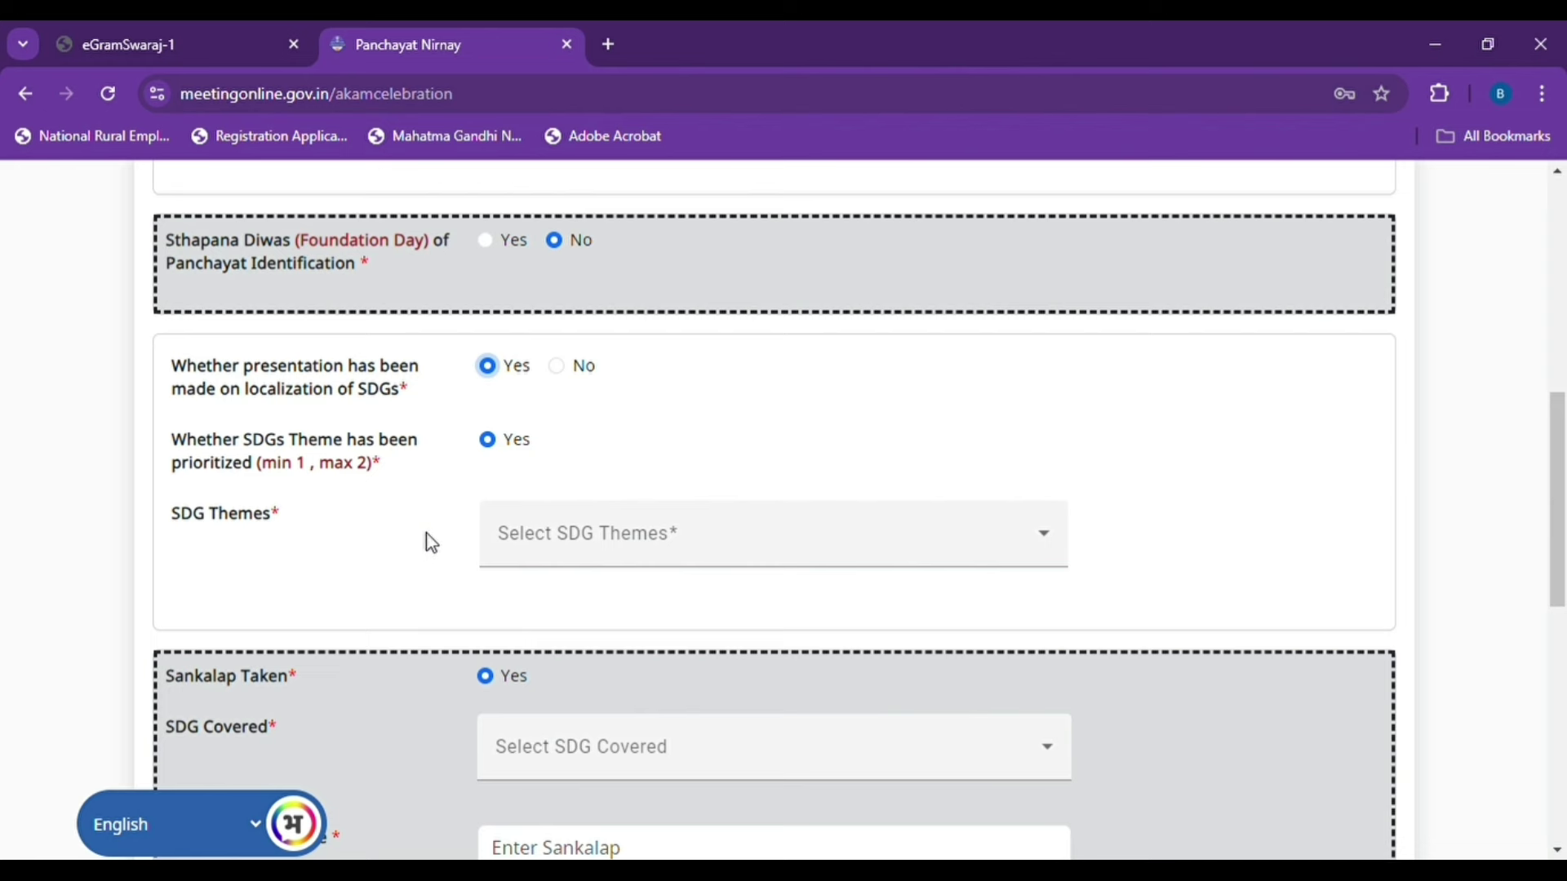
{"action": "left_click", "coordinate": [568, 530]}
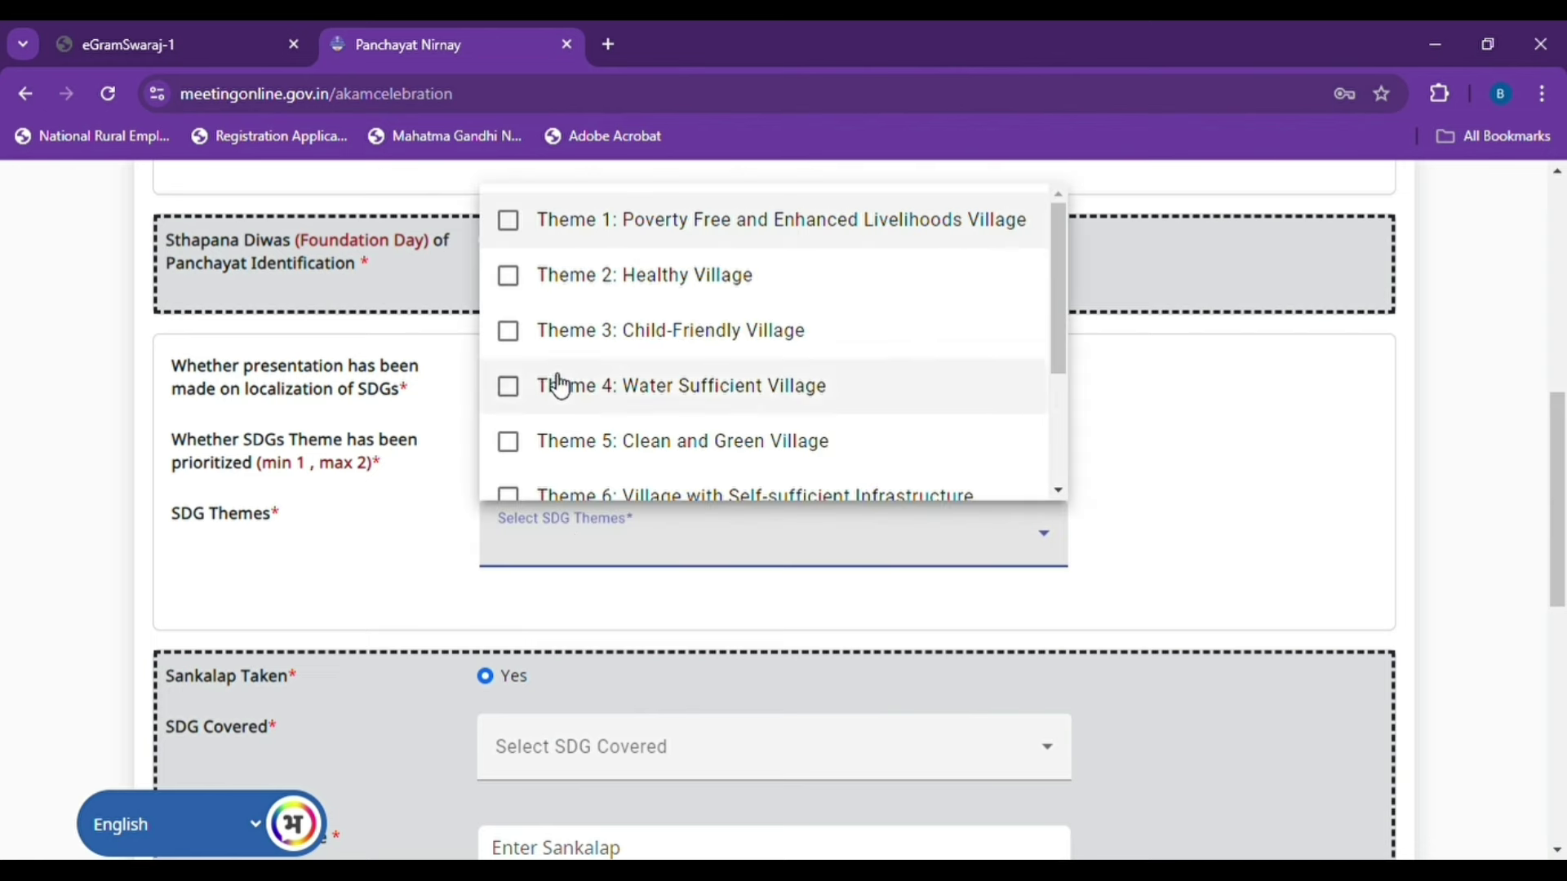
{"action": "left_click", "coordinate": [518, 237]}
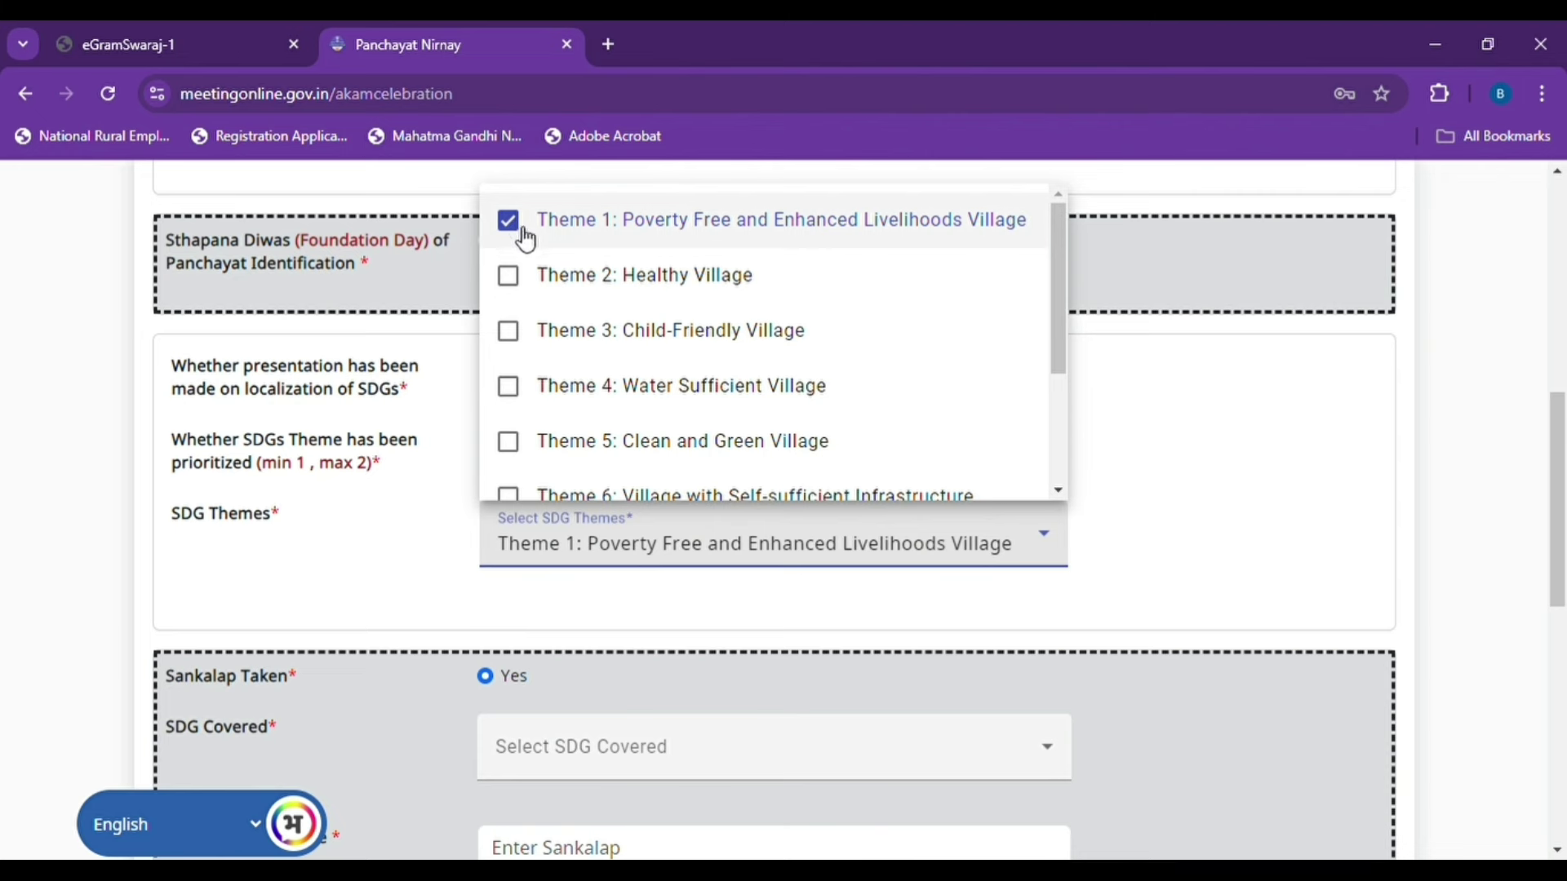
{"action": "left_click", "coordinate": [1234, 450]}
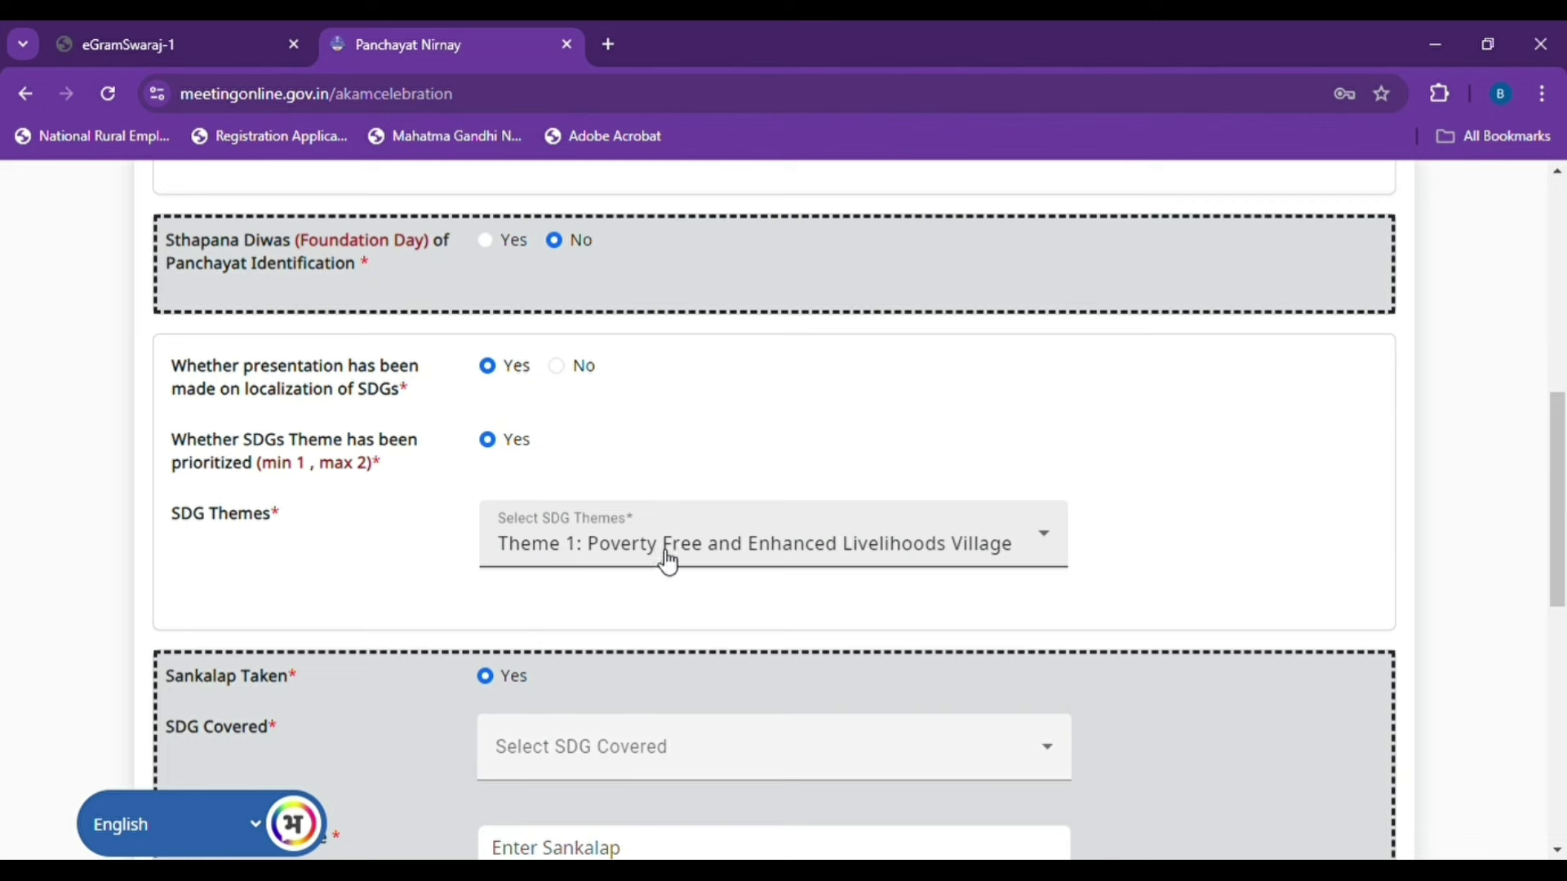
Step: Select SDG 1: No Poverty, SDG 2: Zero Hunger and SDG 4: Quality Education as the SDGs covered by the Sankalap
{"action": "scroll", "coordinate": [669, 563], "scroll_direction": "down", "scroll_amount": 3}
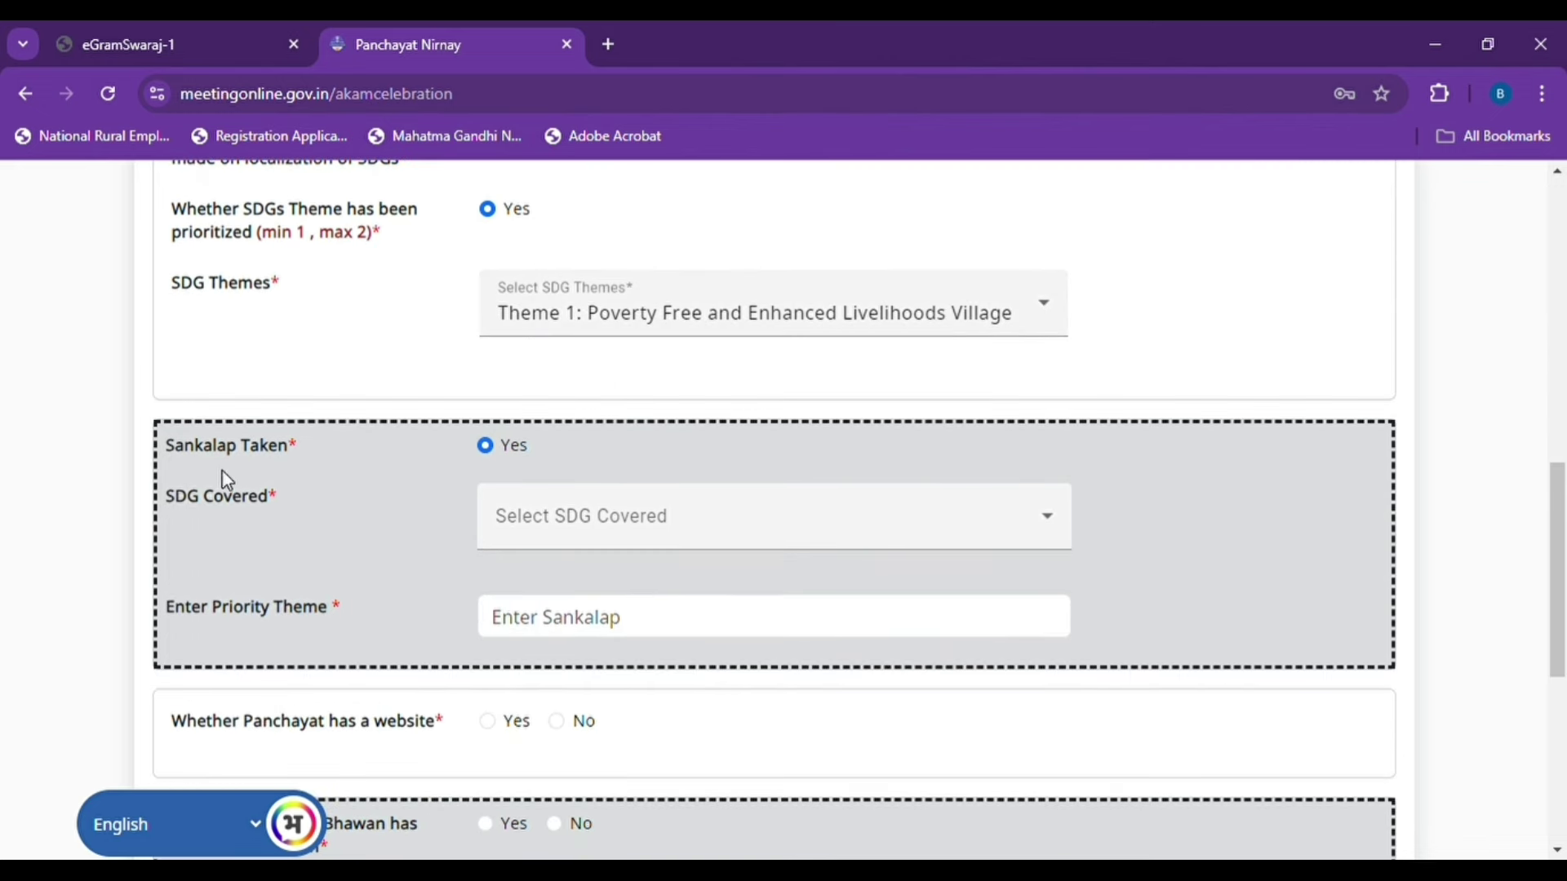
{"action": "scroll", "coordinate": [241, 453], "scroll_direction": "down", "scroll_amount": 1}
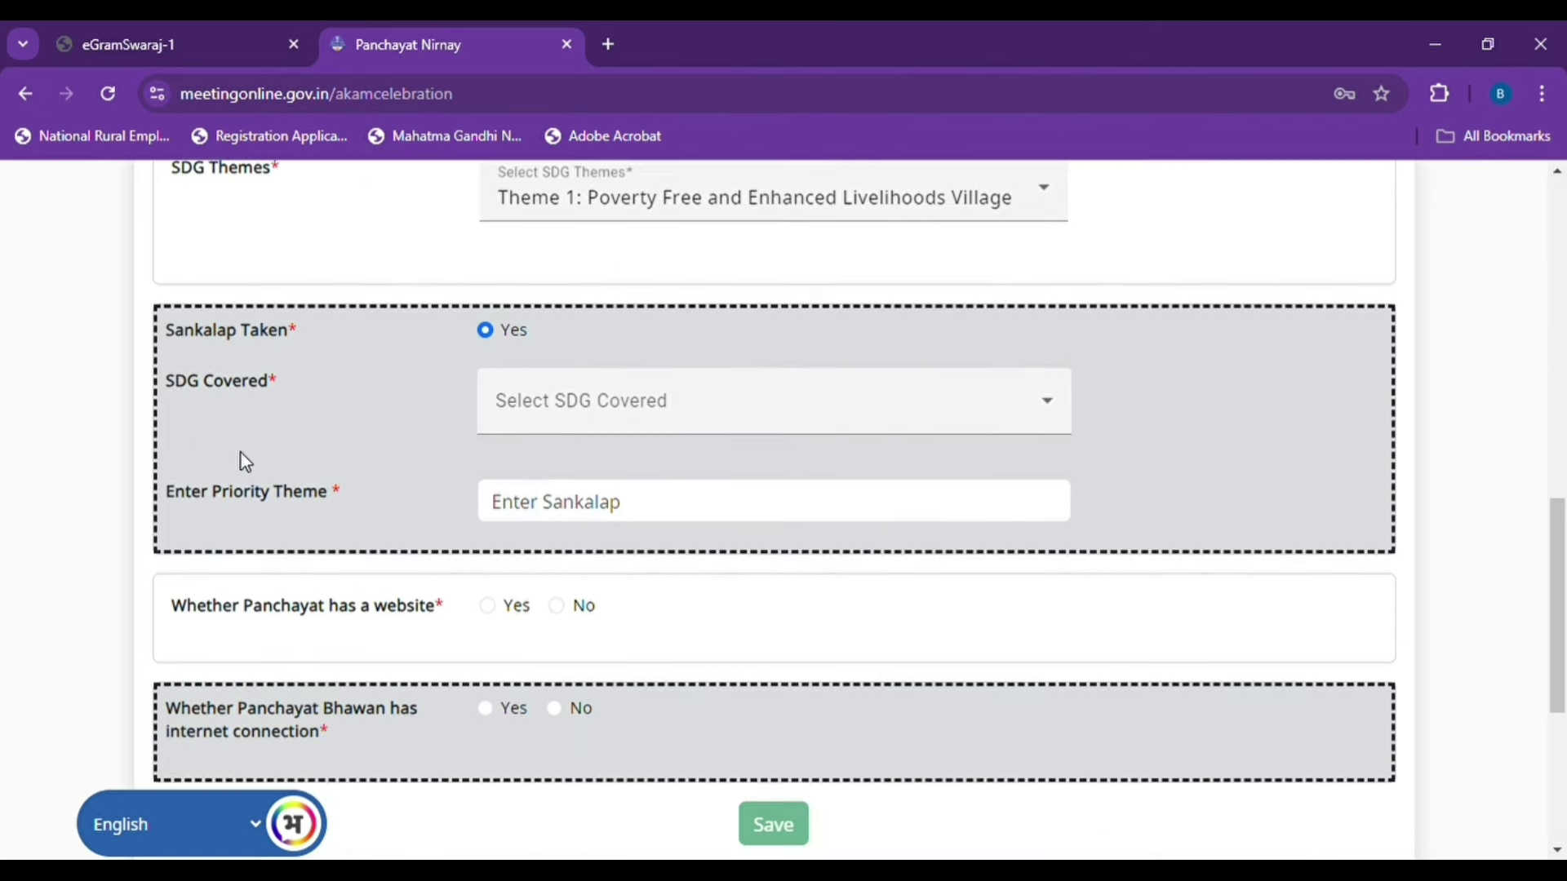
{"action": "left_click", "coordinate": [629, 413]}
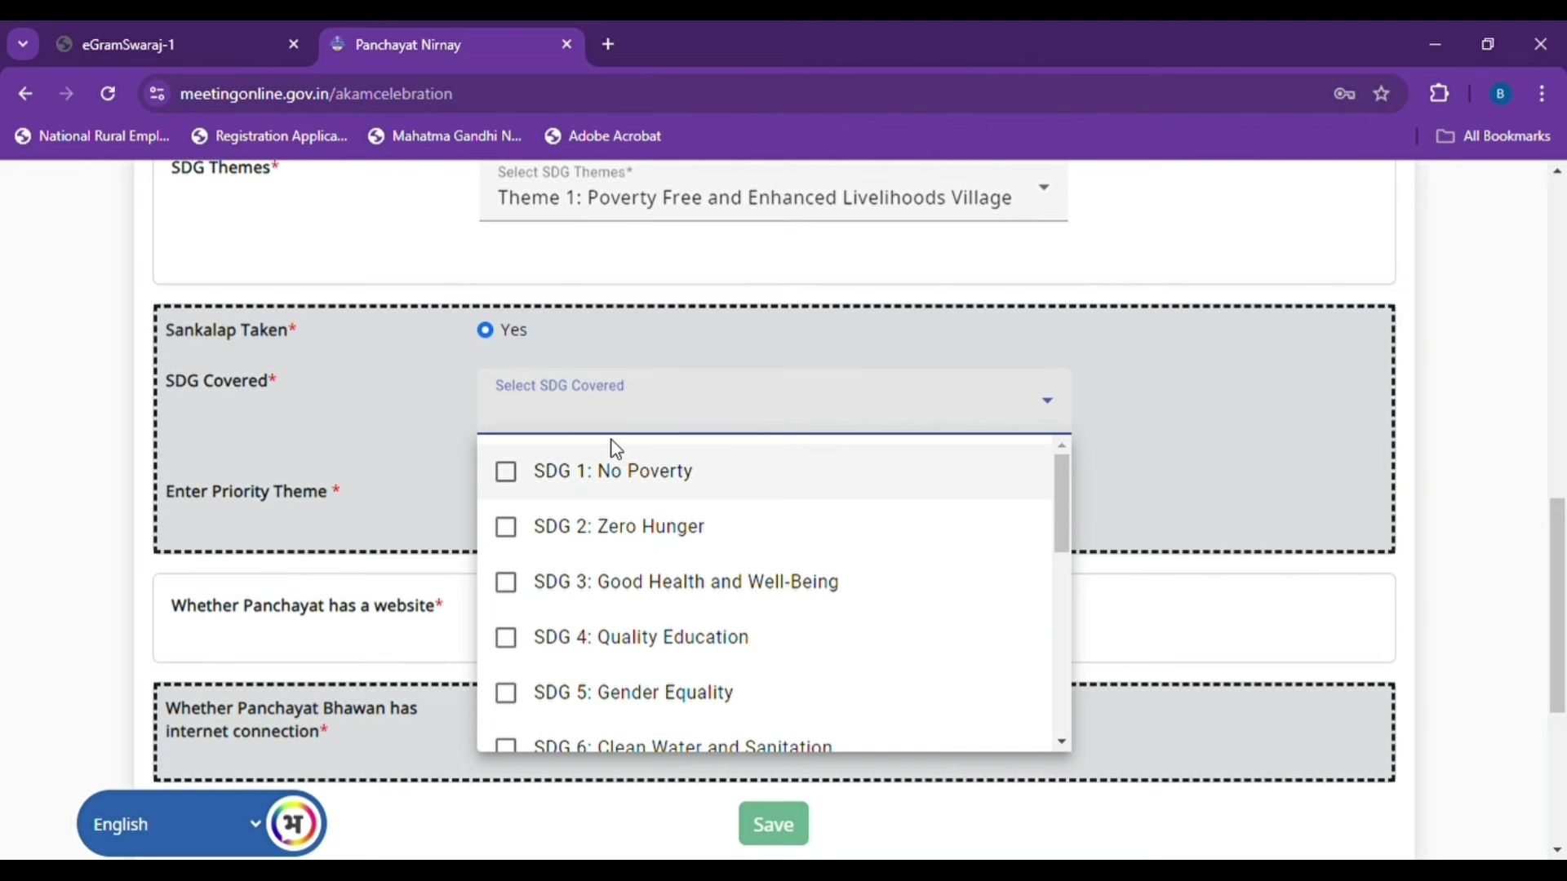
{"action": "left_click", "coordinate": [566, 490]}
{"action": "left_click", "coordinate": [608, 527]}
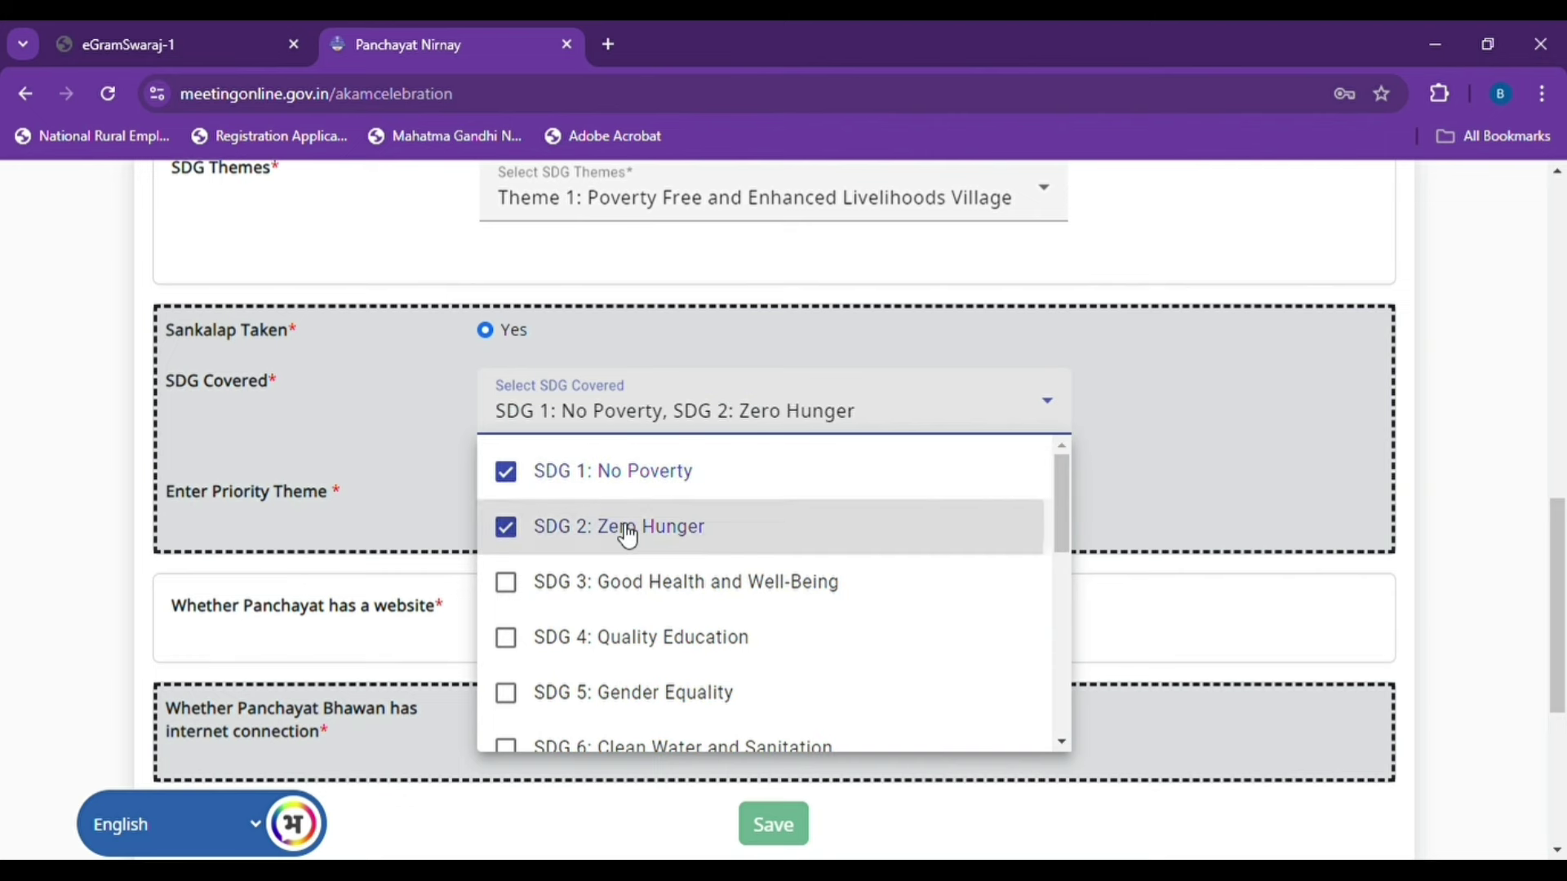
{"action": "left_click", "coordinate": [684, 644]}
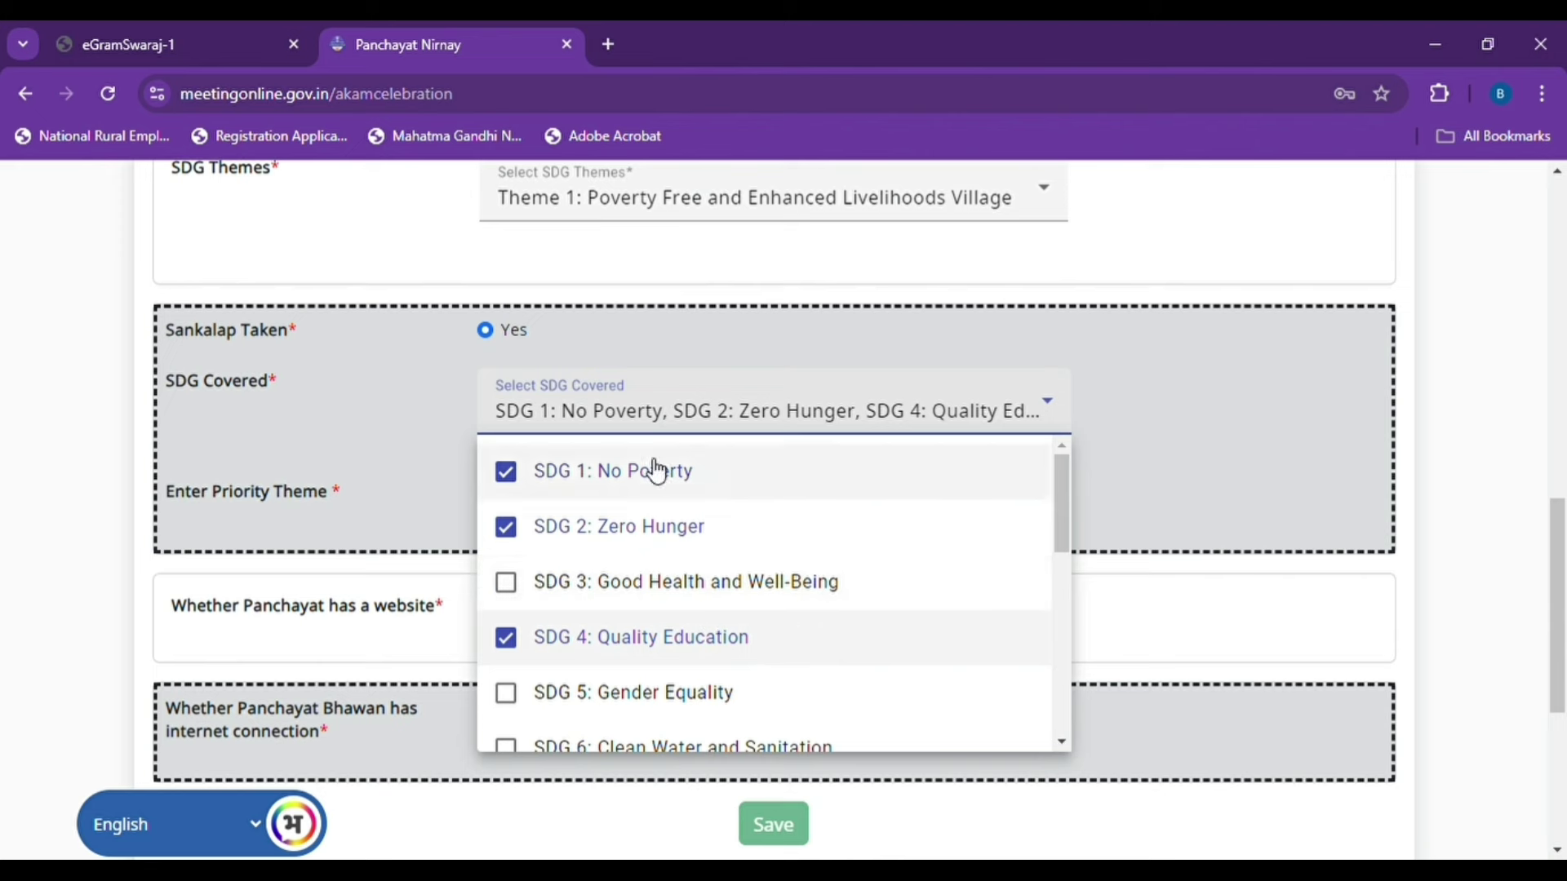
{"action": "scroll", "coordinate": [658, 605], "scroll_direction": "down", "scroll_amount": 2}
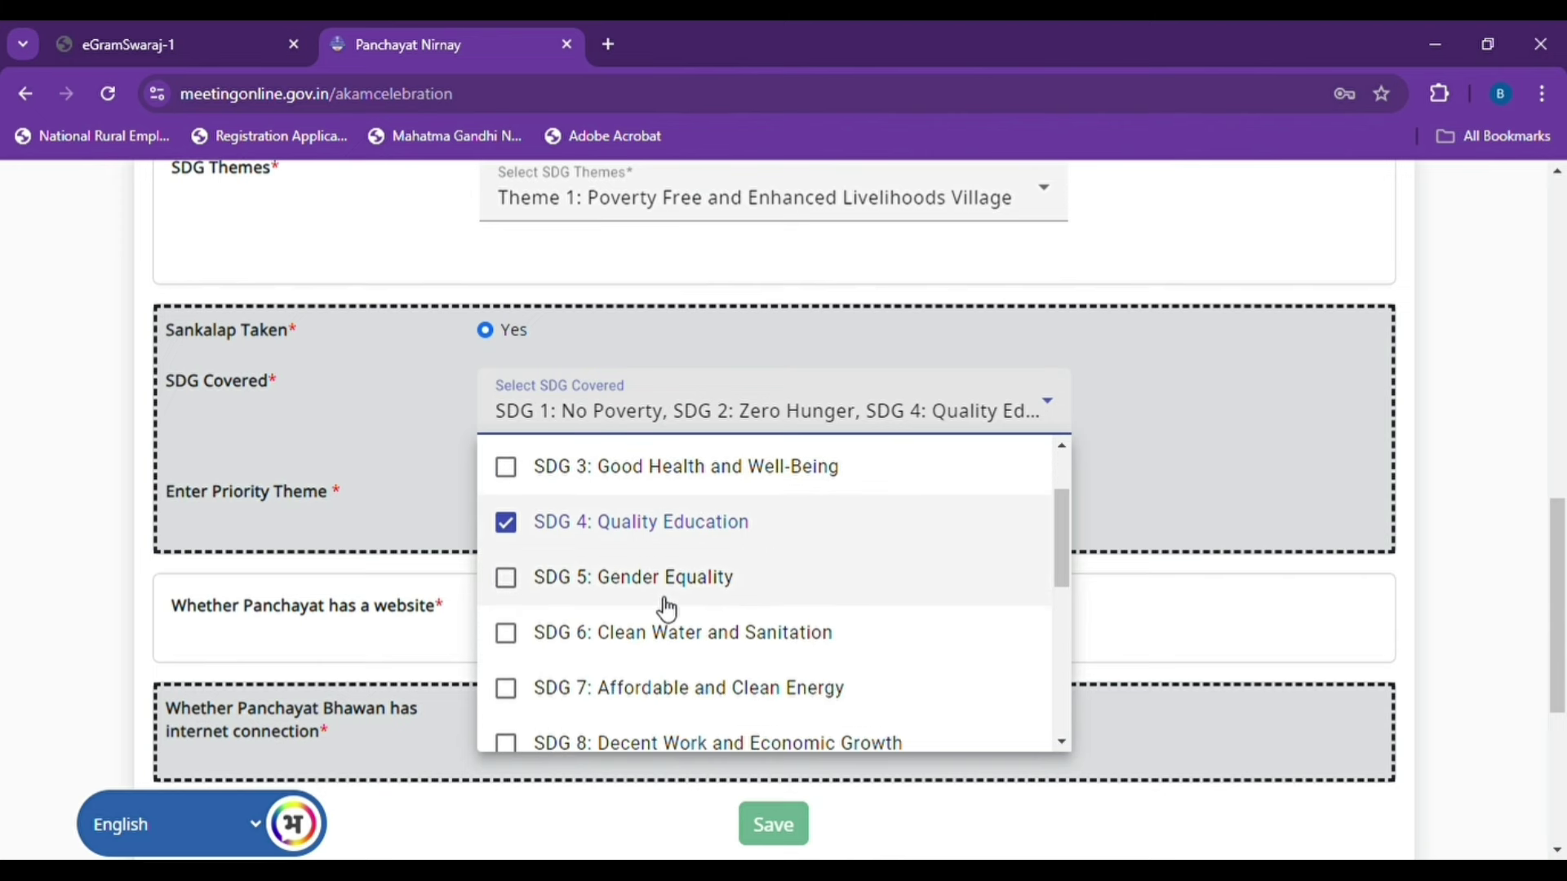
{"action": "scroll", "coordinate": [664, 611], "scroll_direction": "down", "scroll_amount": 4}
{"action": "scroll", "coordinate": [667, 611], "scroll_direction": "down", "scroll_amount": 4}
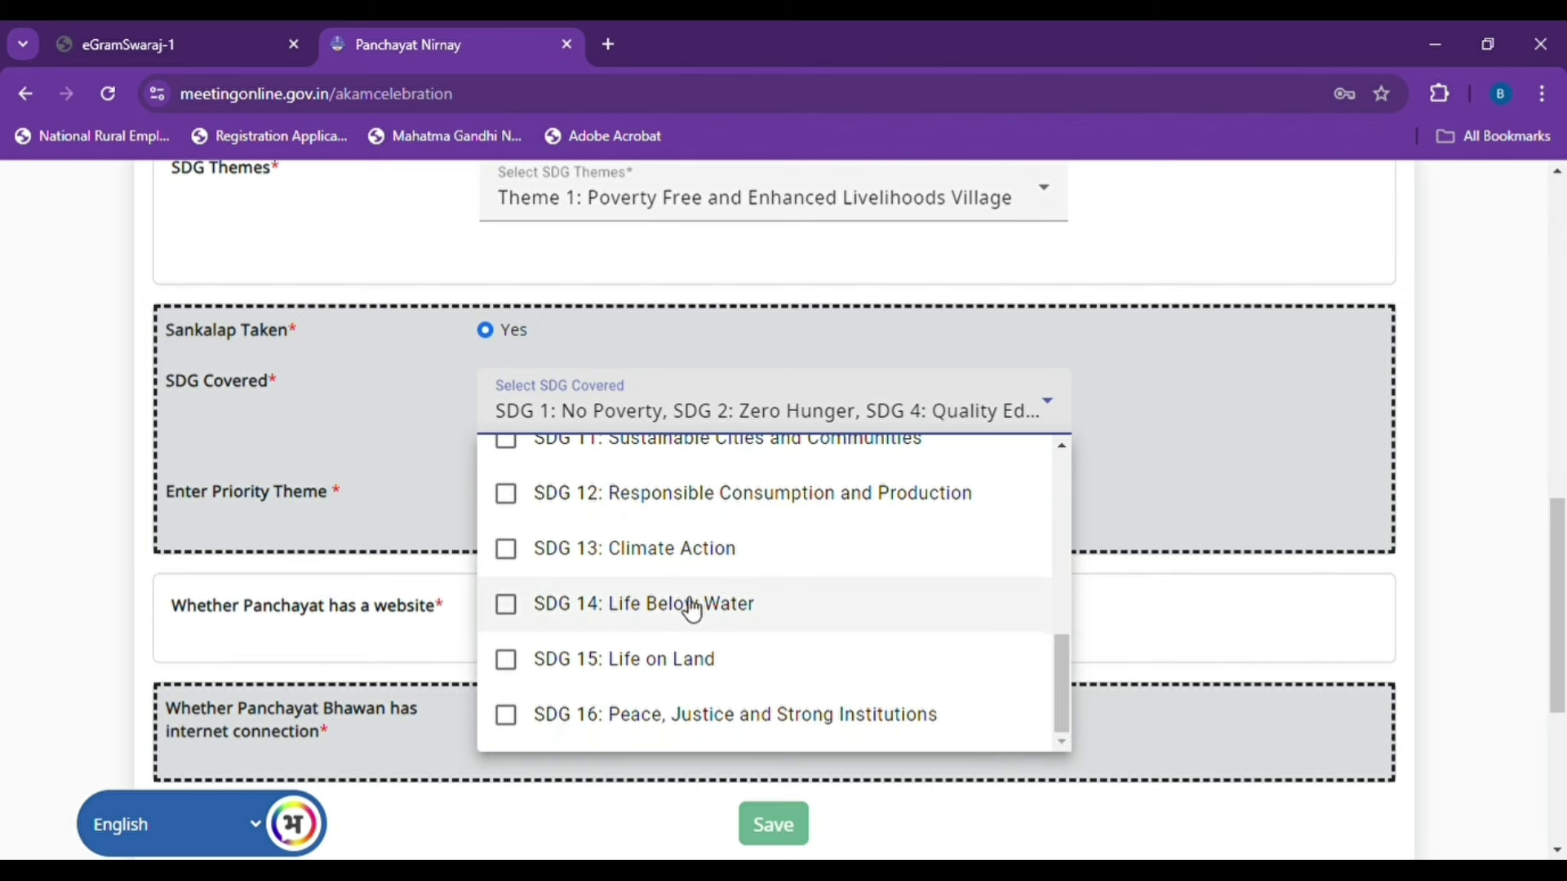
{"action": "left_click", "coordinate": [1350, 509]}
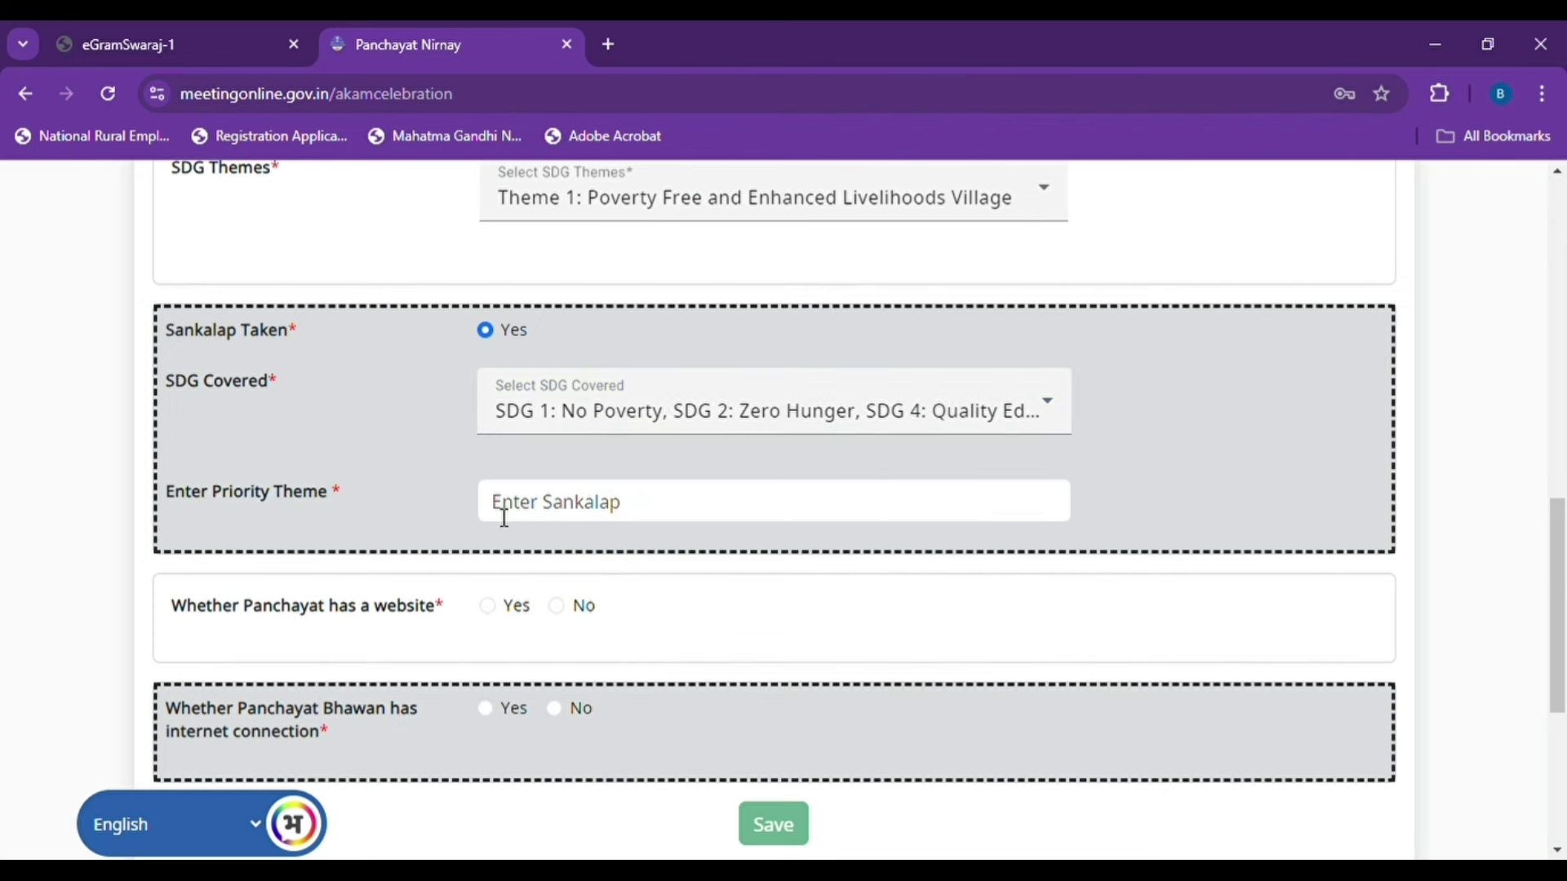
Step: Enter "poverty free and enhanced livelihoods village" as the priority theme for the Sankalap
{"action": "scroll", "coordinate": [490, 514], "scroll_direction": "down", "scroll_amount": 1}
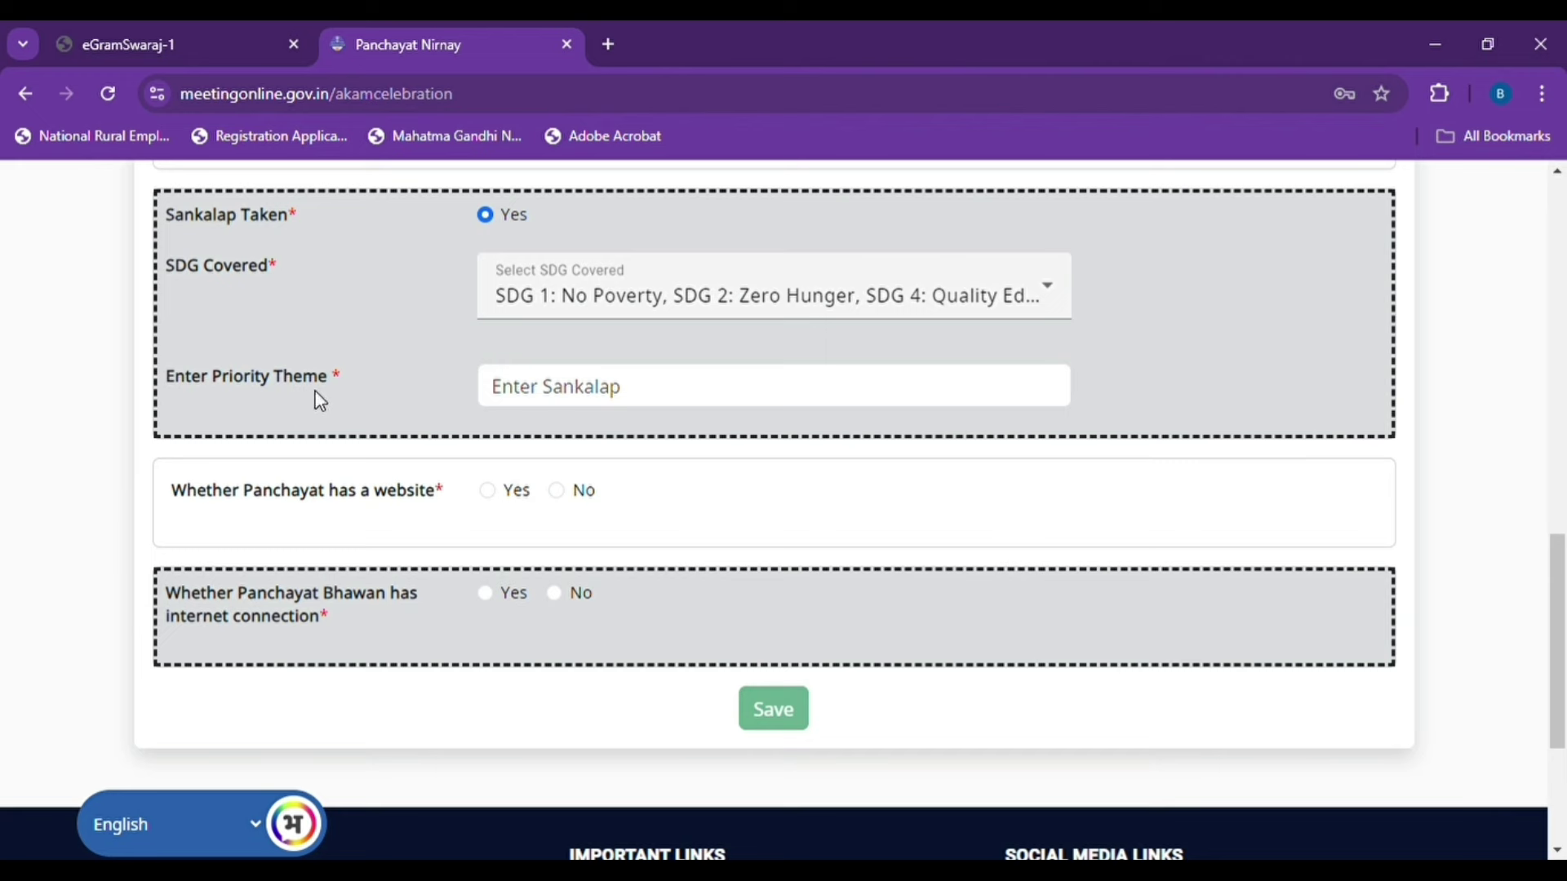
{"action": "left_click", "coordinate": [645, 403]}
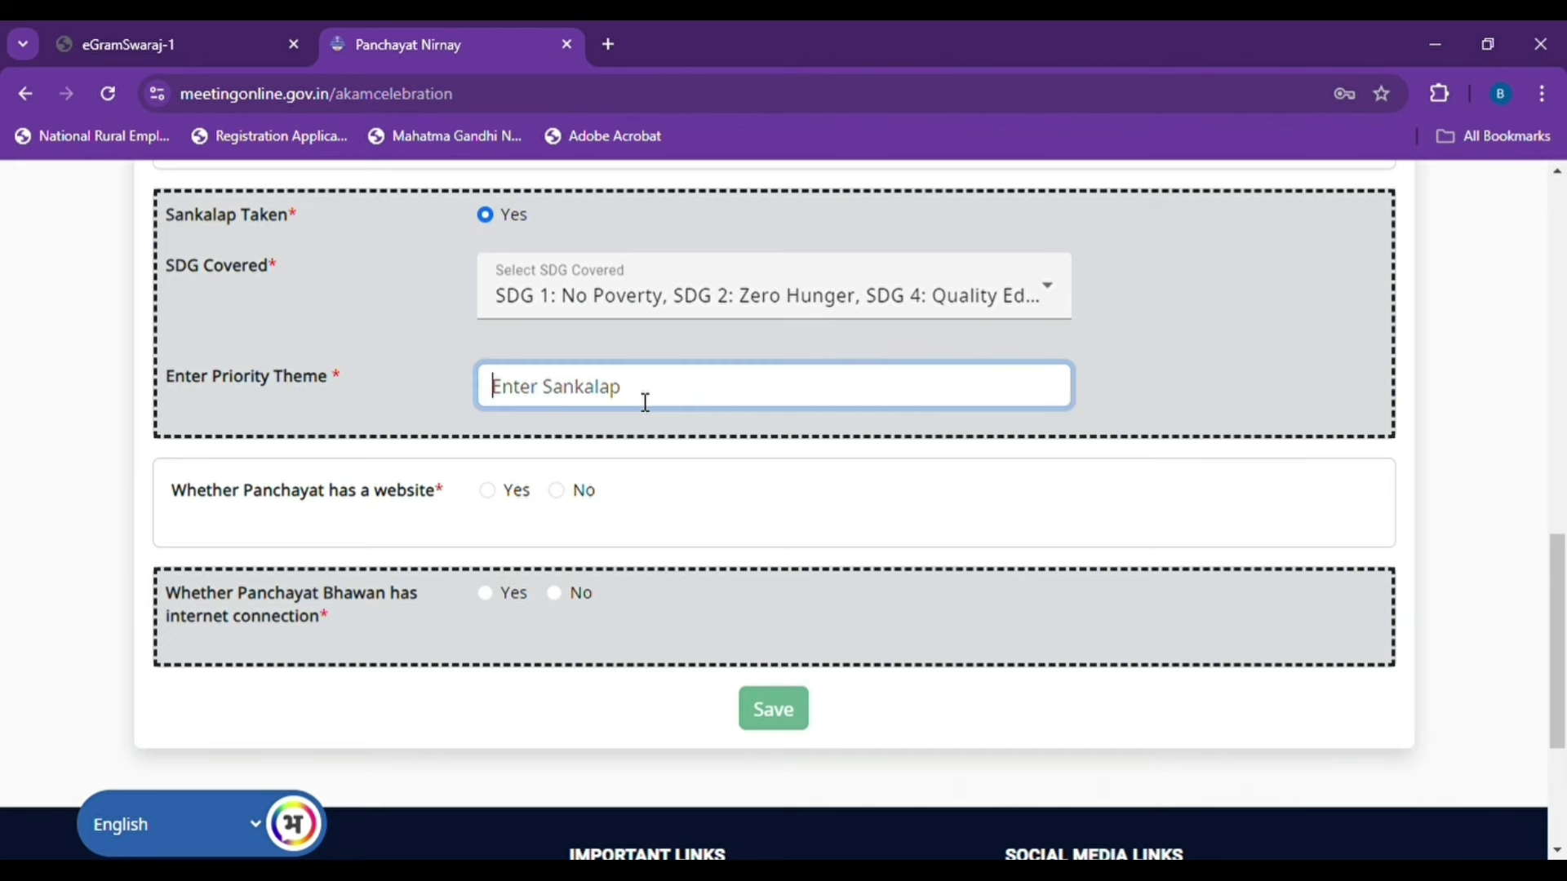
{"action": "scroll", "coordinate": [645, 402], "scroll_direction": "up", "scroll_amount": 3}
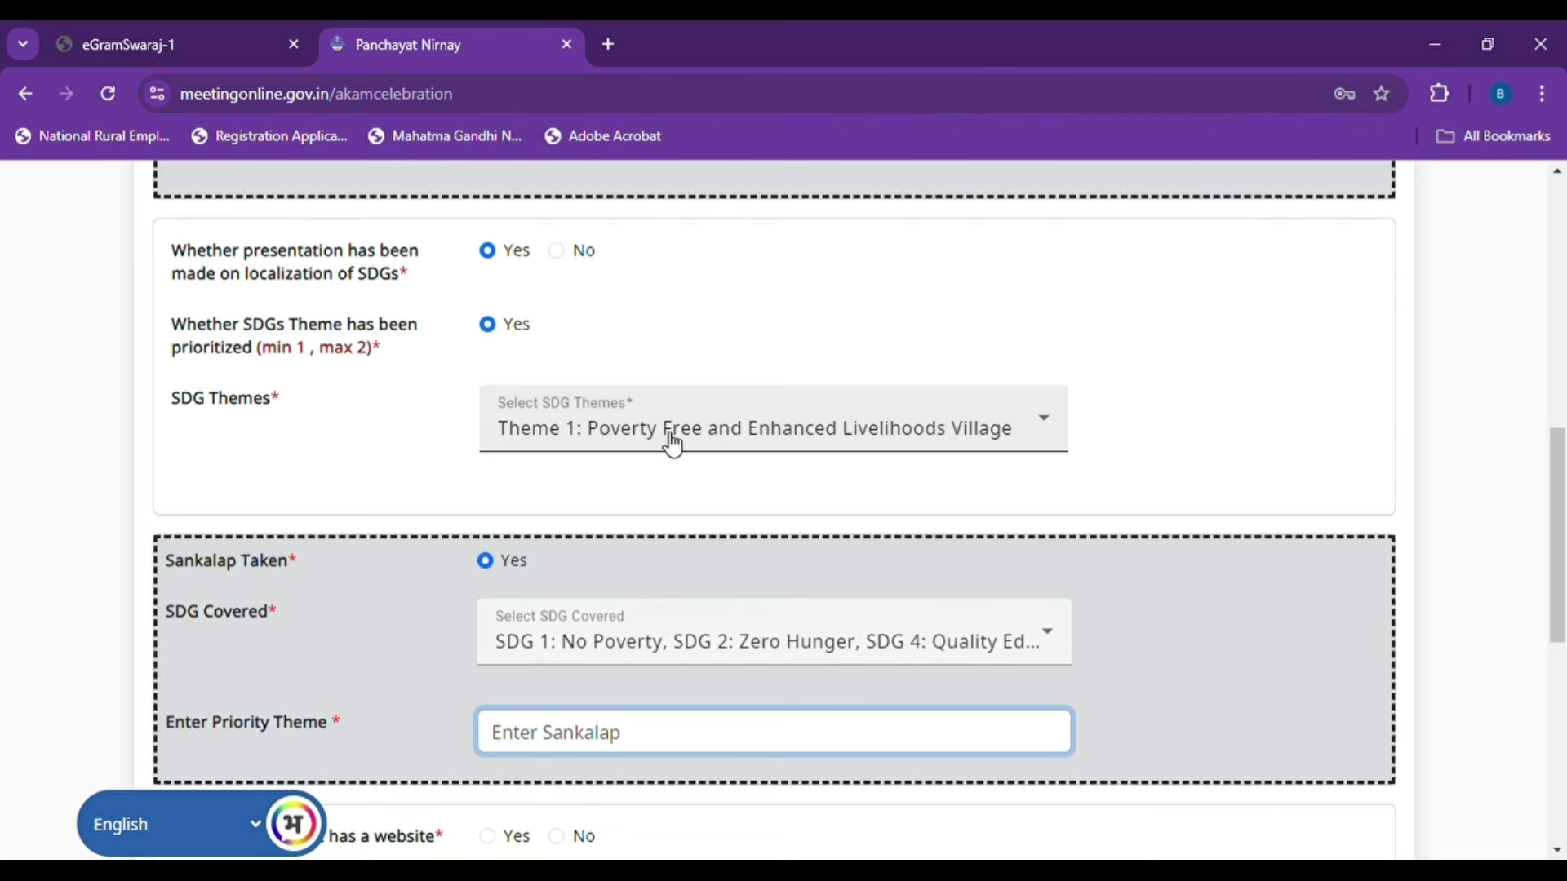
{"action": "scroll", "coordinate": [671, 444], "scroll_direction": "down", "scroll_amount": 2}
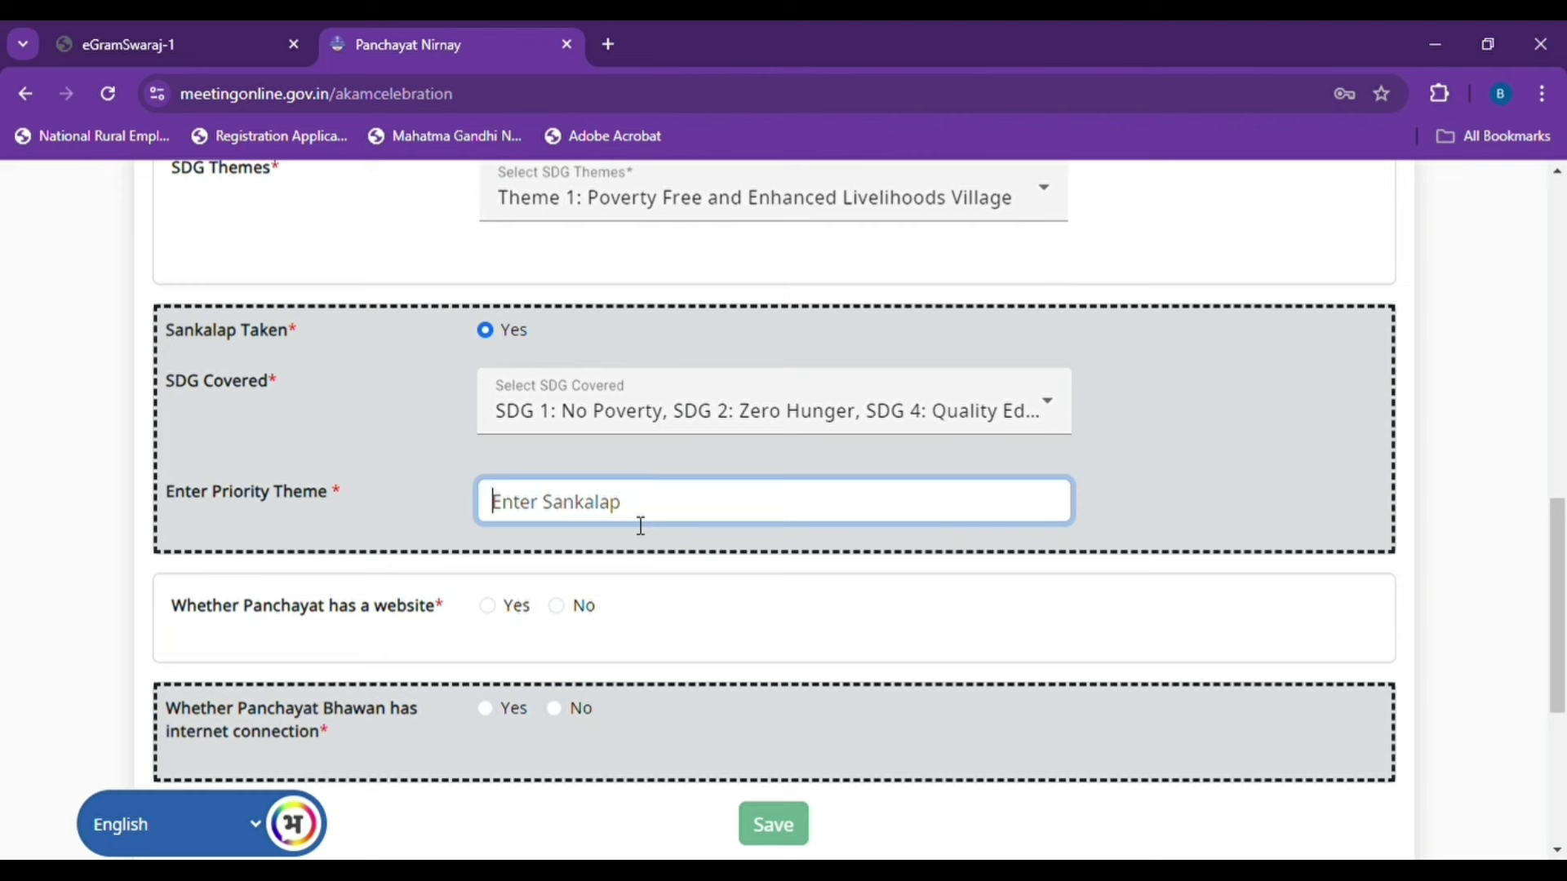
{"action": "type", "text": "pove"}
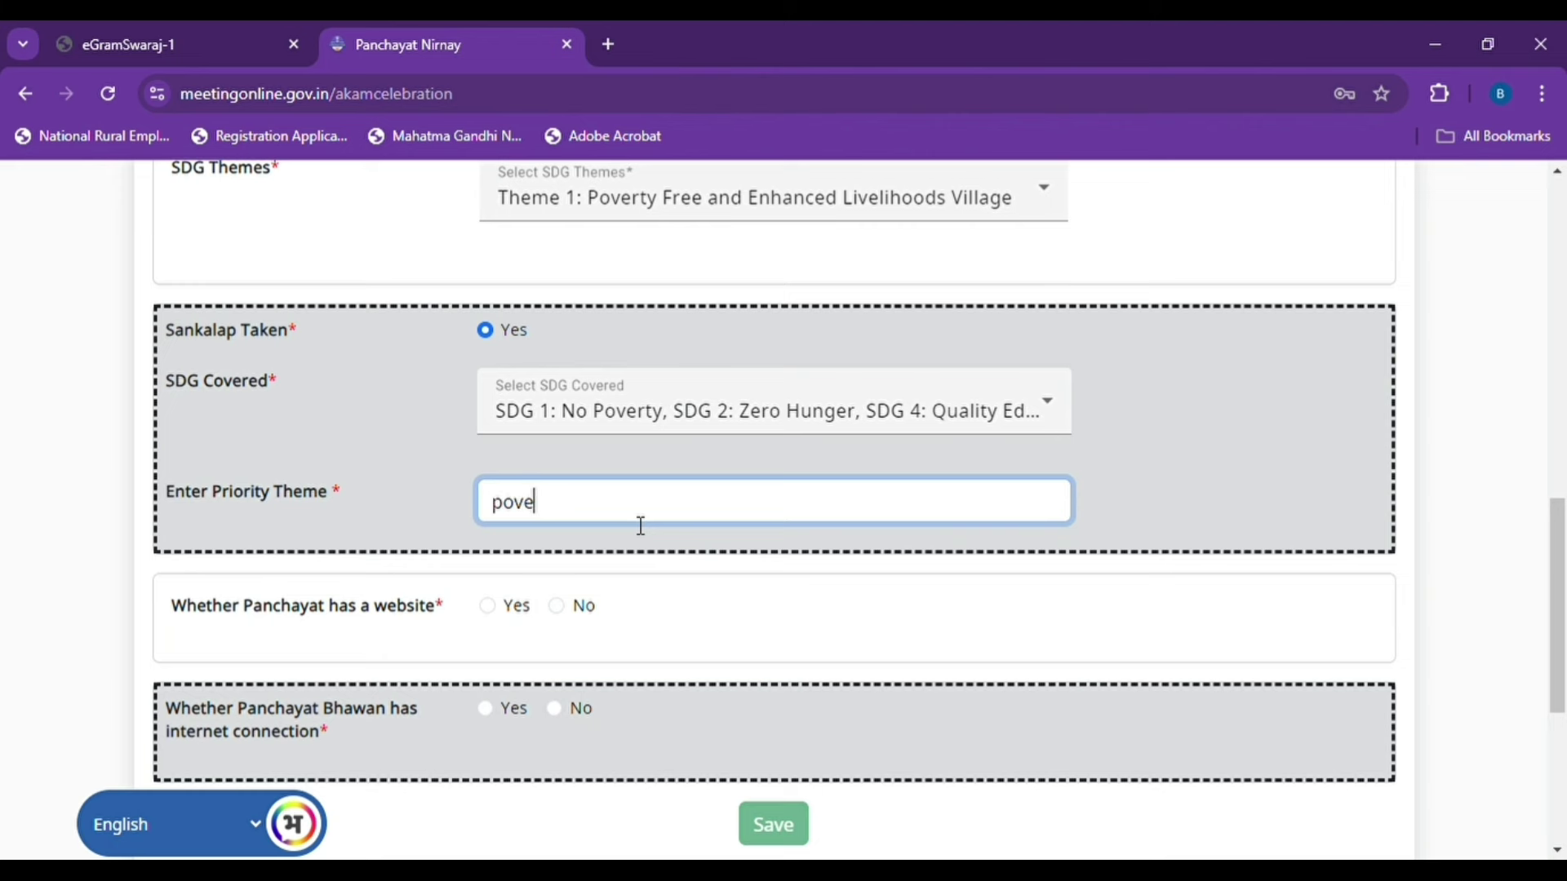
{"action": "type", "text": "rty free and "}
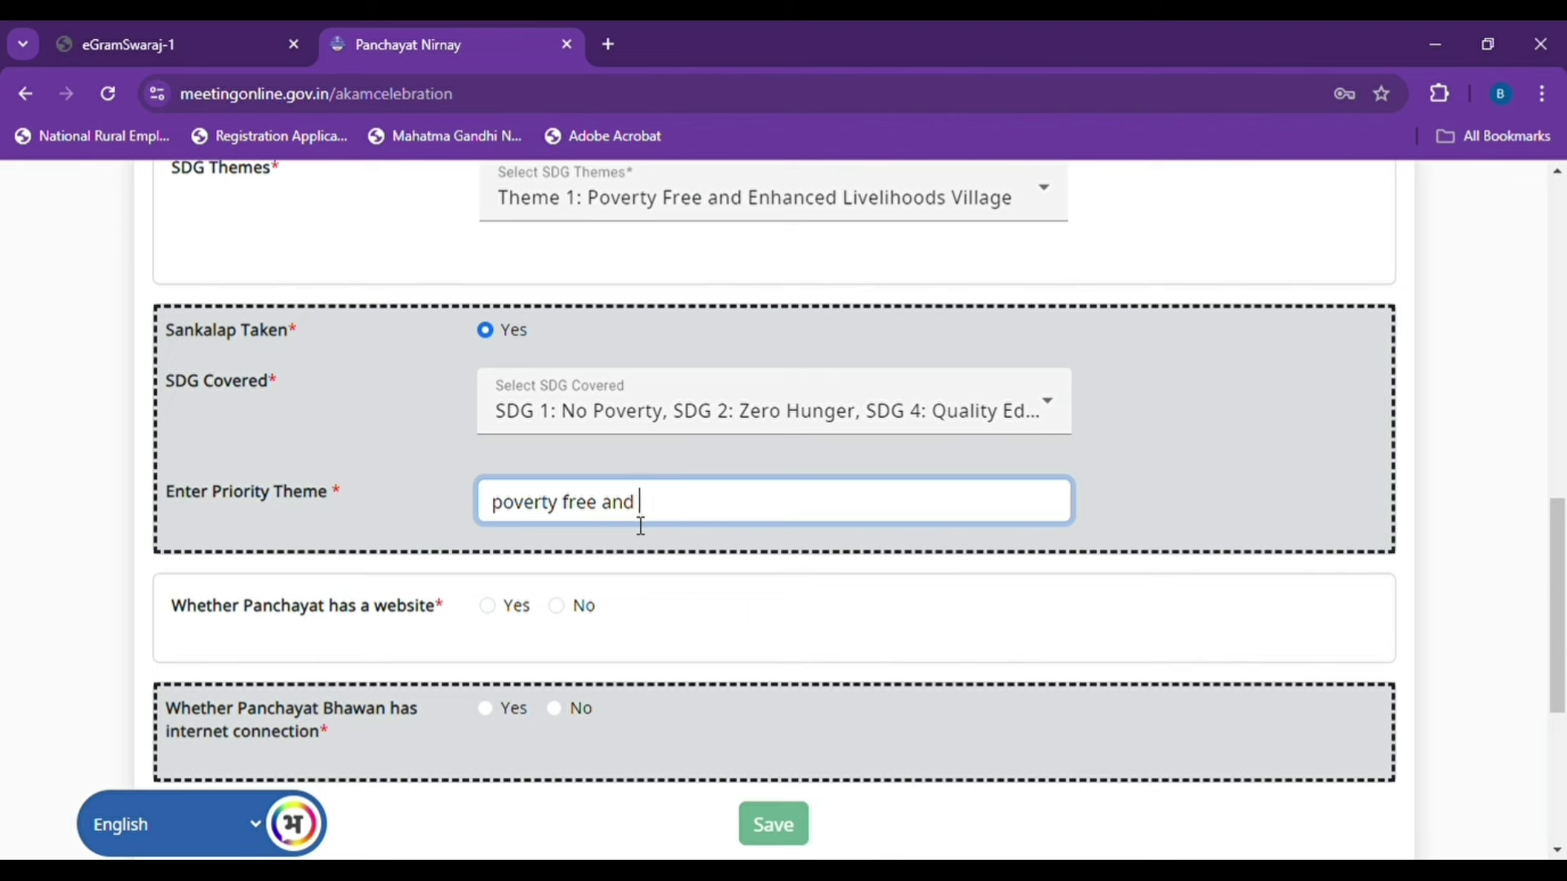
{"action": "type", "text": "enhanced liv"}
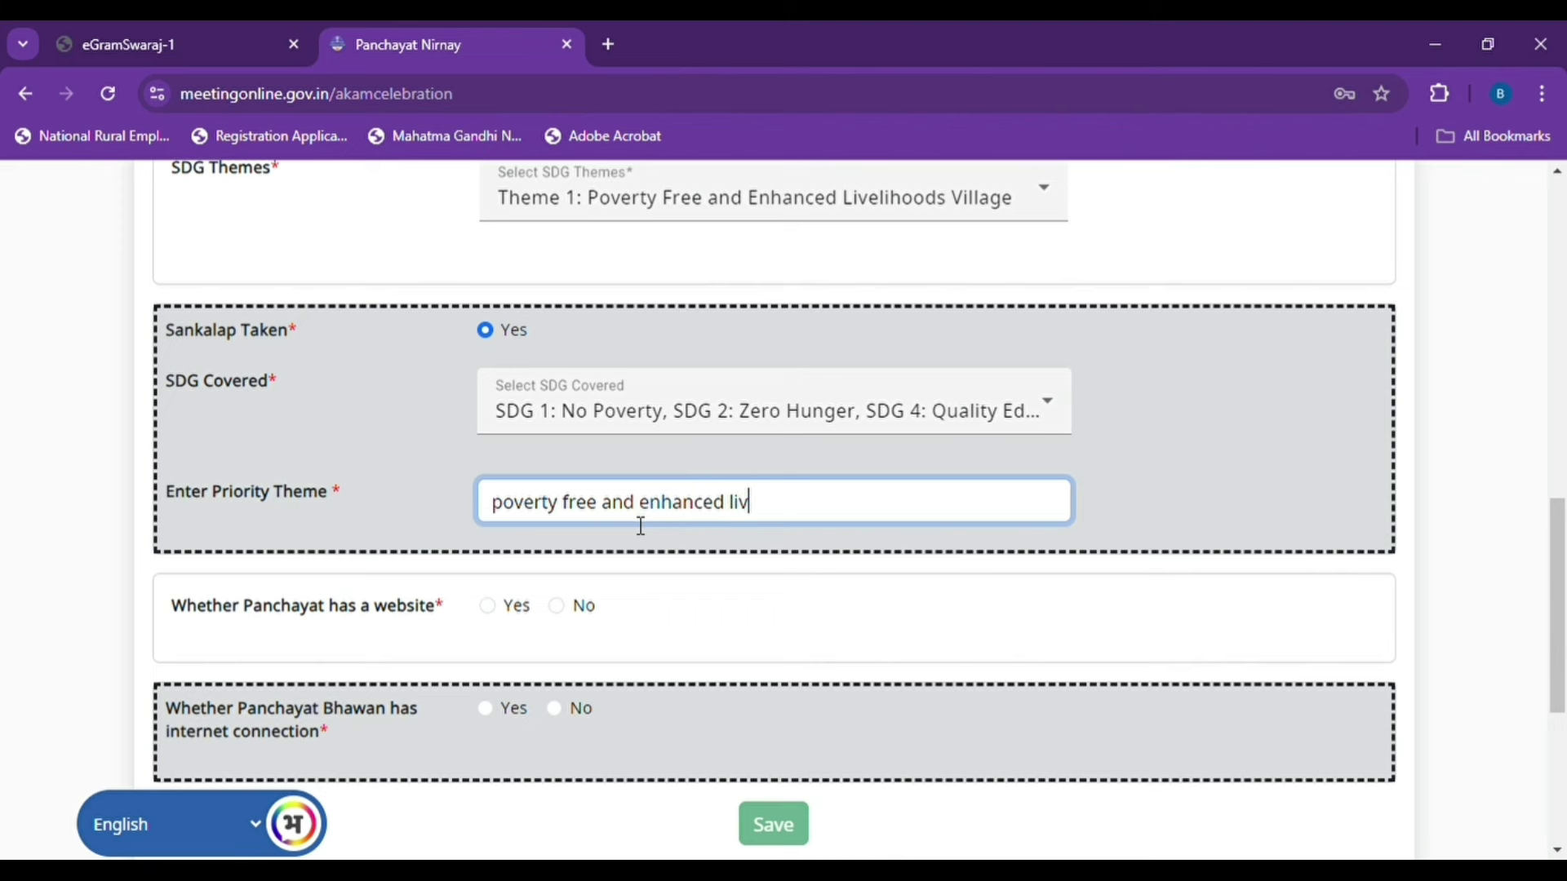
{"action": "type", "text": "elihood"}
{"action": "scroll", "coordinate": [699, 531], "scroll_direction": "up", "scroll_amount": 4}
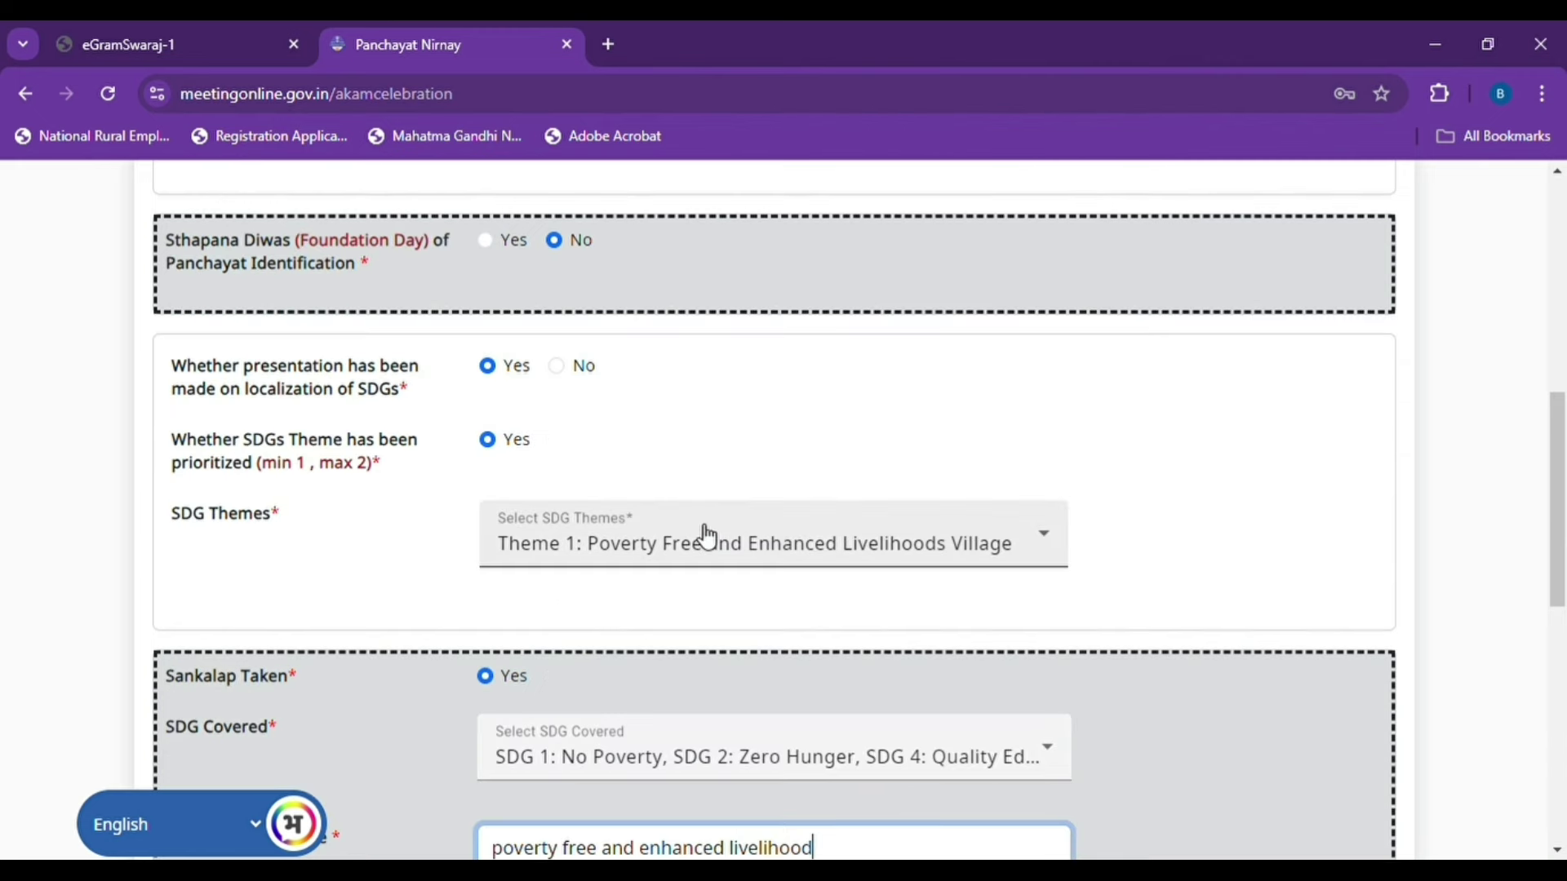
{"action": "scroll", "coordinate": [707, 537], "scroll_direction": "down", "scroll_amount": 3}
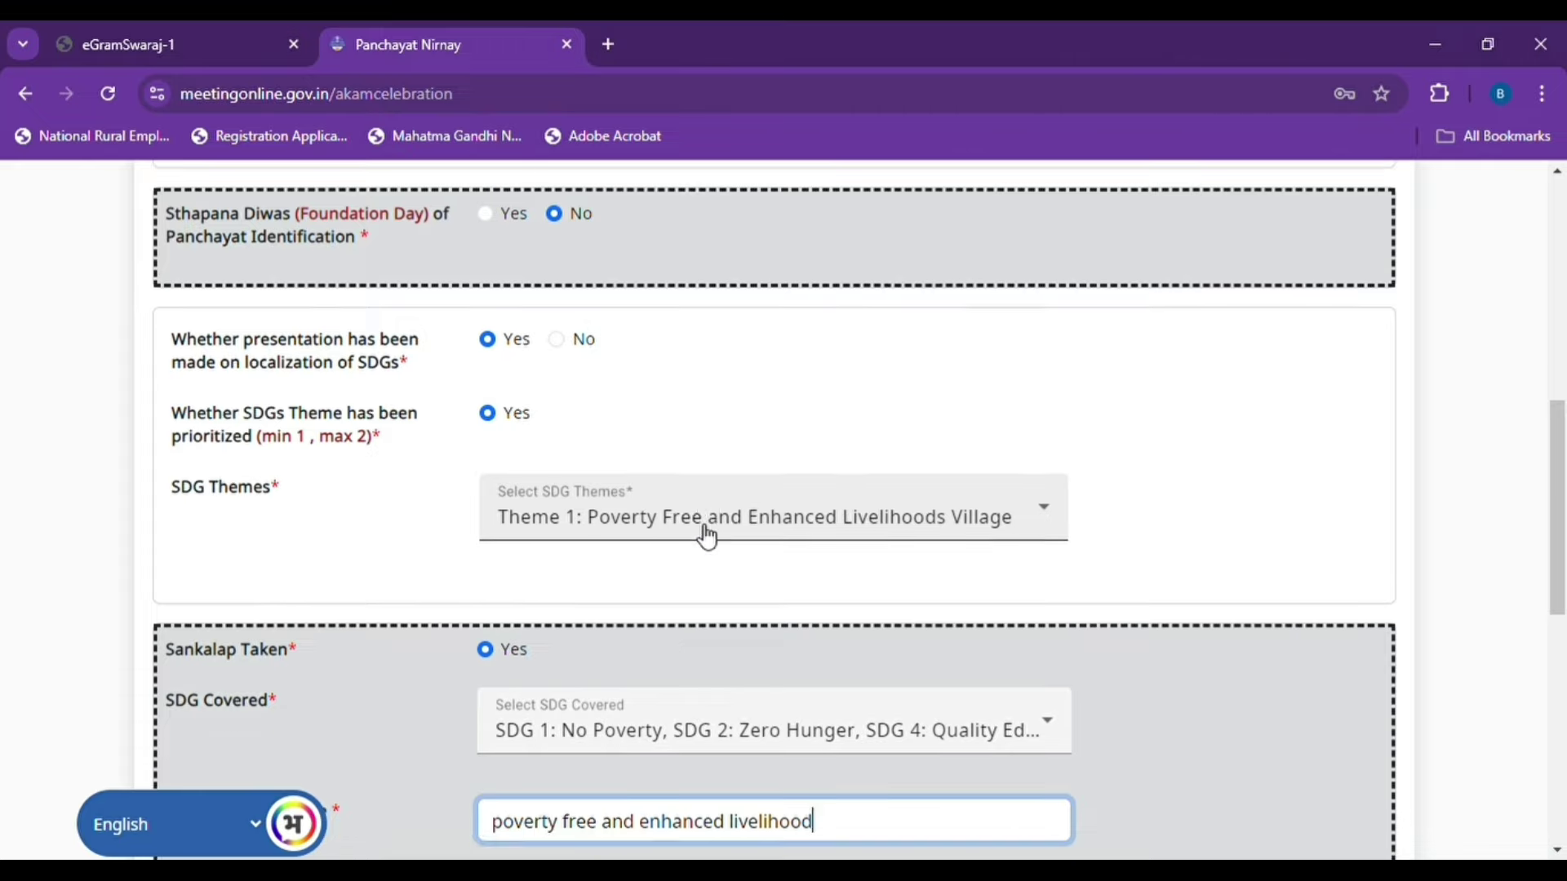
{"action": "type", "text": "s"}
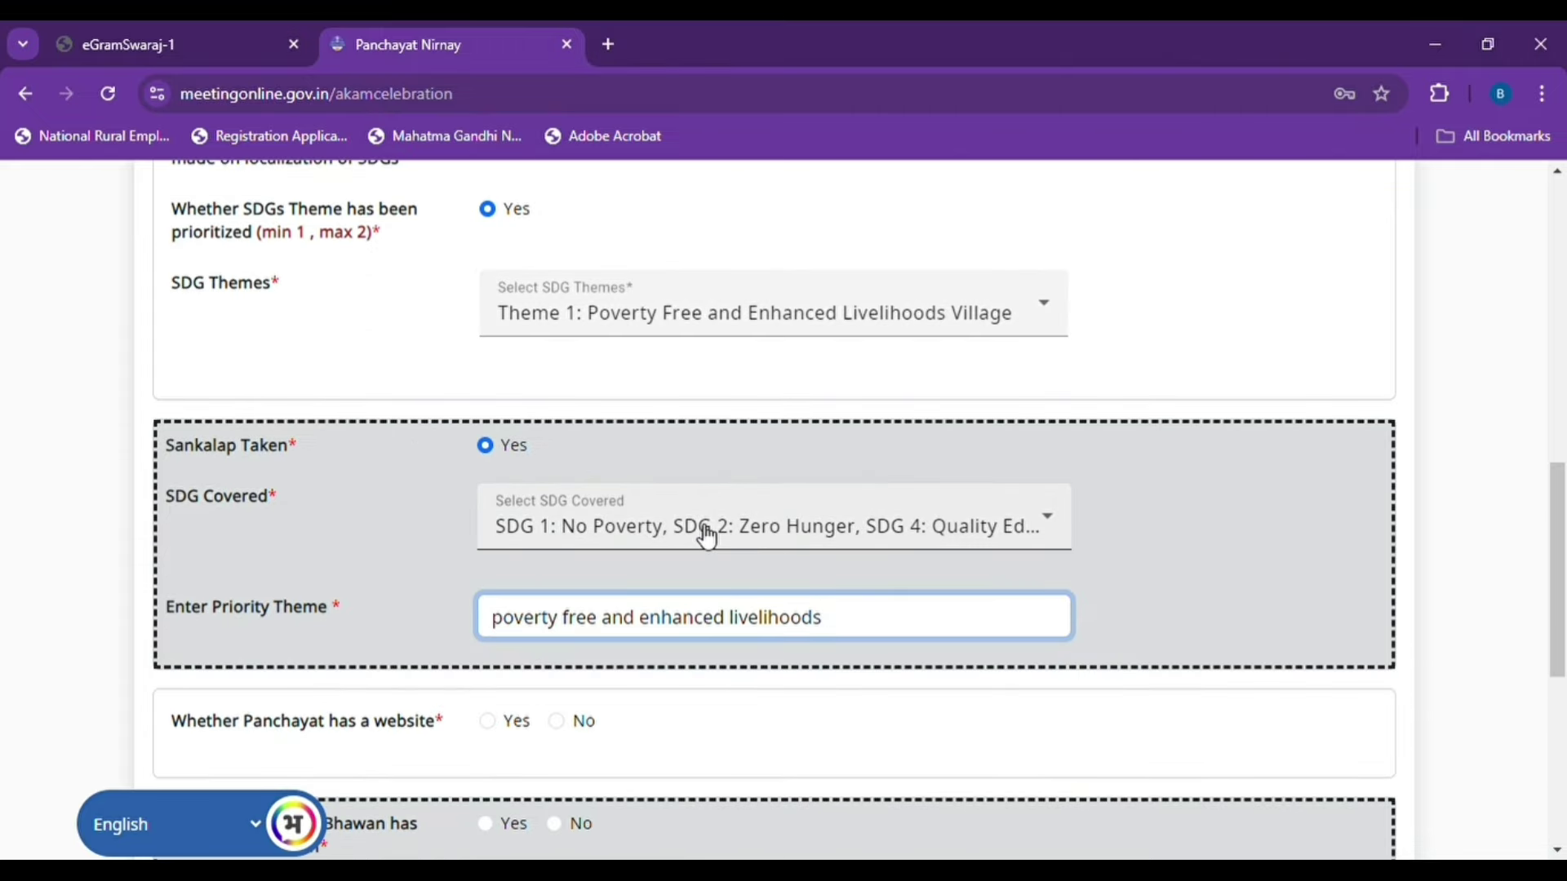
{"action": "type", "text": " village"}
Step: Answer No for whether the Panchayat has a website and Yes for whether the Panchayat Bhawan has an internet connection
{"action": "scroll", "coordinate": [622, 355], "scroll_direction": "down", "scroll_amount": 4}
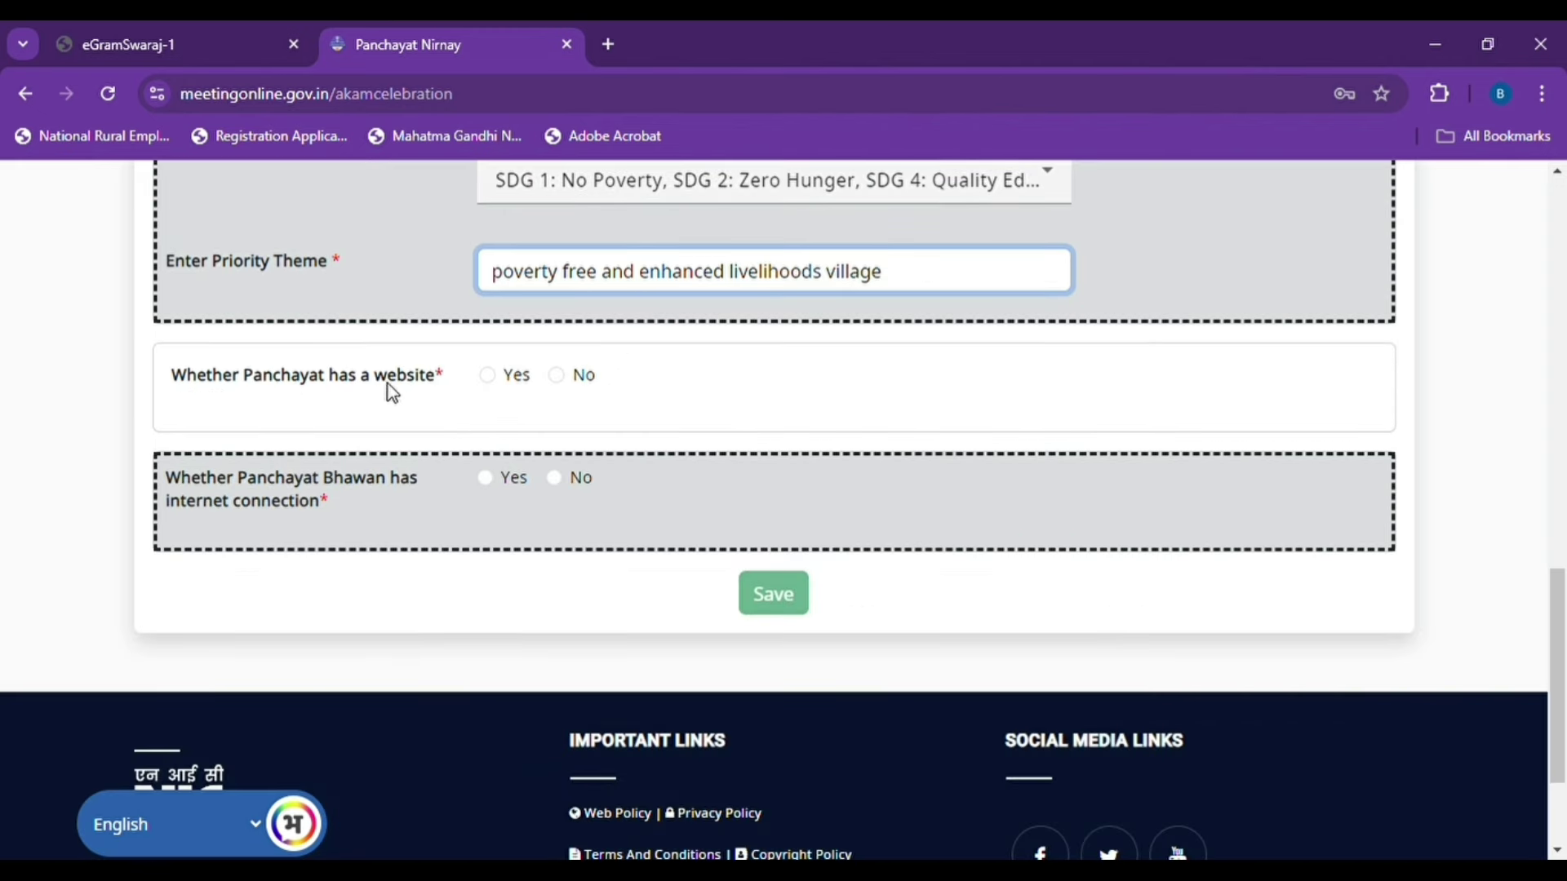
{"action": "left_click", "coordinate": [558, 377]}
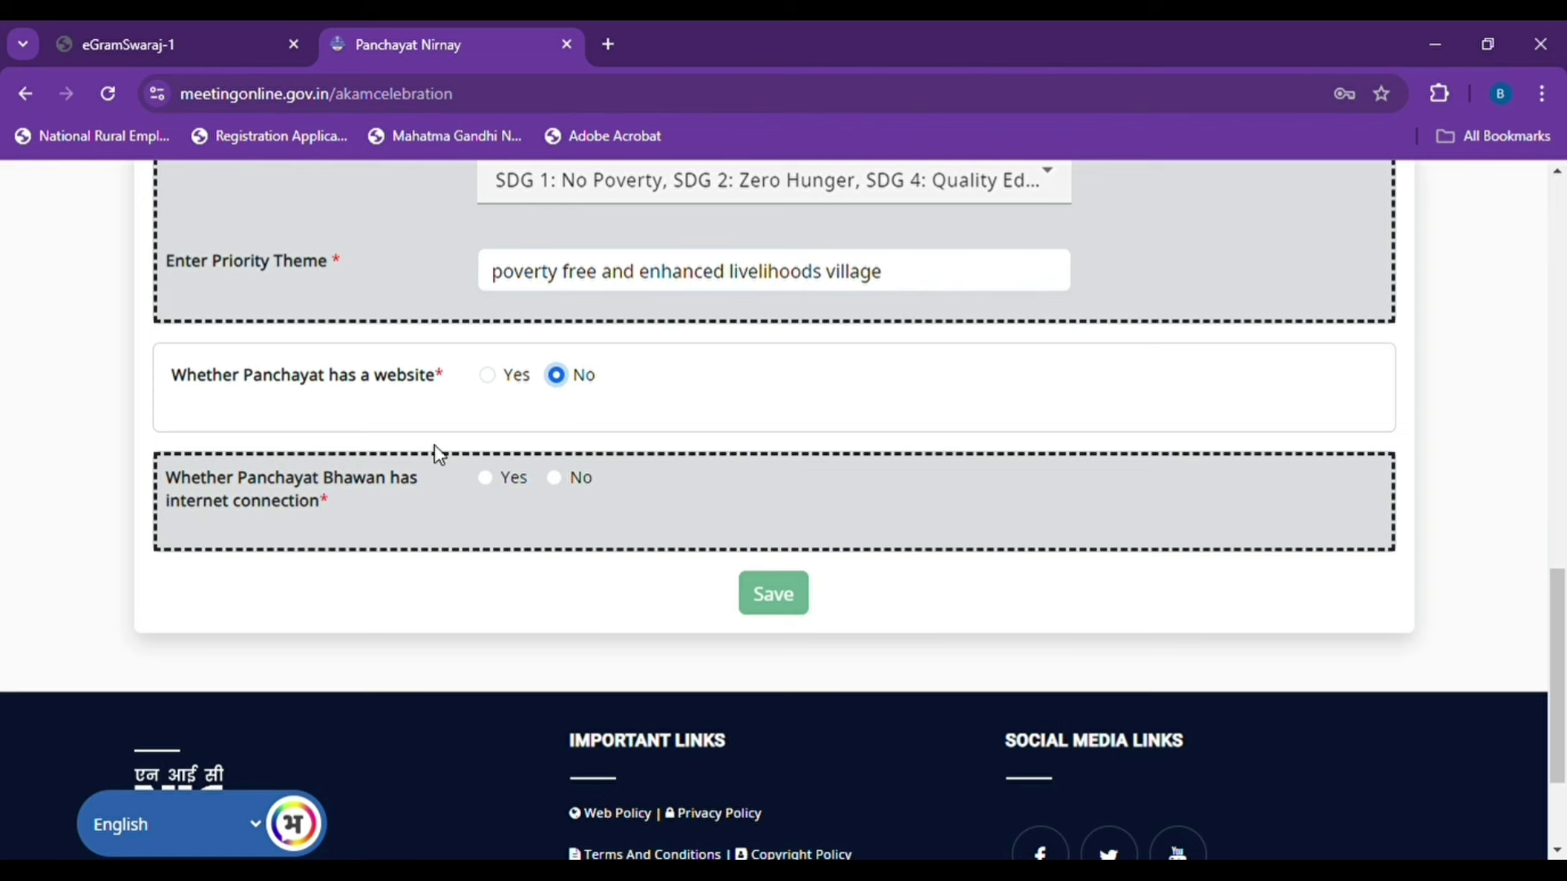
{"action": "left_click", "coordinate": [486, 477]}
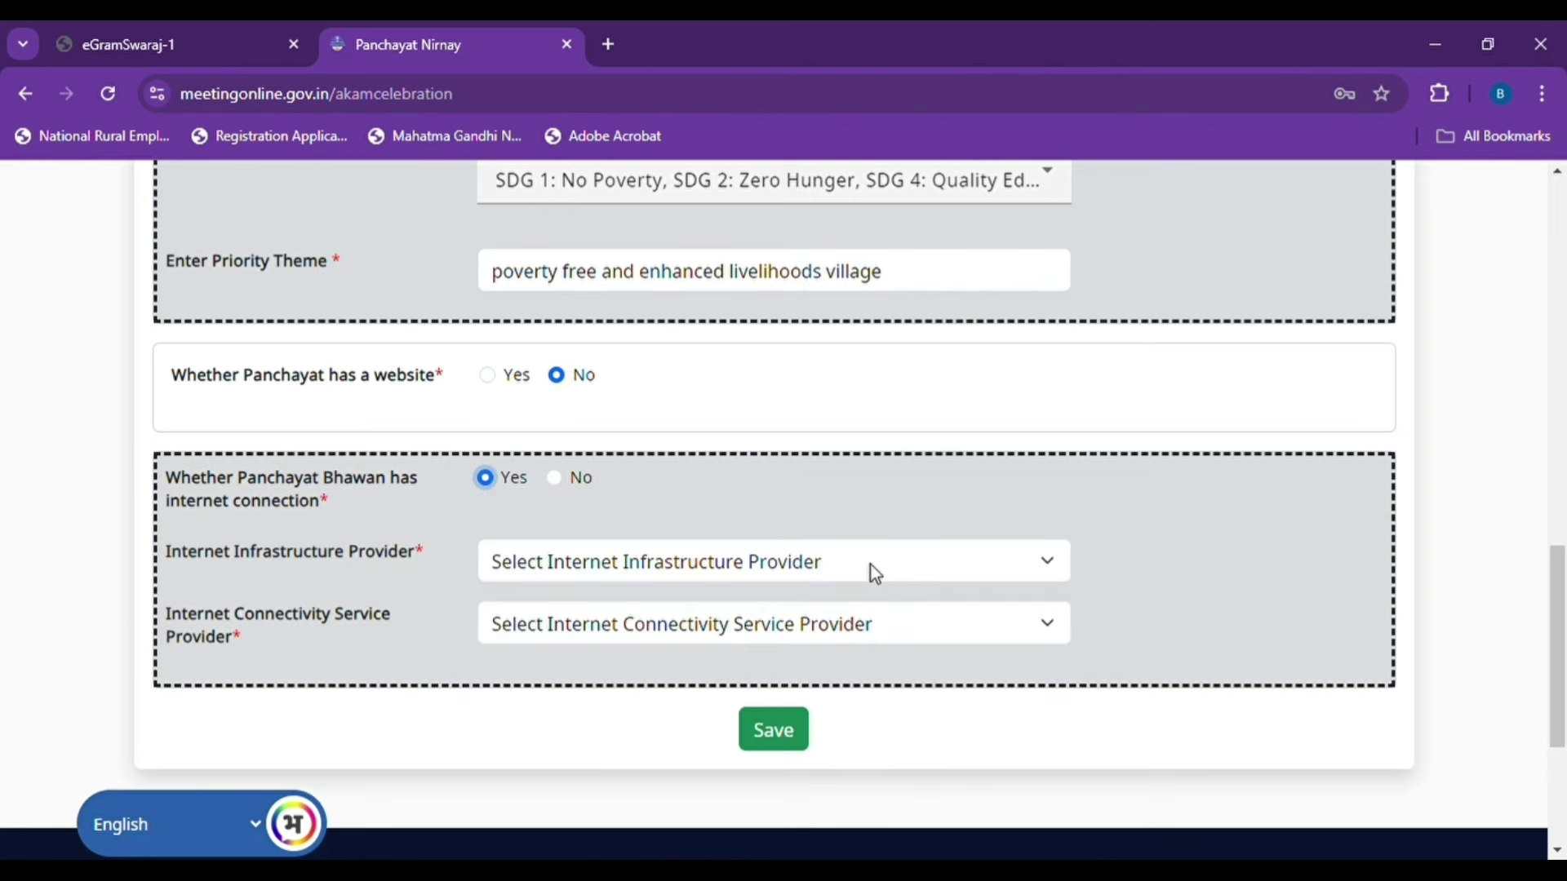
Step: Set the Internet Infrastructure Provider to Others and the Internet Connectivity Service Provider to Jio Fiber
{"action": "left_click", "coordinate": [870, 565]}
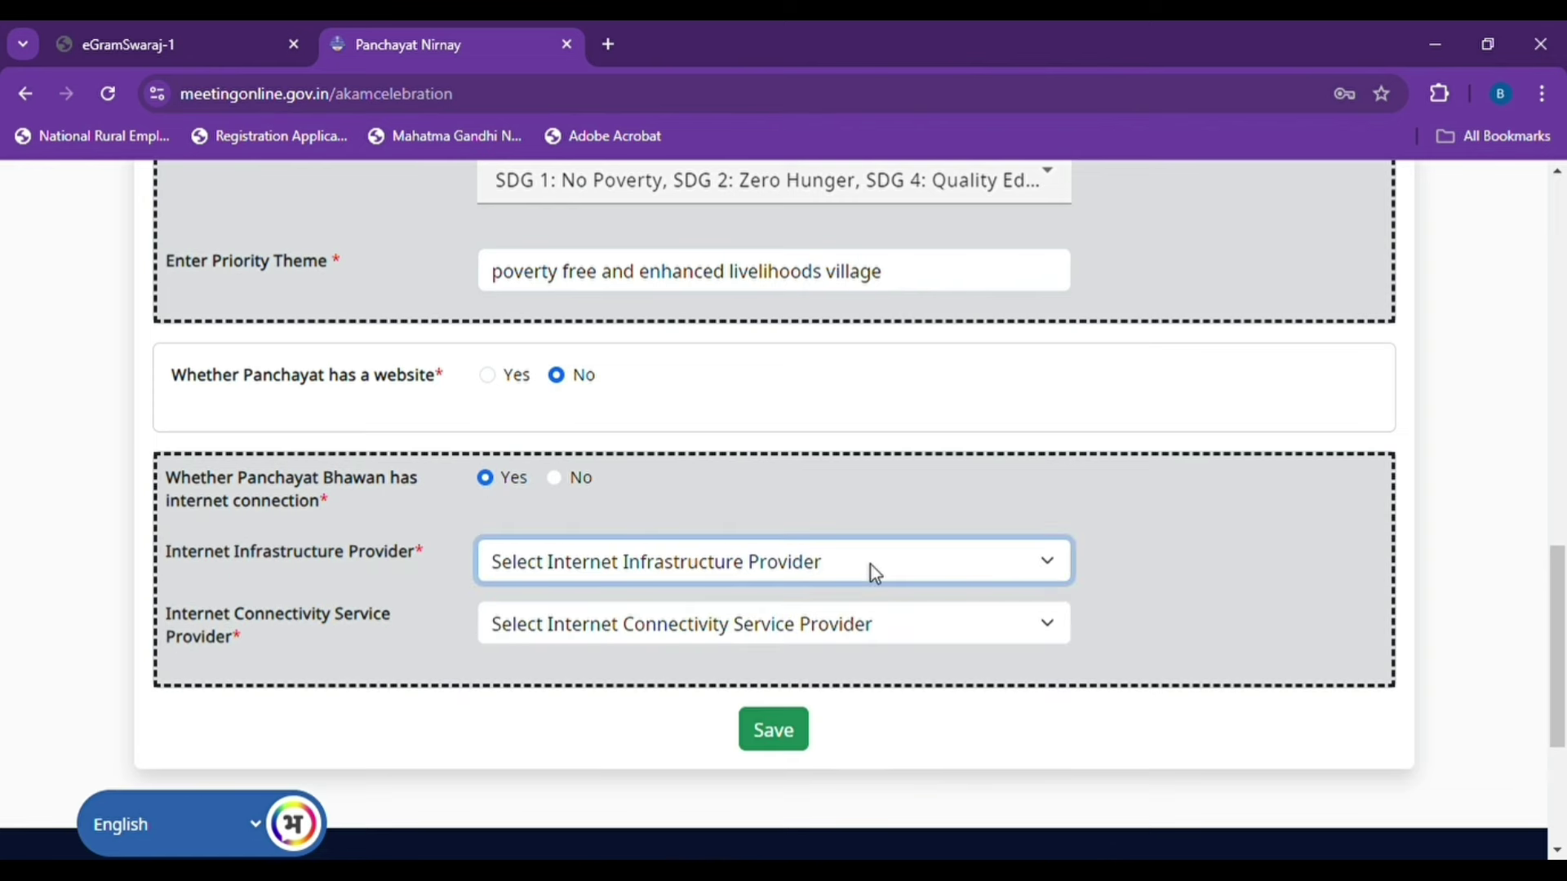
{"action": "left_click", "coordinate": [606, 669]}
{"action": "scroll", "coordinate": [675, 560], "scroll_direction": "down", "scroll_amount": 1}
{"action": "left_click", "coordinate": [700, 528]}
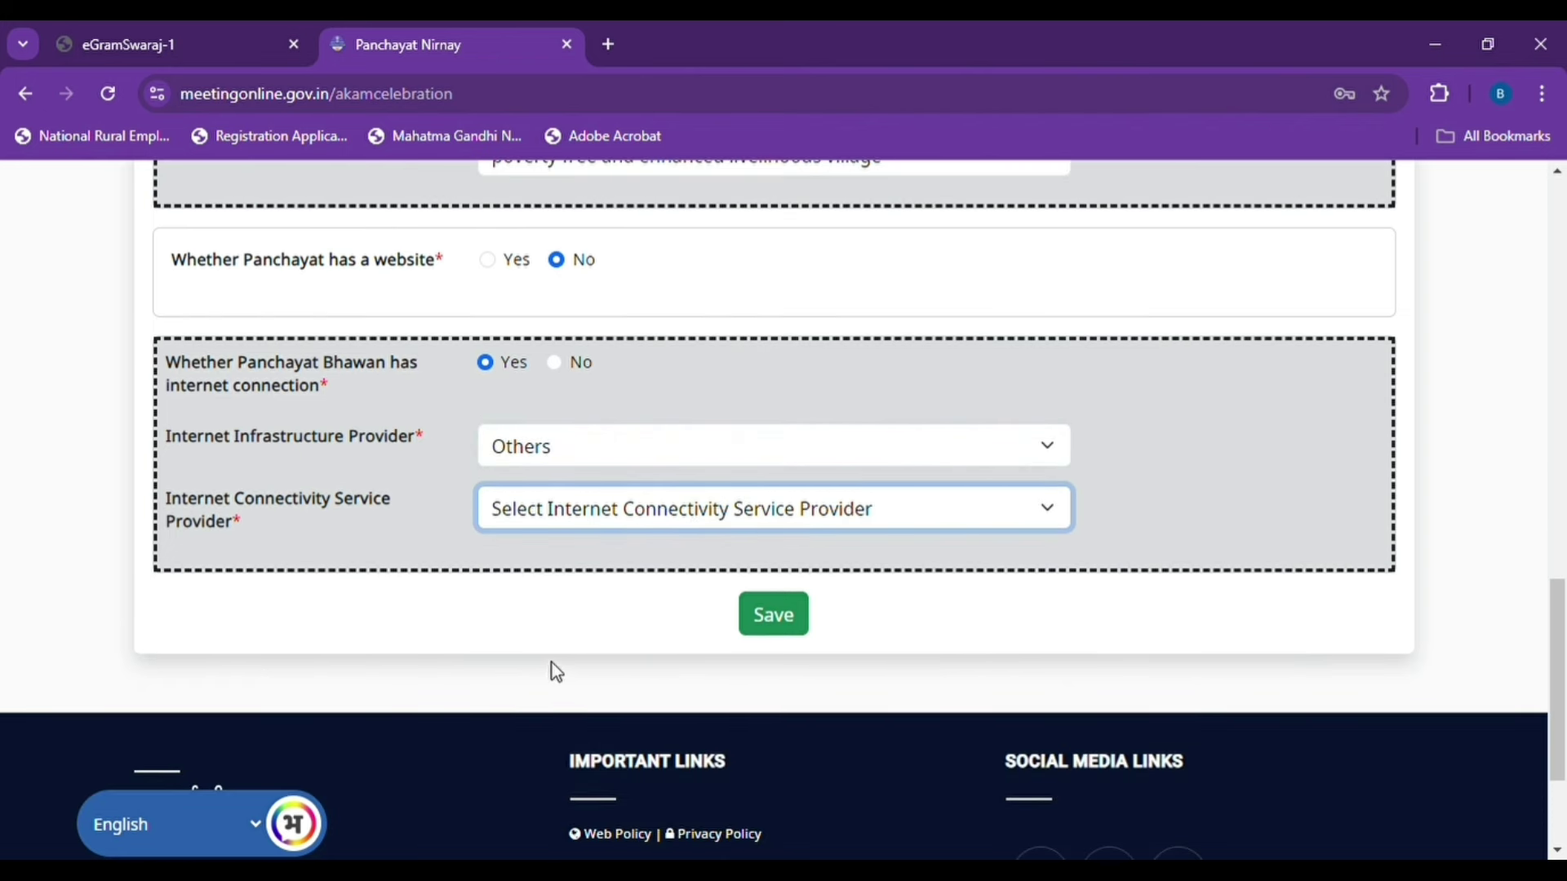
{"action": "key", "text": "j"}
{"action": "left_click", "coordinate": [383, 595]}
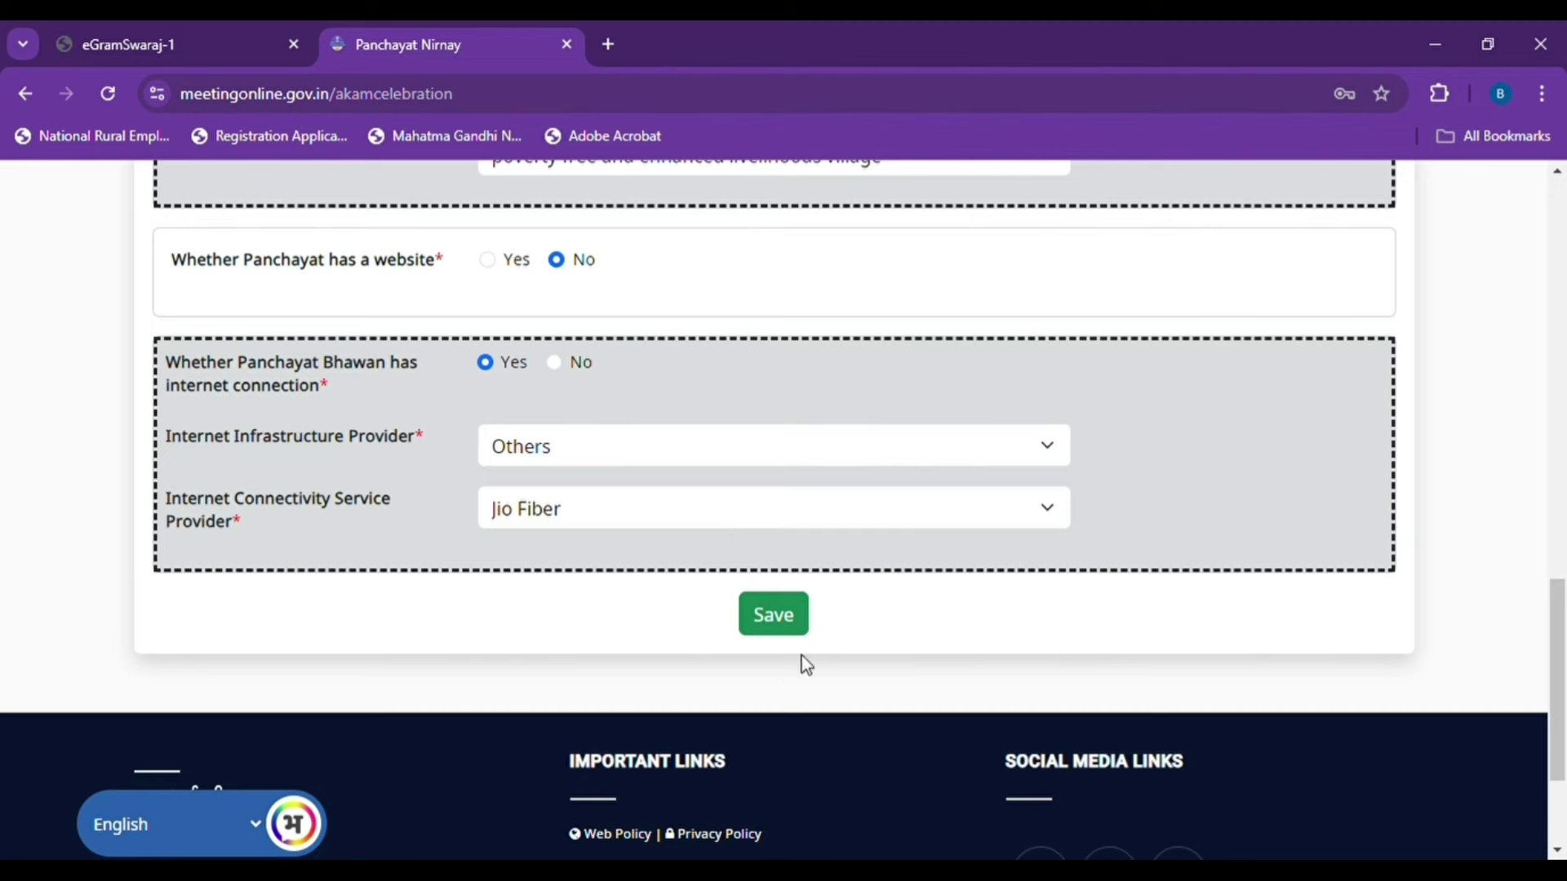
Step: Review the completed Register Sankalp form, checking the financial year, meeting date, SDG theme, Sankalap and internet connection answers
{"action": "left_click", "coordinate": [775, 618]}
{"action": "scroll", "coordinate": [779, 632], "scroll_direction": "down", "scroll_amount": 5}
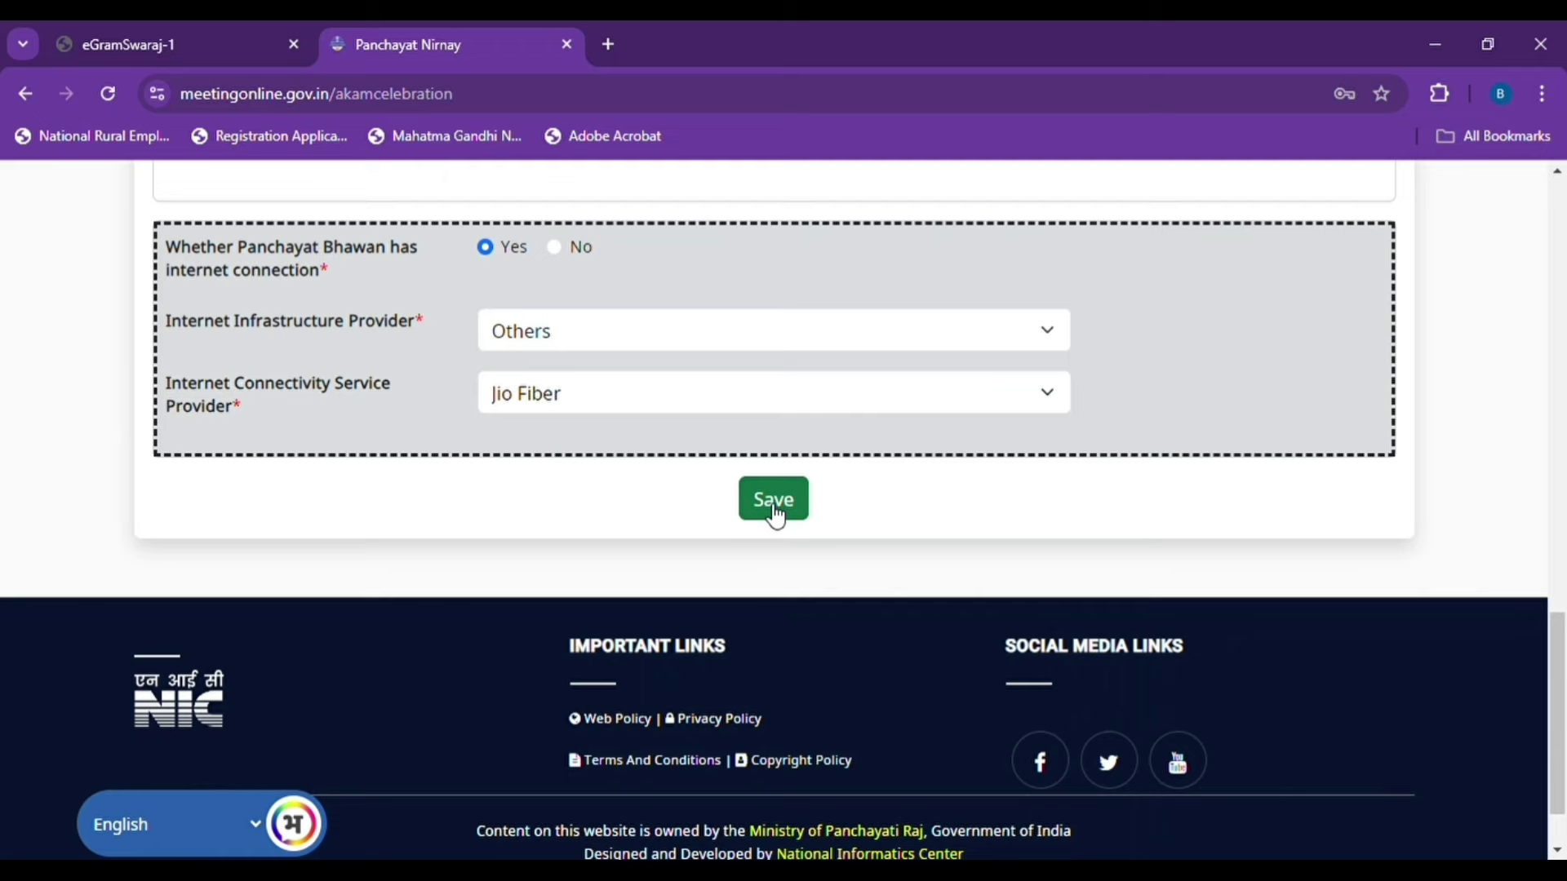
{"action": "scroll", "coordinate": [775, 518], "scroll_direction": "up", "scroll_amount": 10}
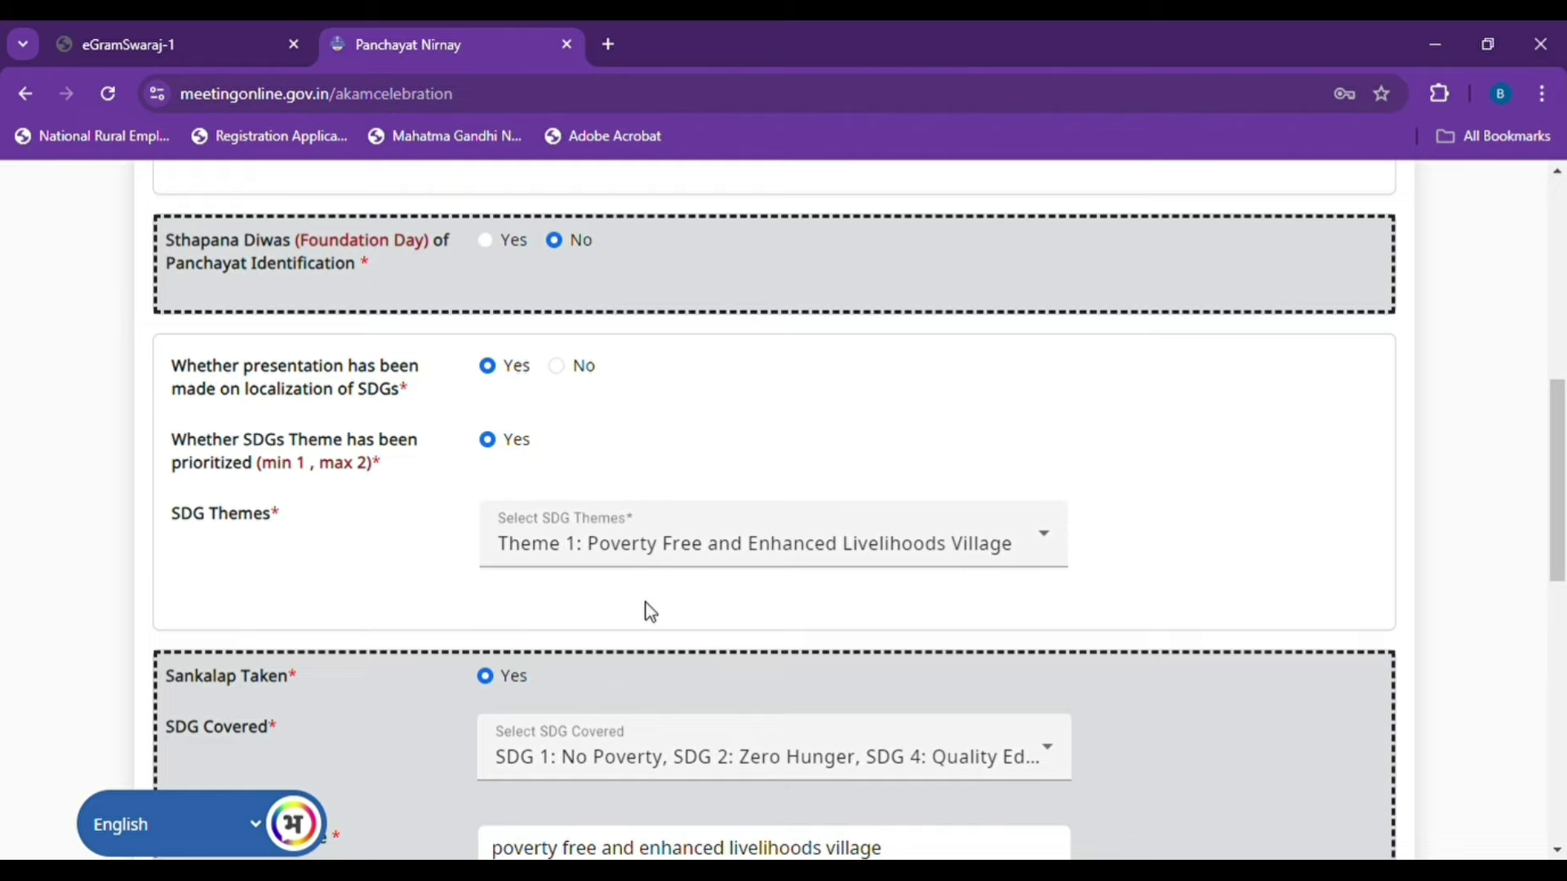
{"action": "scroll", "coordinate": [650, 612], "scroll_direction": "down", "scroll_amount": 4}
{"action": "scroll", "coordinate": [650, 612], "scroll_direction": "up", "scroll_amount": 8}
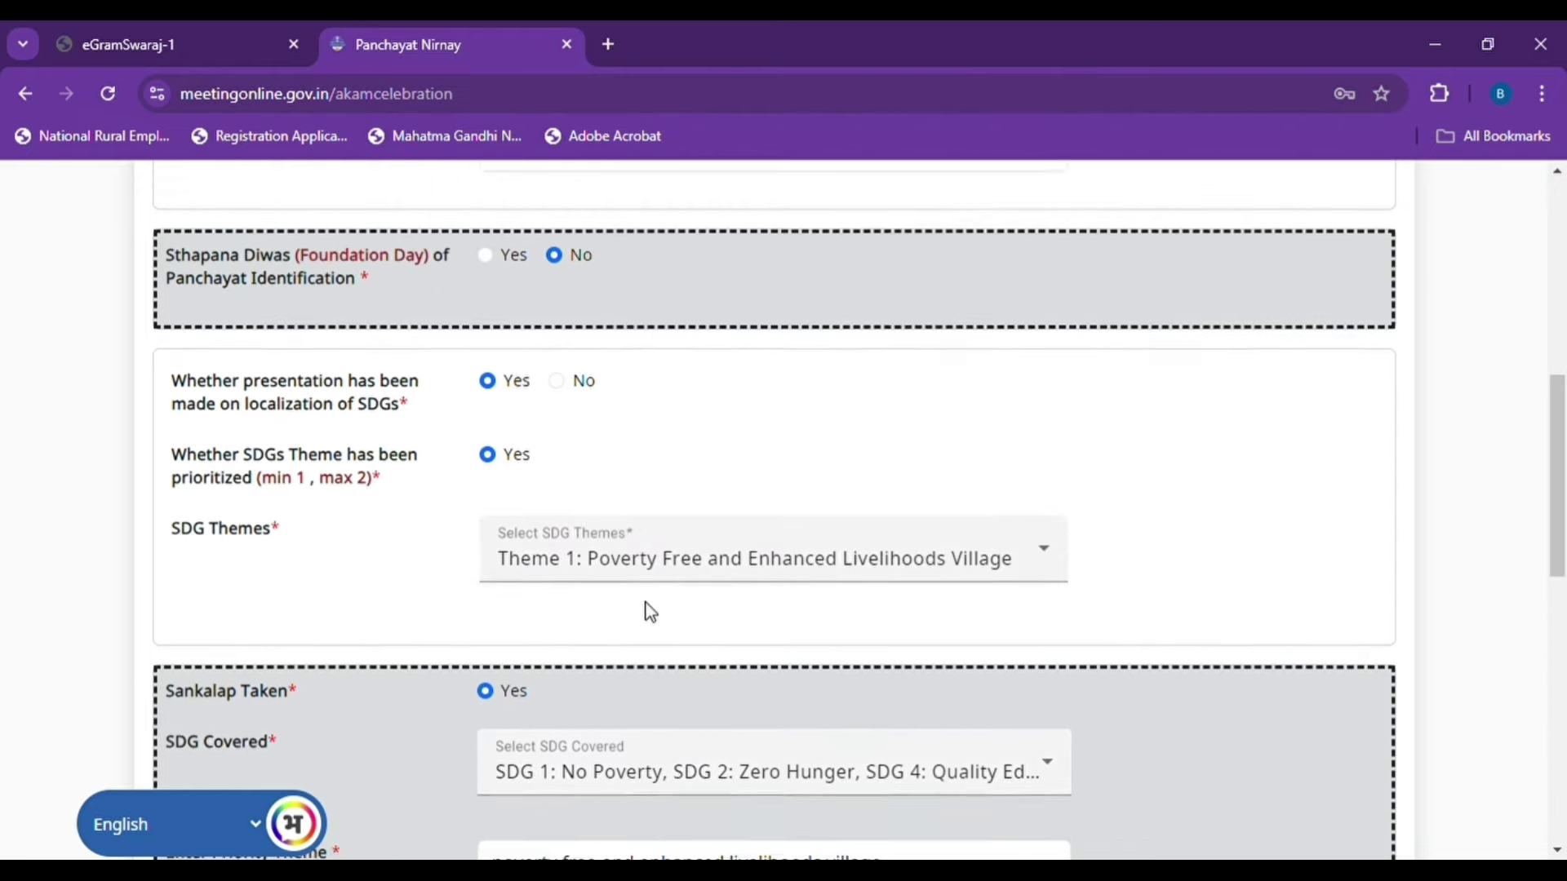
{"action": "scroll", "coordinate": [649, 612], "scroll_direction": "up", "scroll_amount": 3}
{"action": "scroll", "coordinate": [649, 612], "scroll_direction": "down", "scroll_amount": 2}
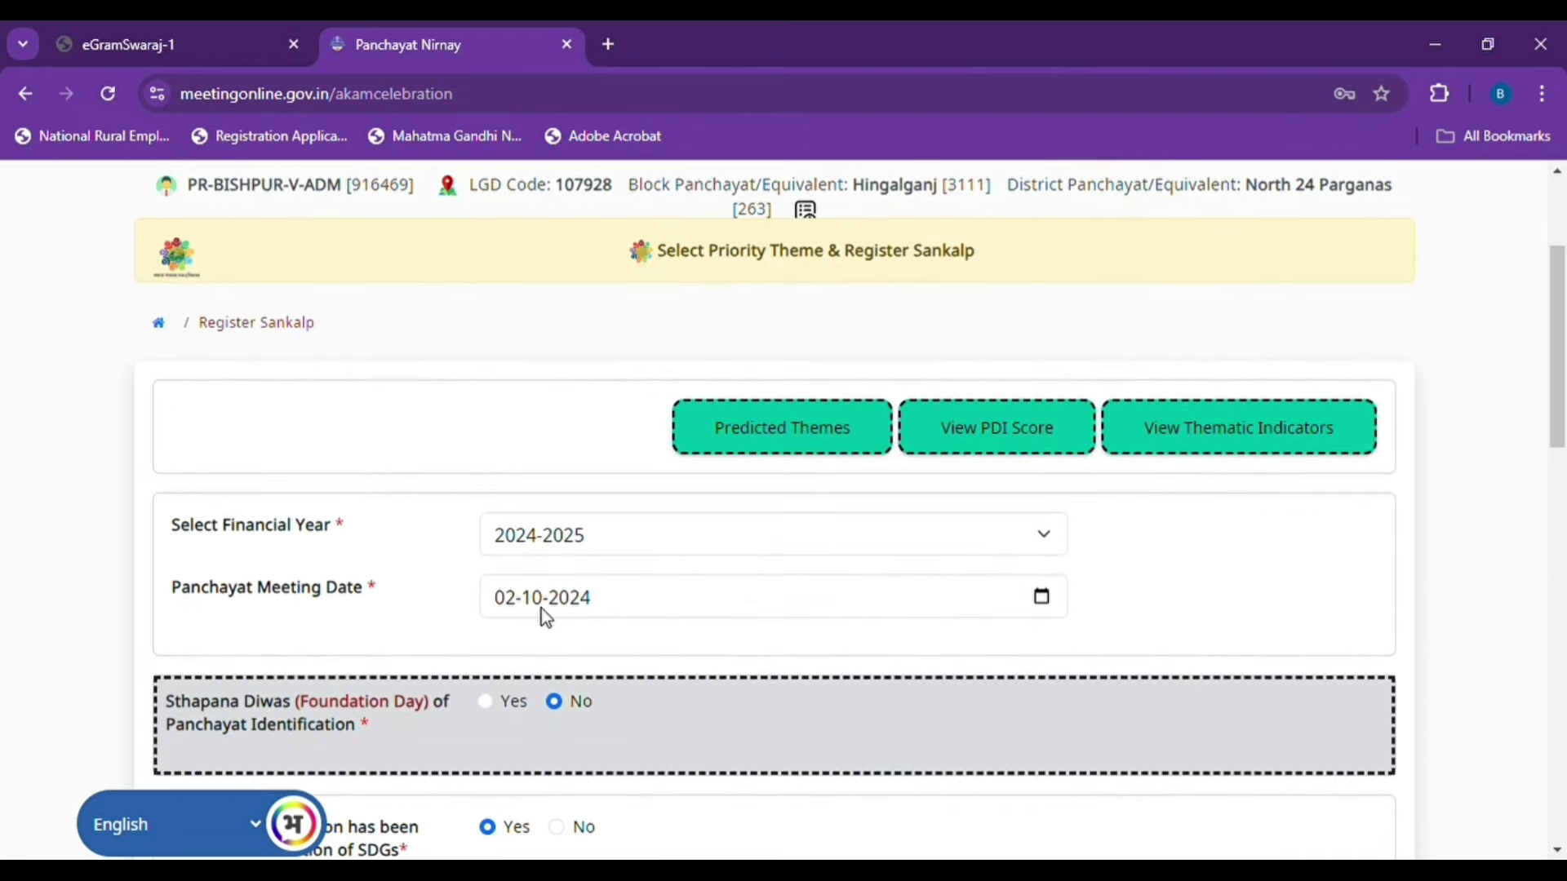
{"action": "left_click", "coordinate": [590, 546]}
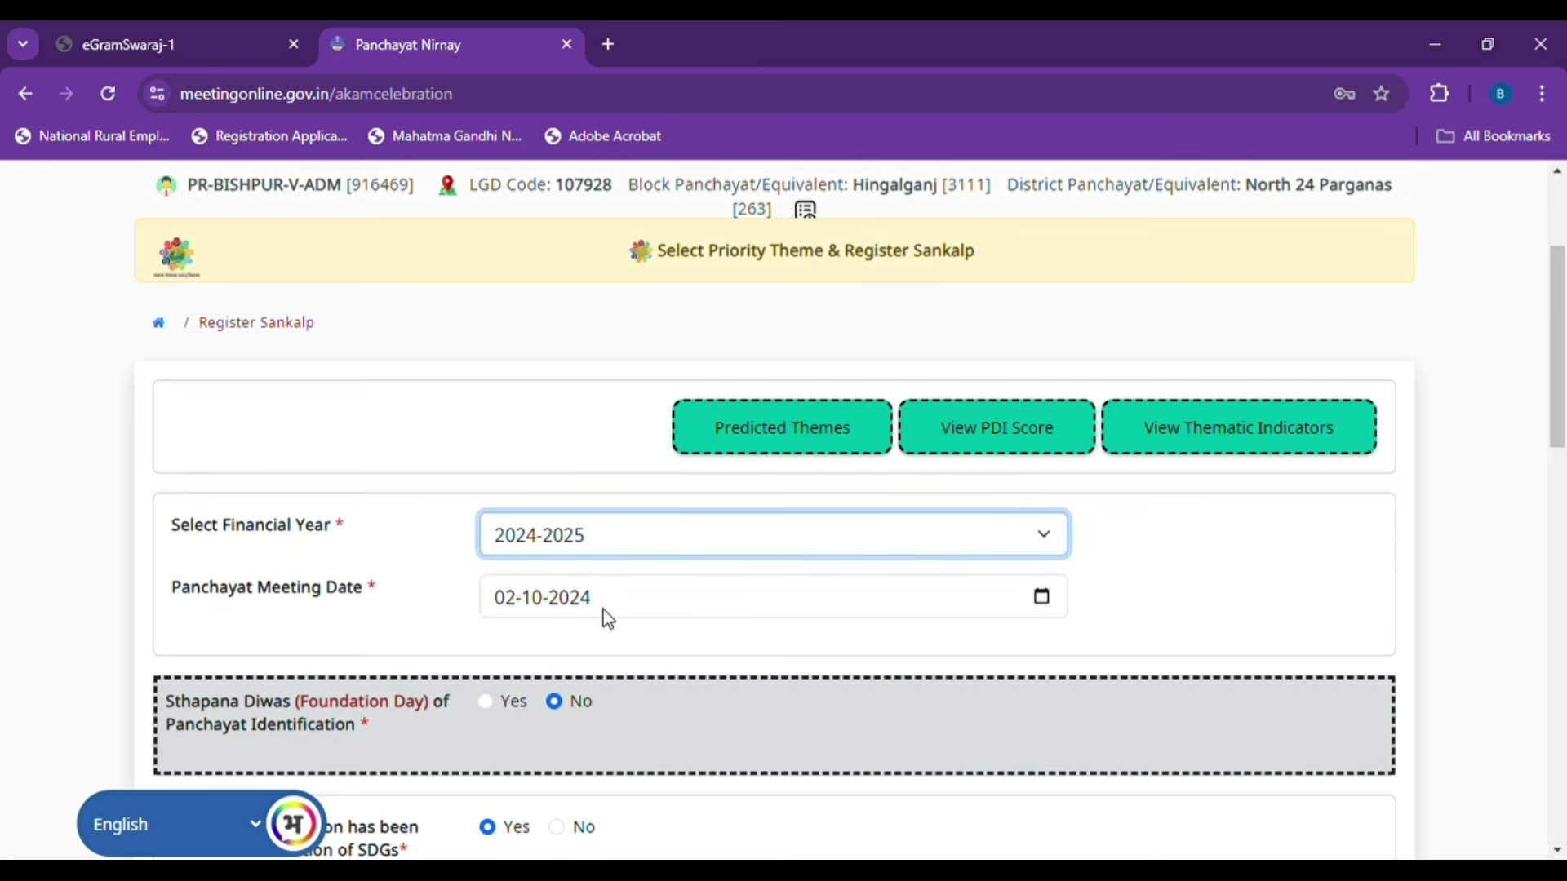
{"action": "scroll", "coordinate": [605, 612], "scroll_direction": "down", "scroll_amount": 3}
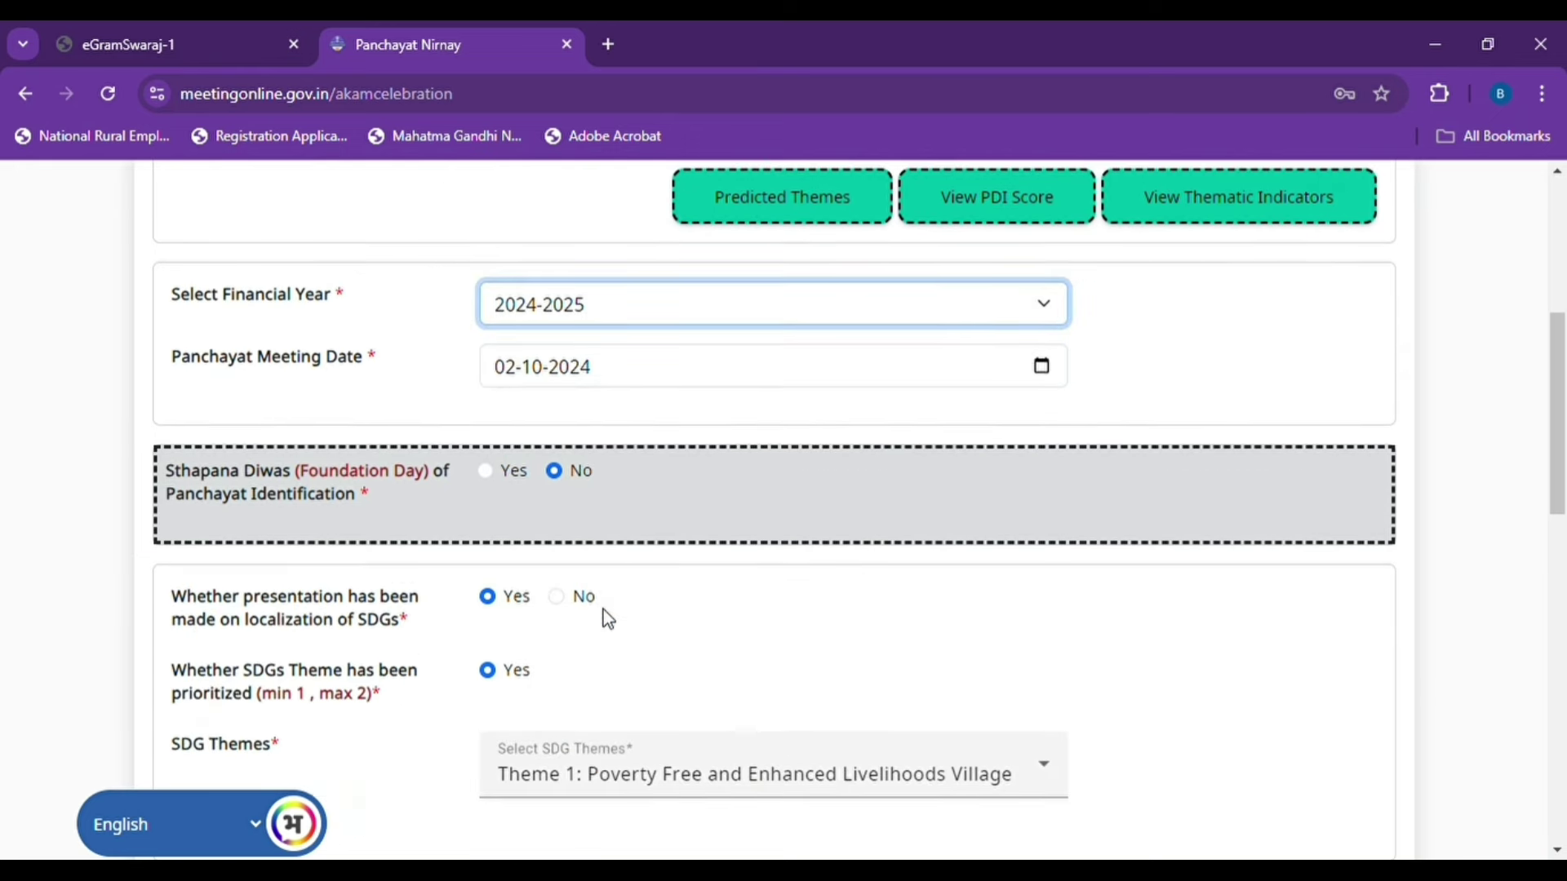
{"action": "scroll", "coordinate": [615, 517], "scroll_direction": "down", "scroll_amount": 1}
{"action": "scroll", "coordinate": [620, 522], "scroll_direction": "down", "scroll_amount": 1}
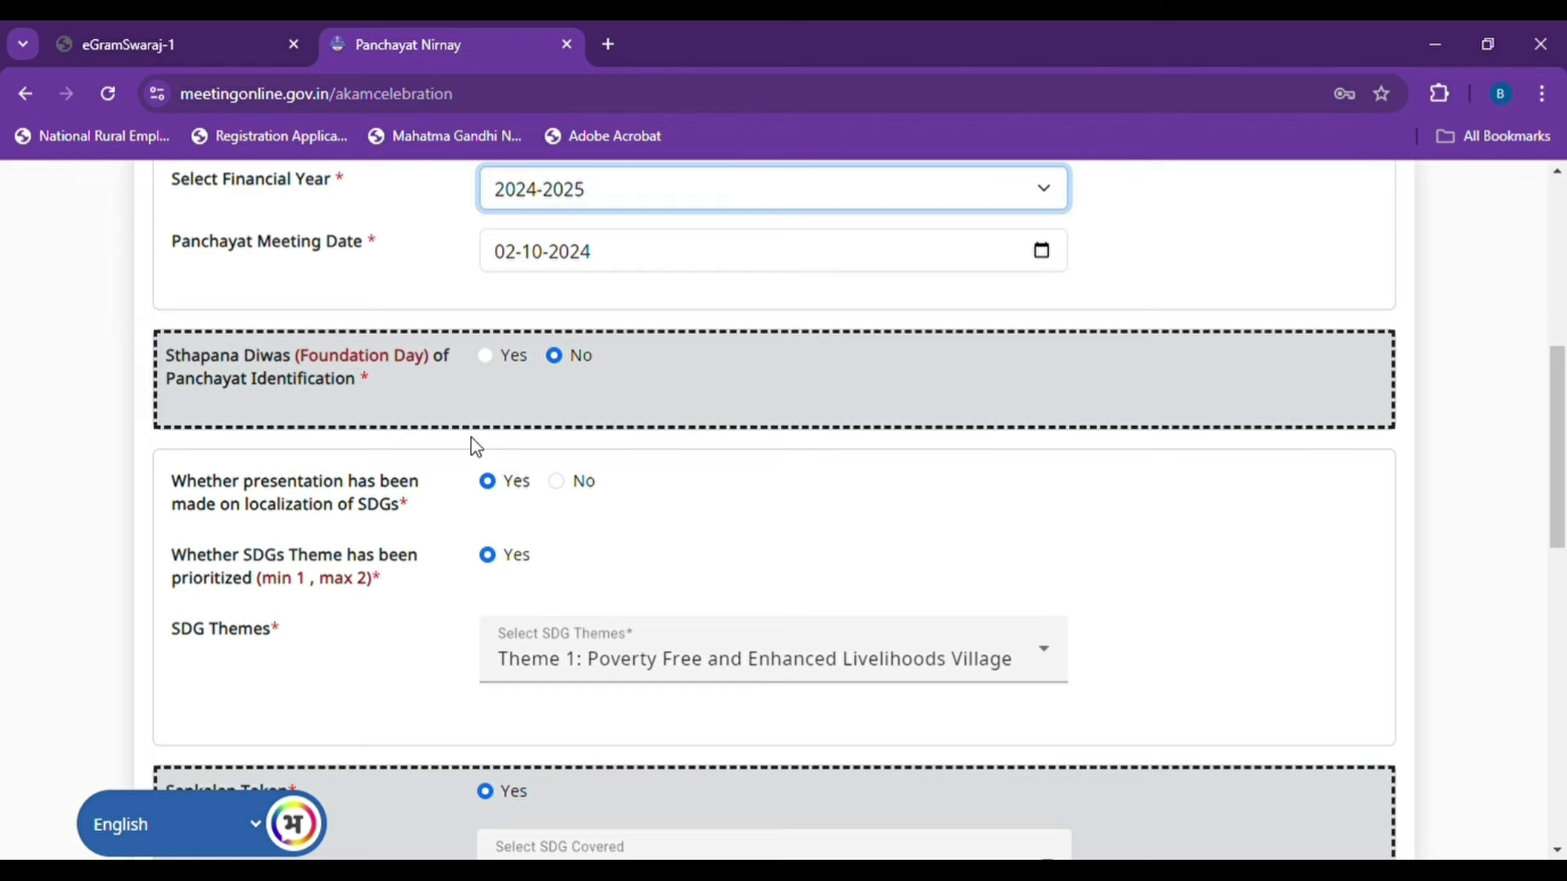
Step: Save the completed Register Sankalp form and acknowledge the registration
{"action": "scroll", "coordinate": [621, 529], "scroll_direction": "down", "scroll_amount": 10}
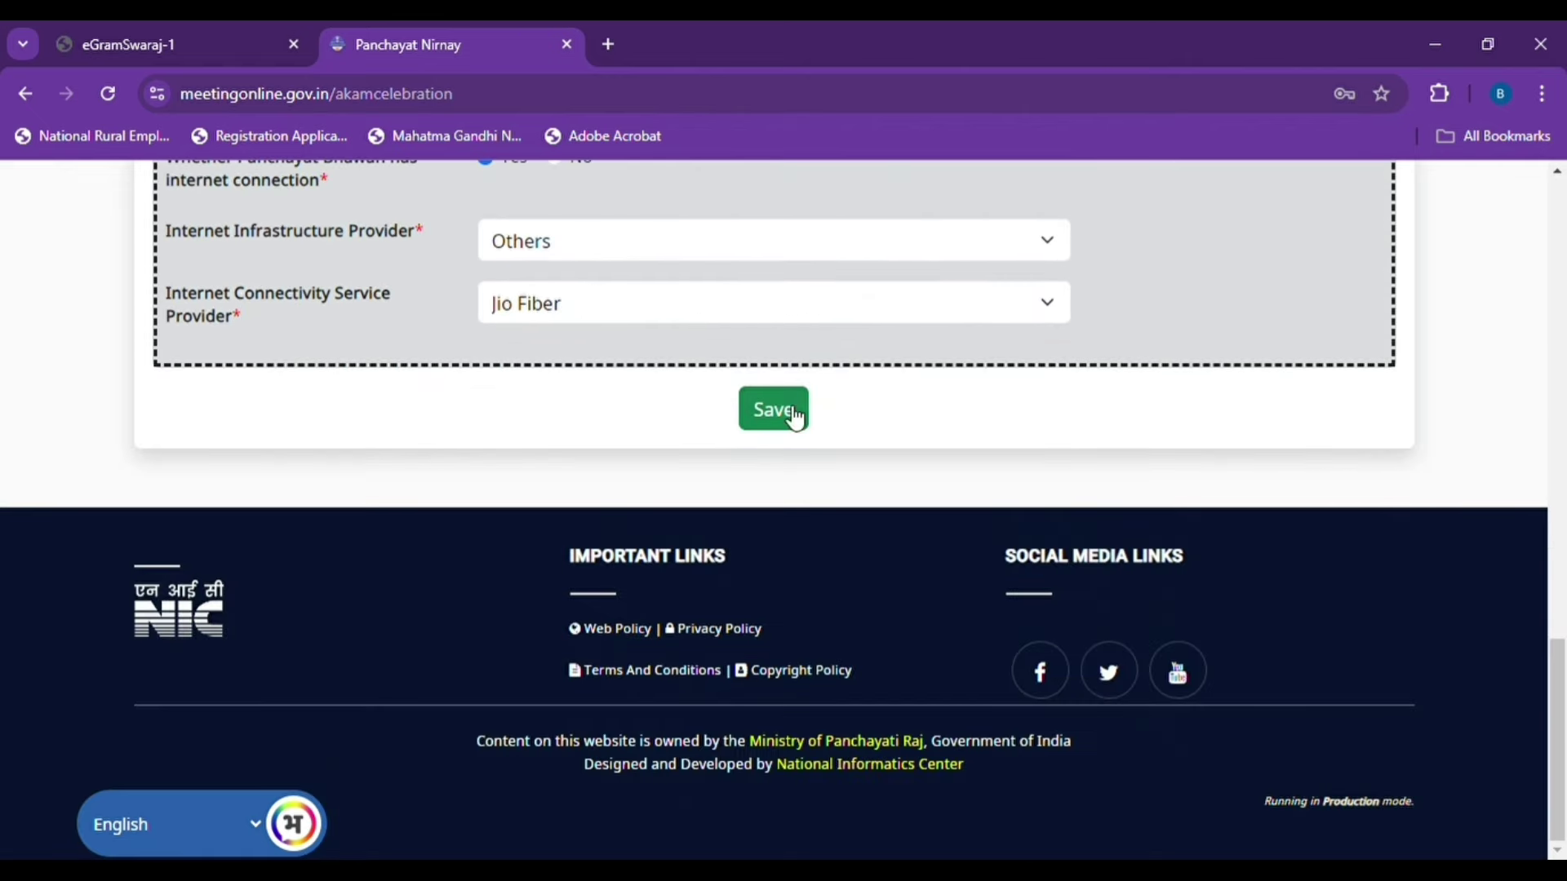
{"action": "left_click", "coordinate": [795, 418]}
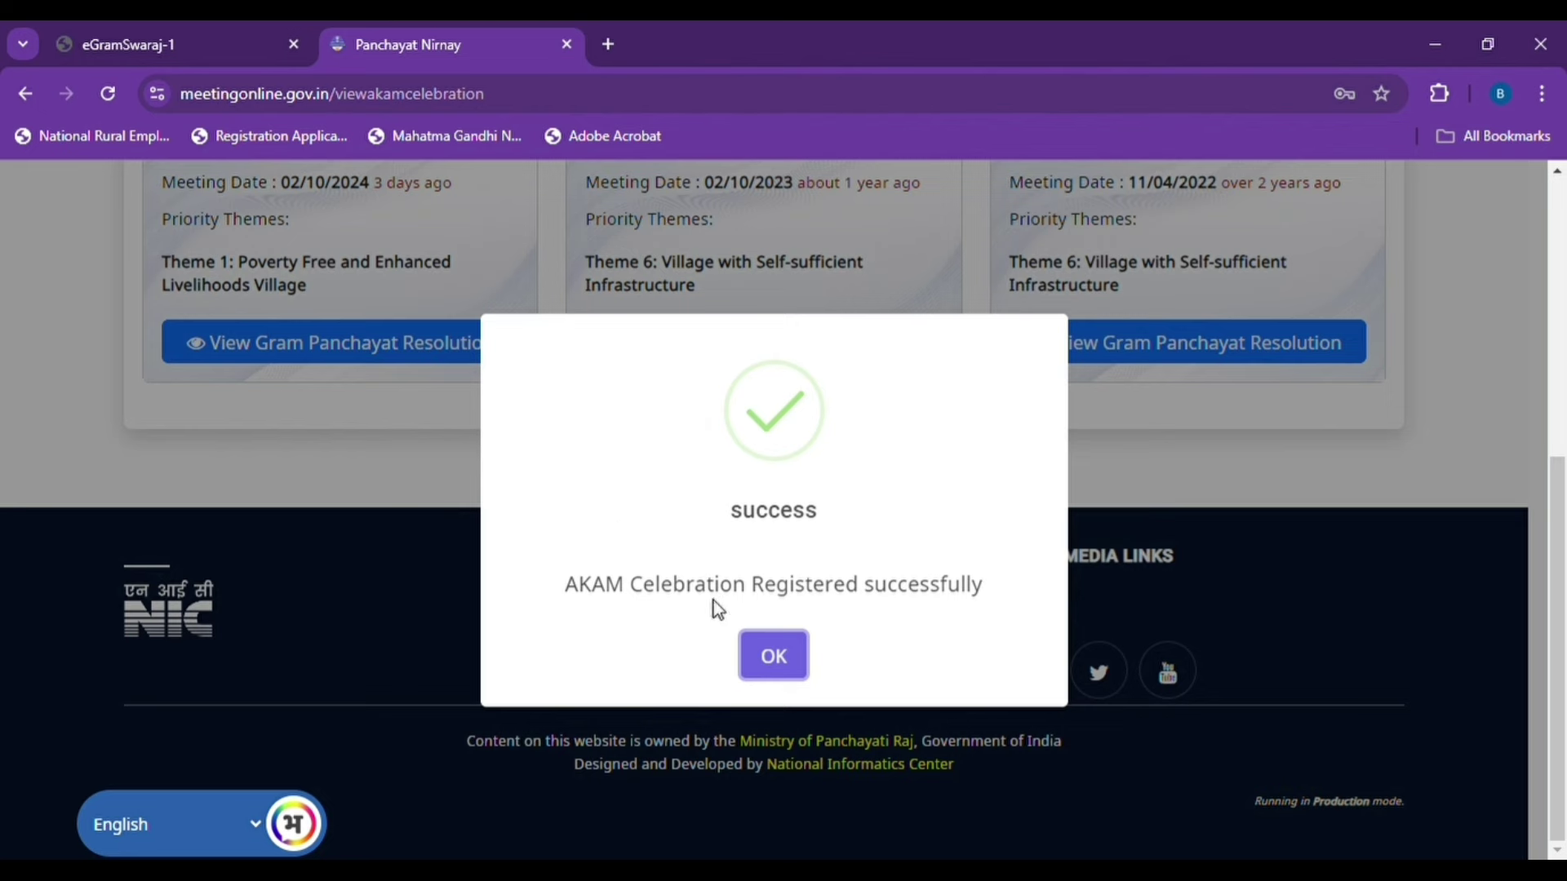
{"action": "left_click", "coordinate": [795, 665]}
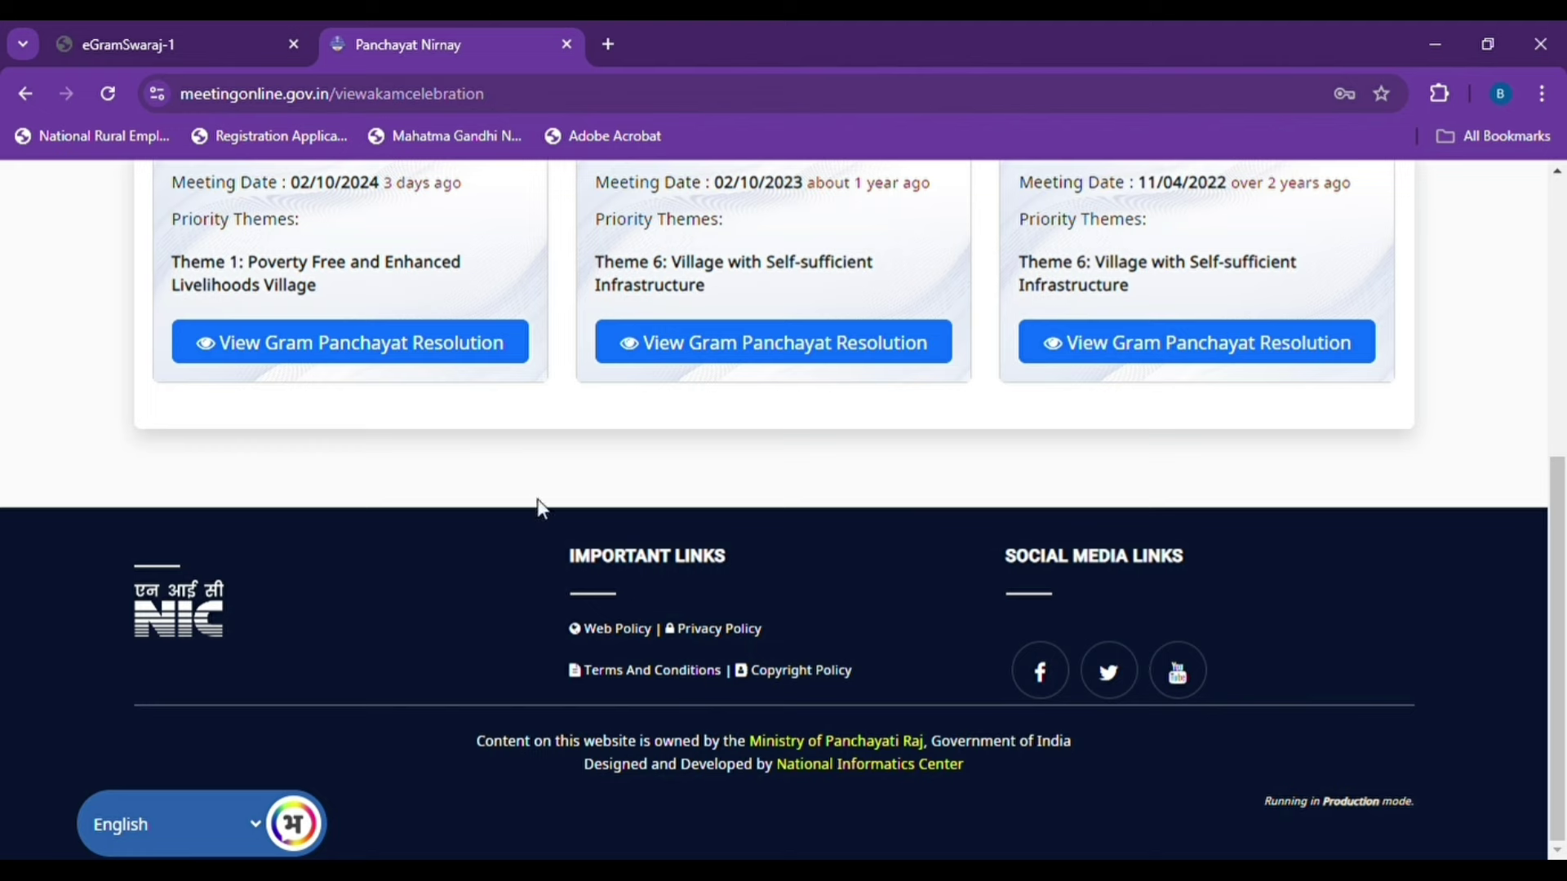
Step: View the Gram Panchayat Resolution registered for financial year 2024-2025, check all its entries, and close it
{"action": "scroll", "coordinate": [537, 508], "scroll_direction": "up", "scroll_amount": 1}
{"action": "scroll", "coordinate": [537, 508], "scroll_direction": "up", "scroll_amount": 3}
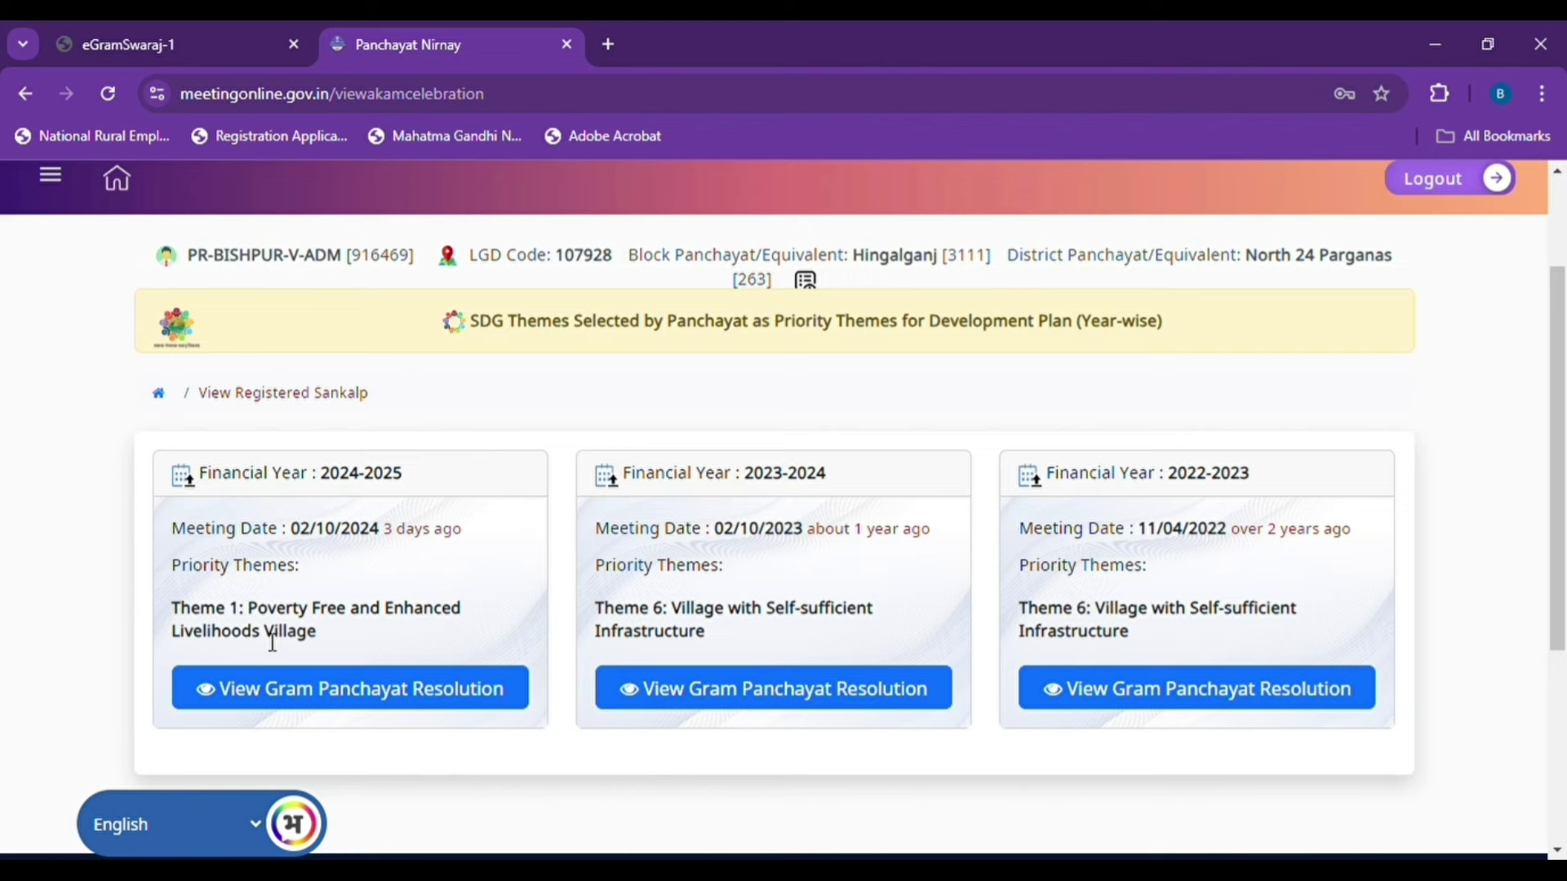
{"action": "left_click", "coordinate": [382, 702]}
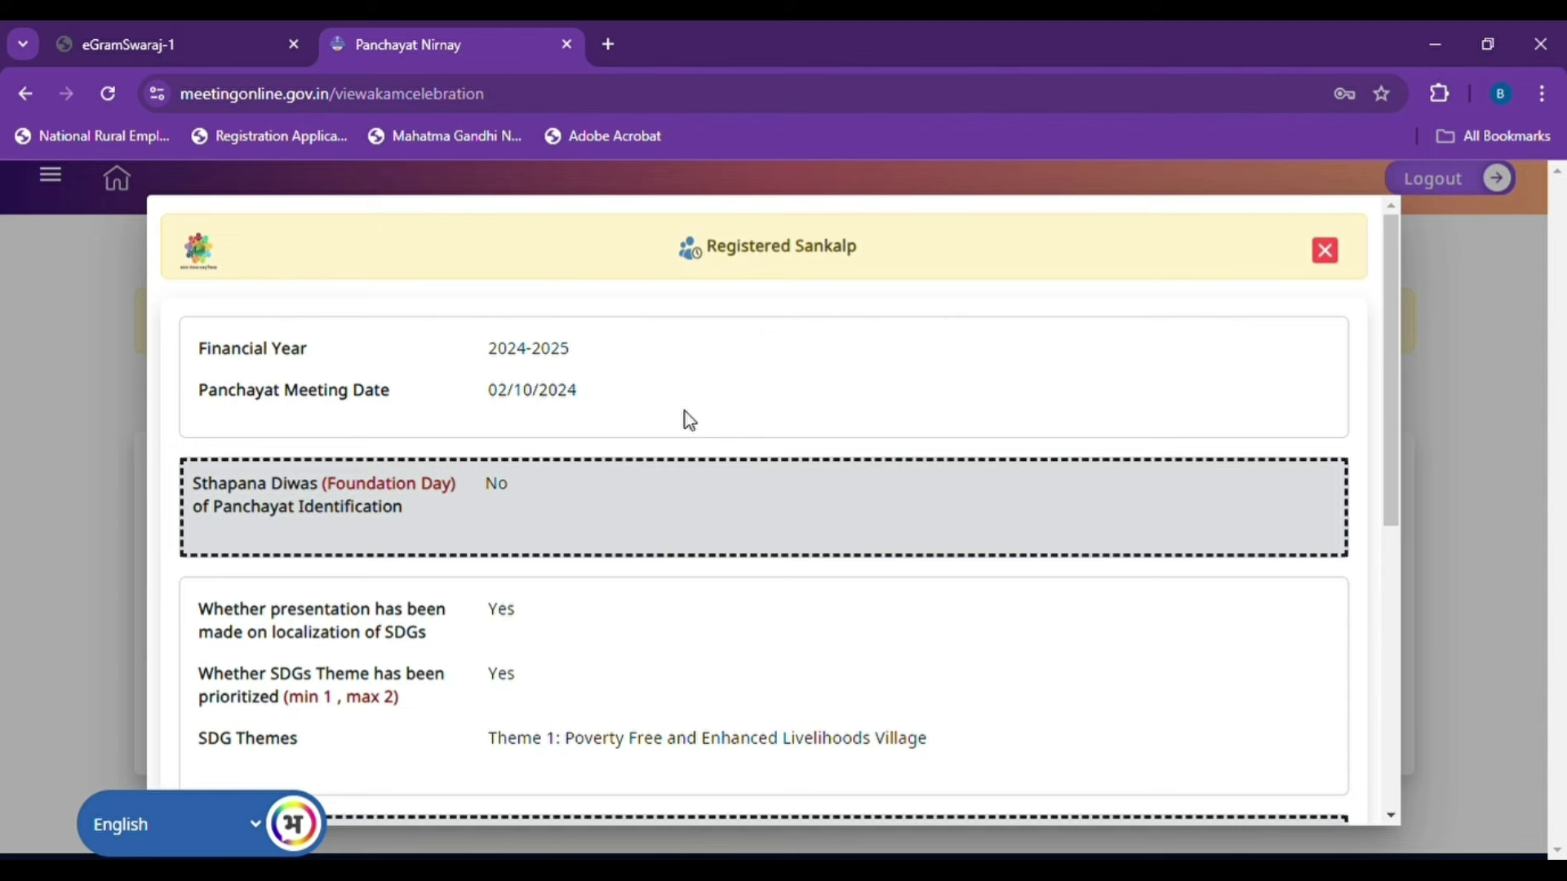
{"action": "scroll", "coordinate": [629, 451], "scroll_direction": "down", "scroll_amount": 4}
{"action": "scroll", "coordinate": [635, 453], "scroll_direction": "down", "scroll_amount": 3}
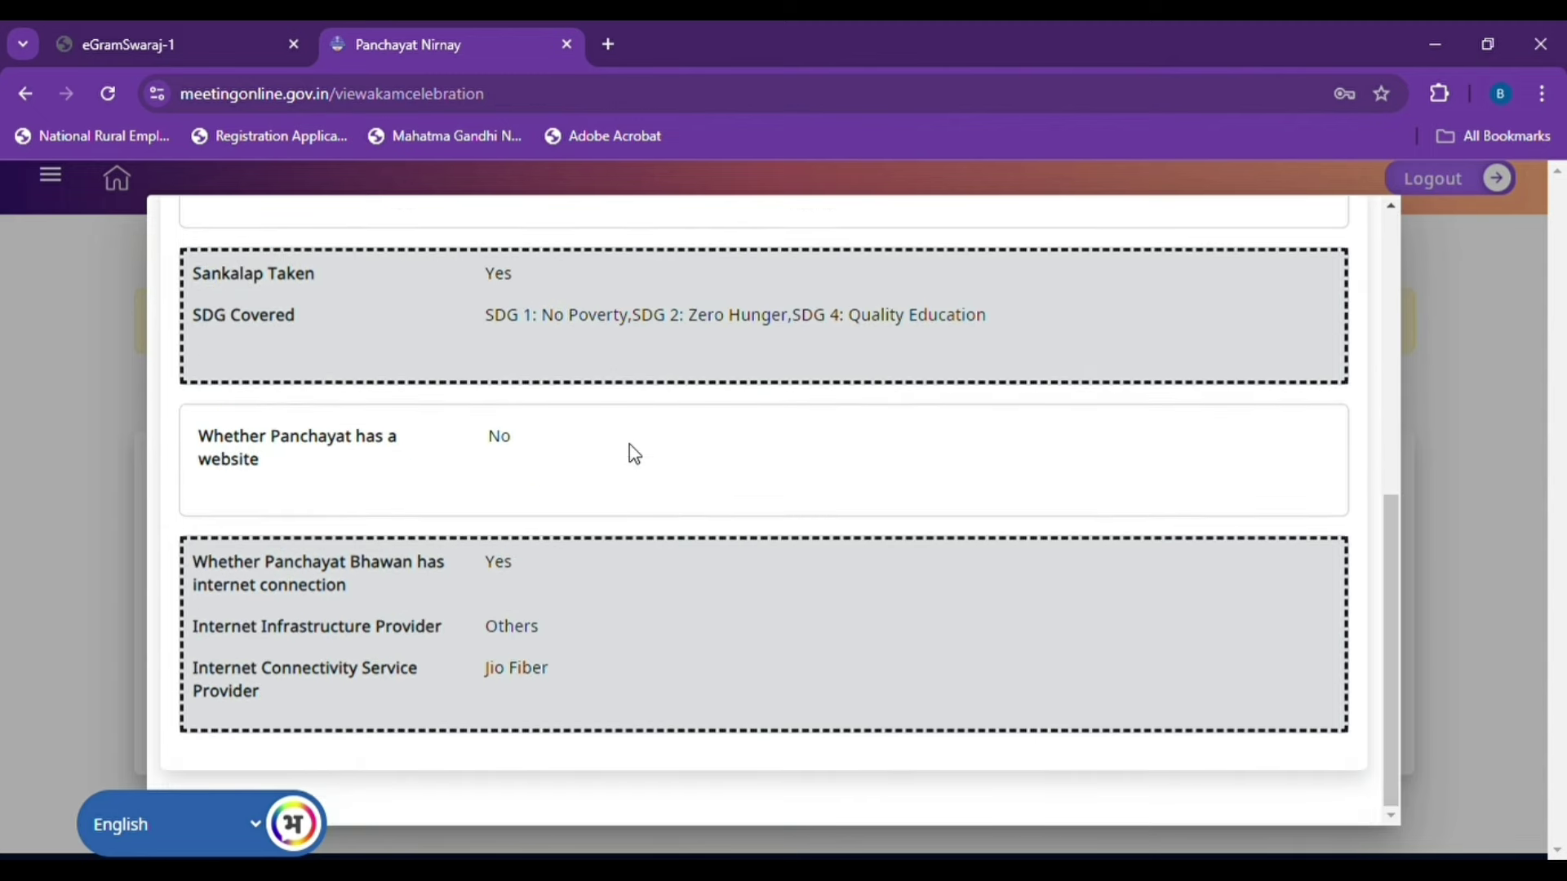
{"action": "scroll", "coordinate": [572, 668], "scroll_direction": "up", "scroll_amount": 7}
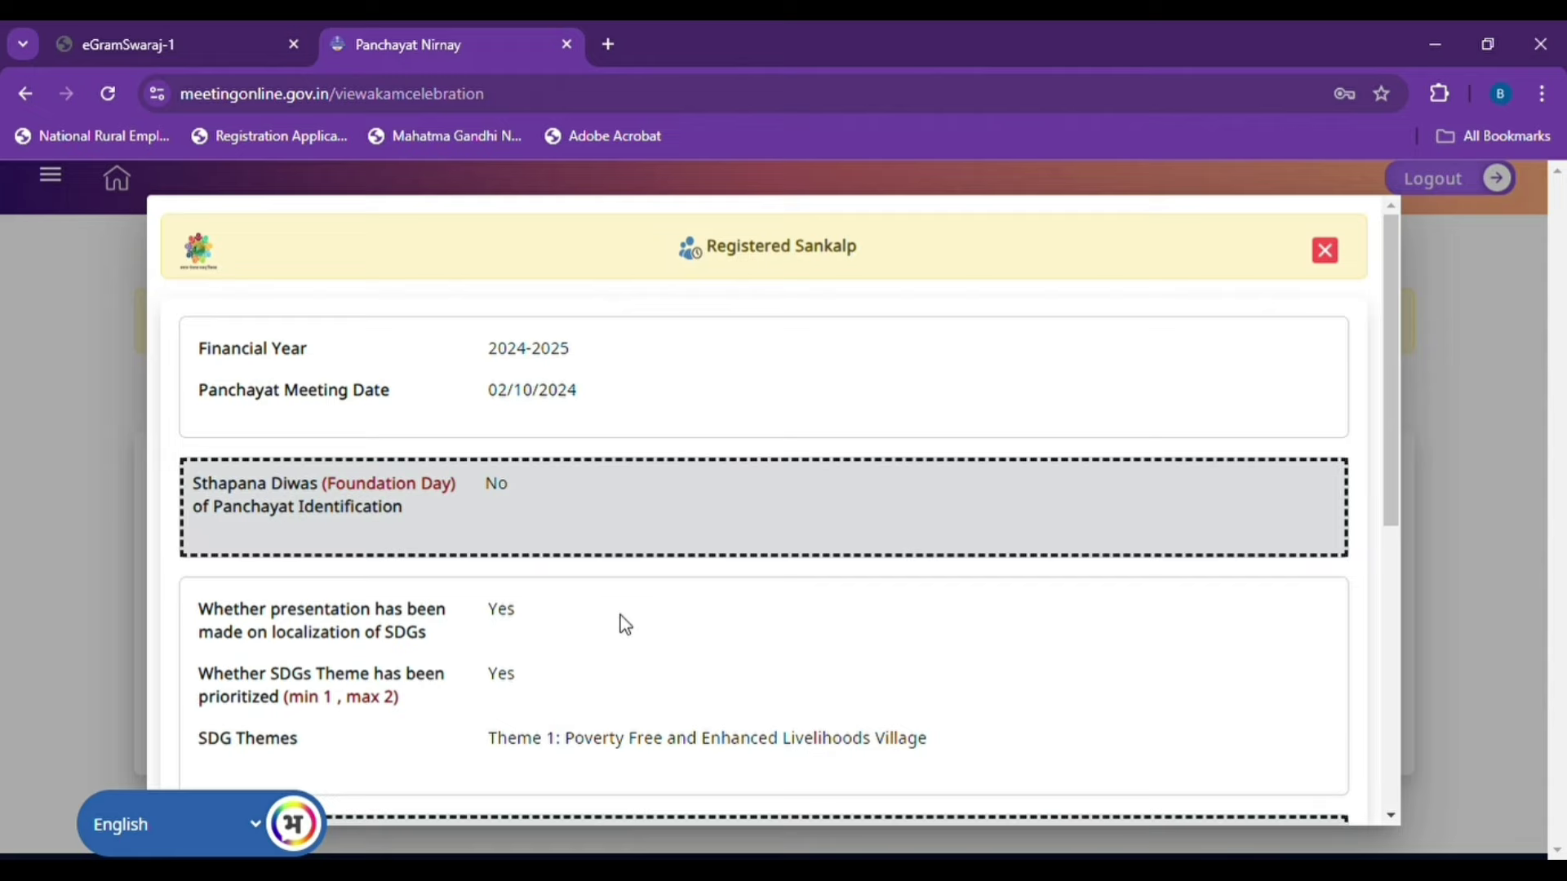
{"action": "scroll", "coordinate": [620, 623], "scroll_direction": "down", "scroll_amount": 7}
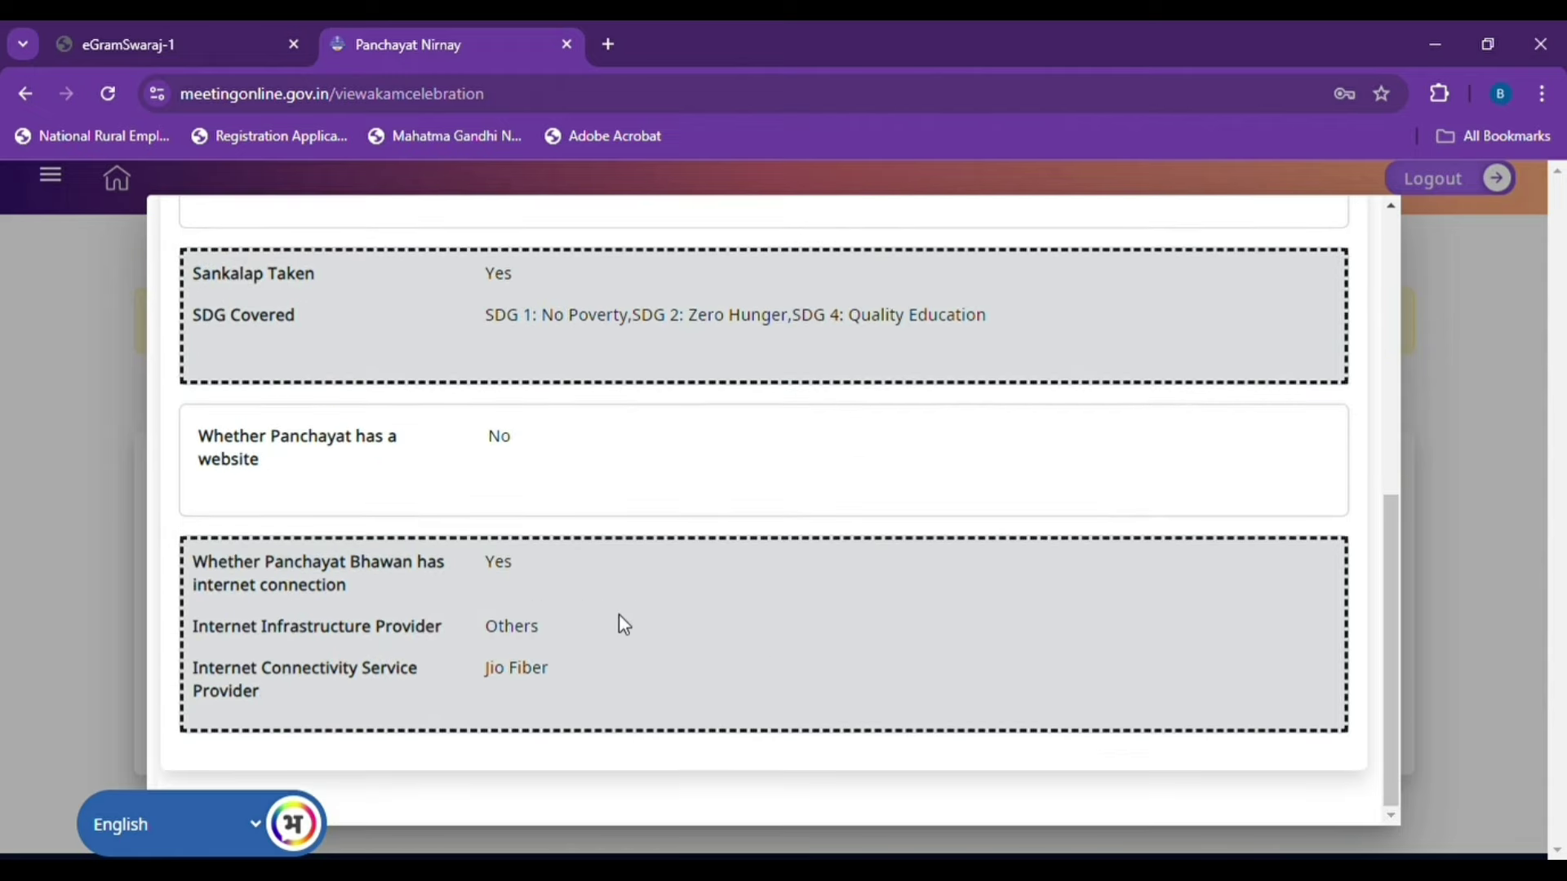
{"action": "scroll", "coordinate": [695, 583], "scroll_direction": "up", "scroll_amount": 6}
{"action": "scroll", "coordinate": [1297, 310], "scroll_direction": "up", "scroll_amount": 2}
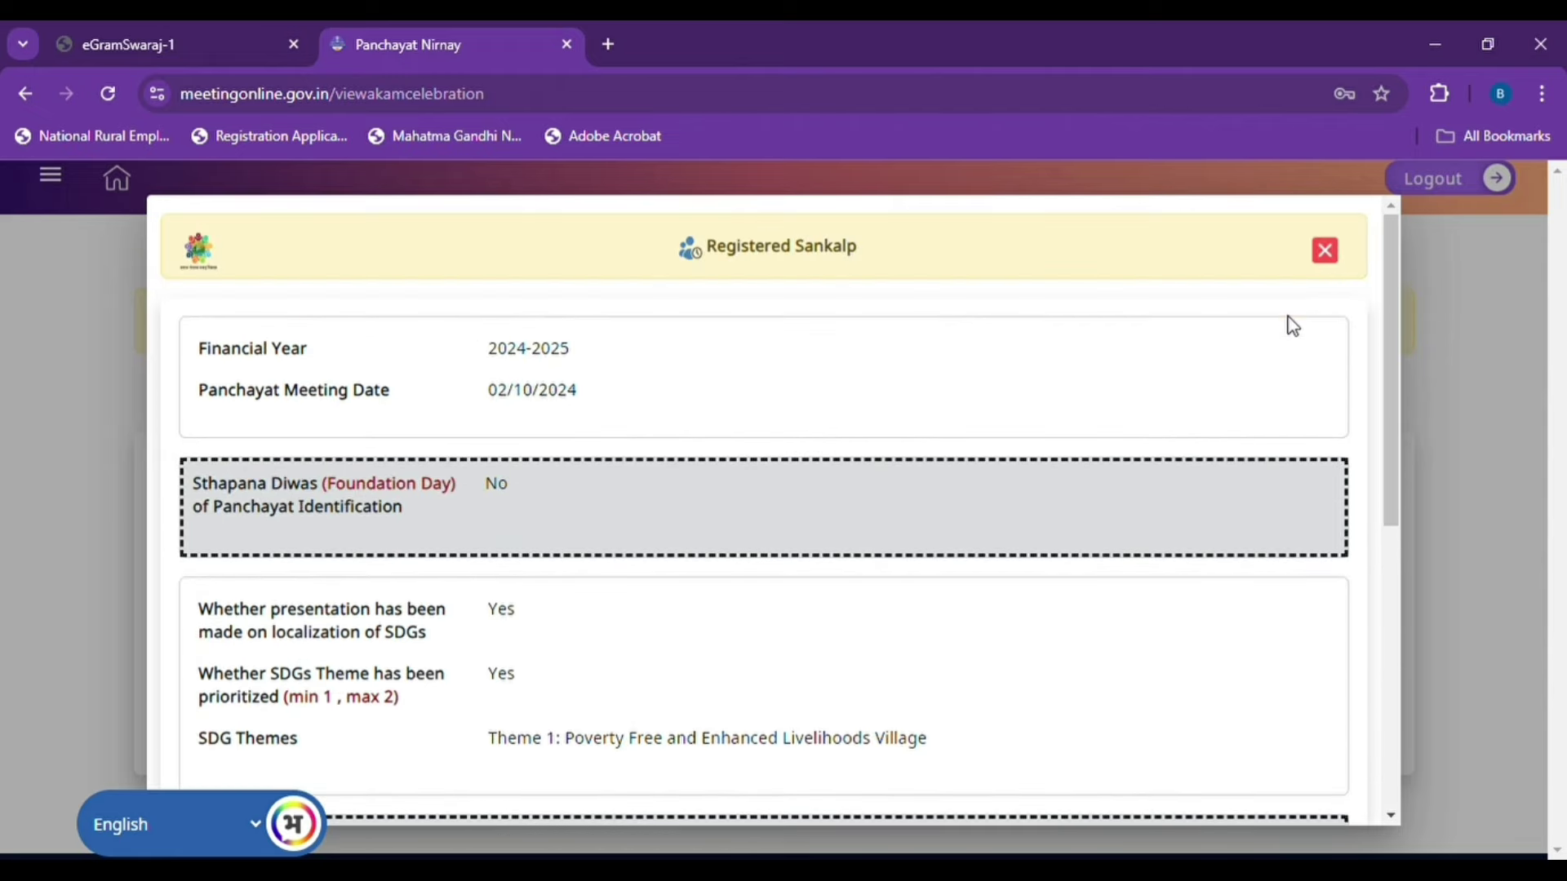
{"action": "left_click", "coordinate": [1336, 259]}
{"action": "scroll", "coordinate": [694, 457], "scroll_direction": "up", "scroll_amount": 2}
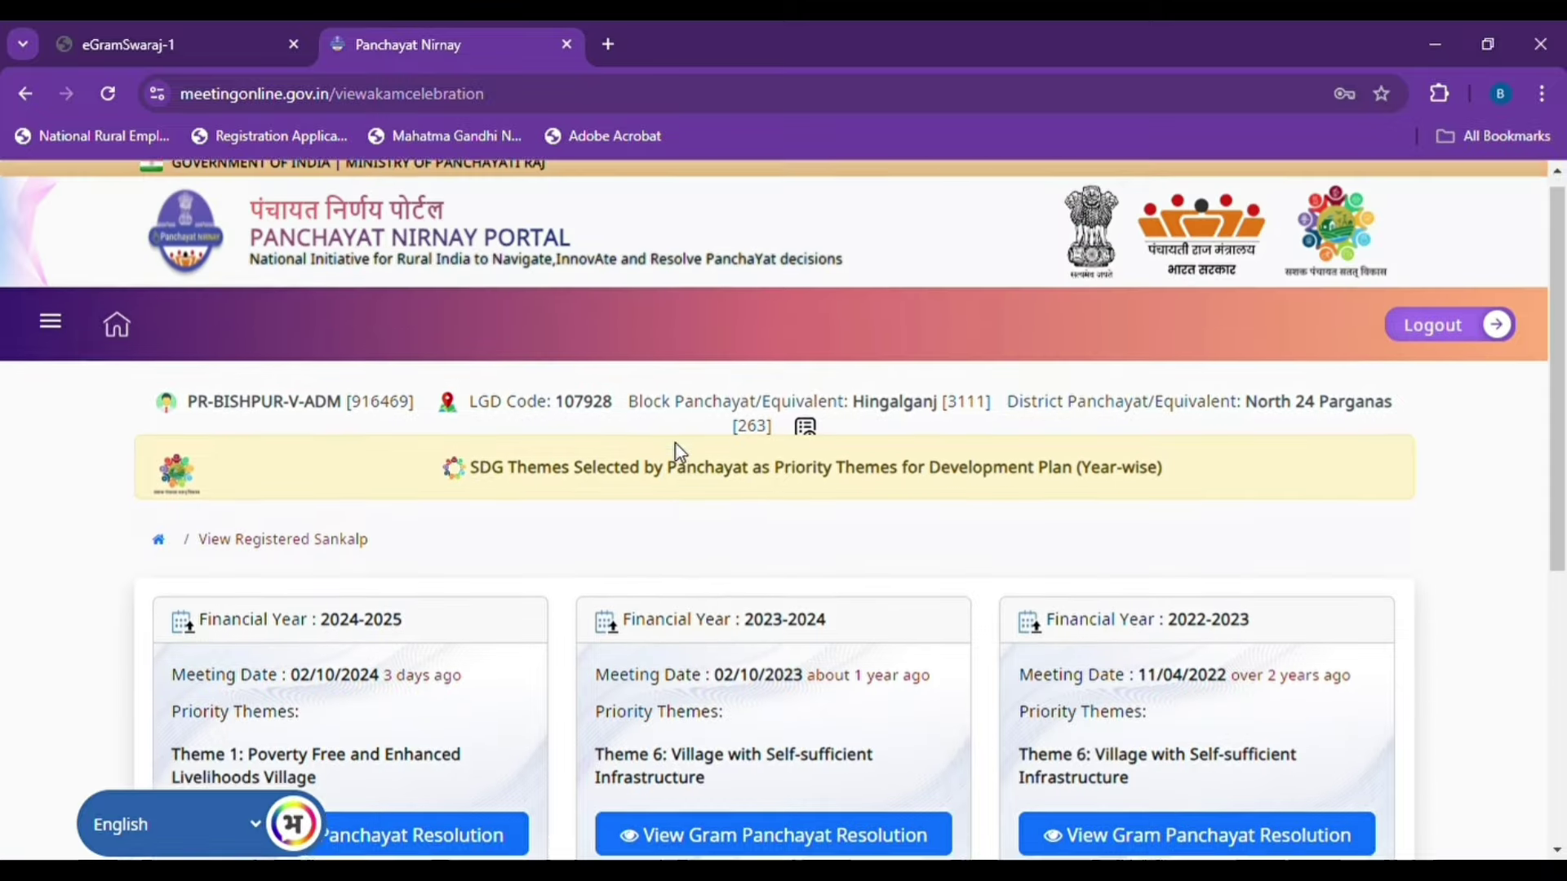
{"action": "scroll", "coordinate": [604, 460], "scroll_direction": "down", "scroll_amount": 5}
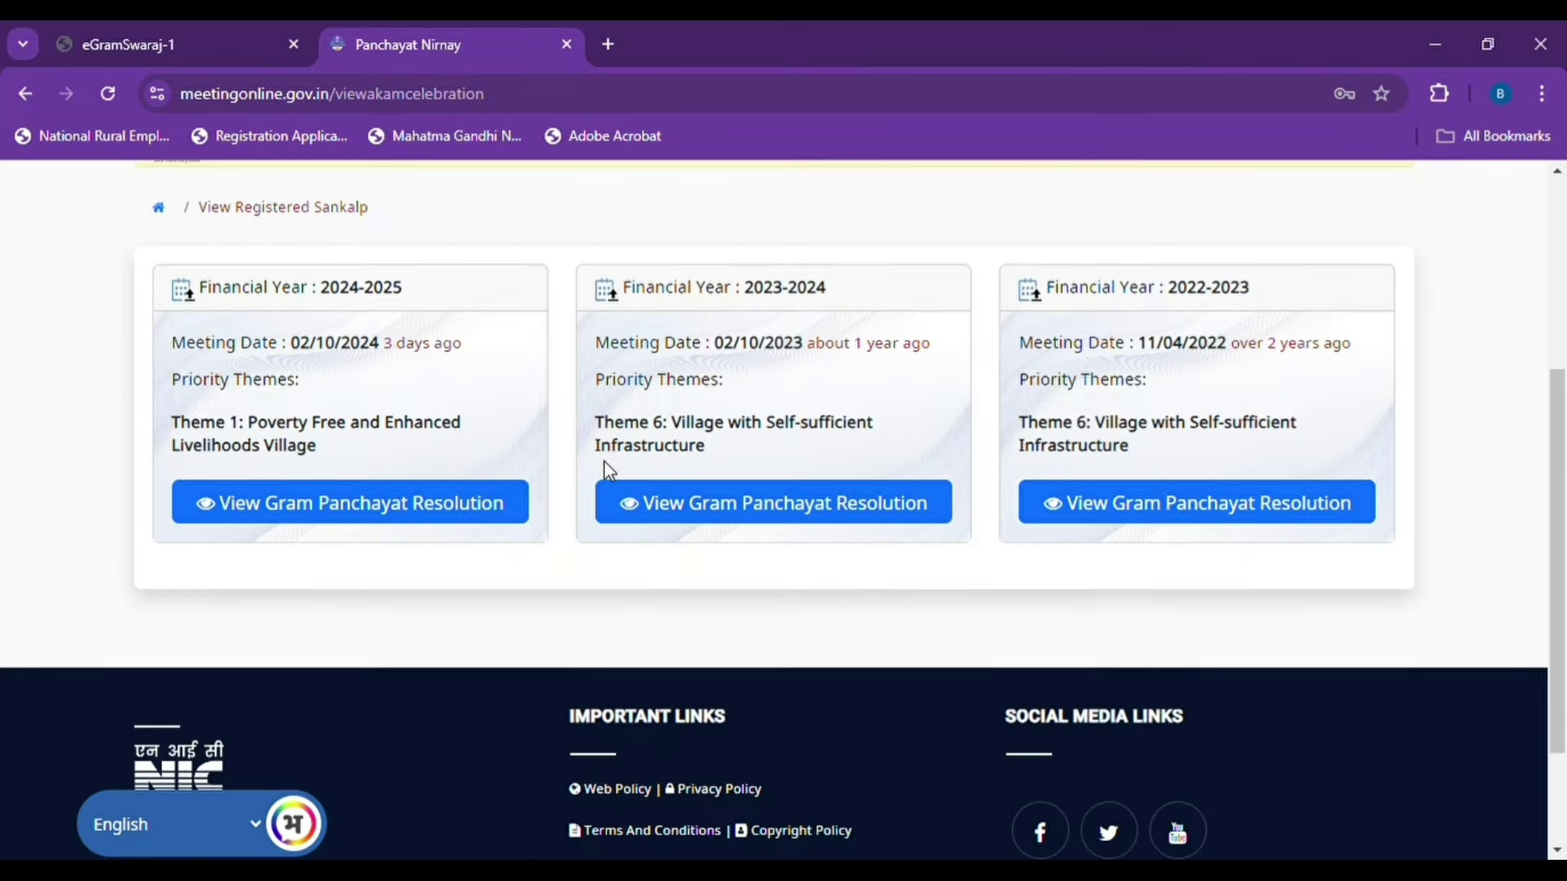
{"action": "scroll", "coordinate": [334, 448], "scroll_direction": "up", "scroll_amount": 3}
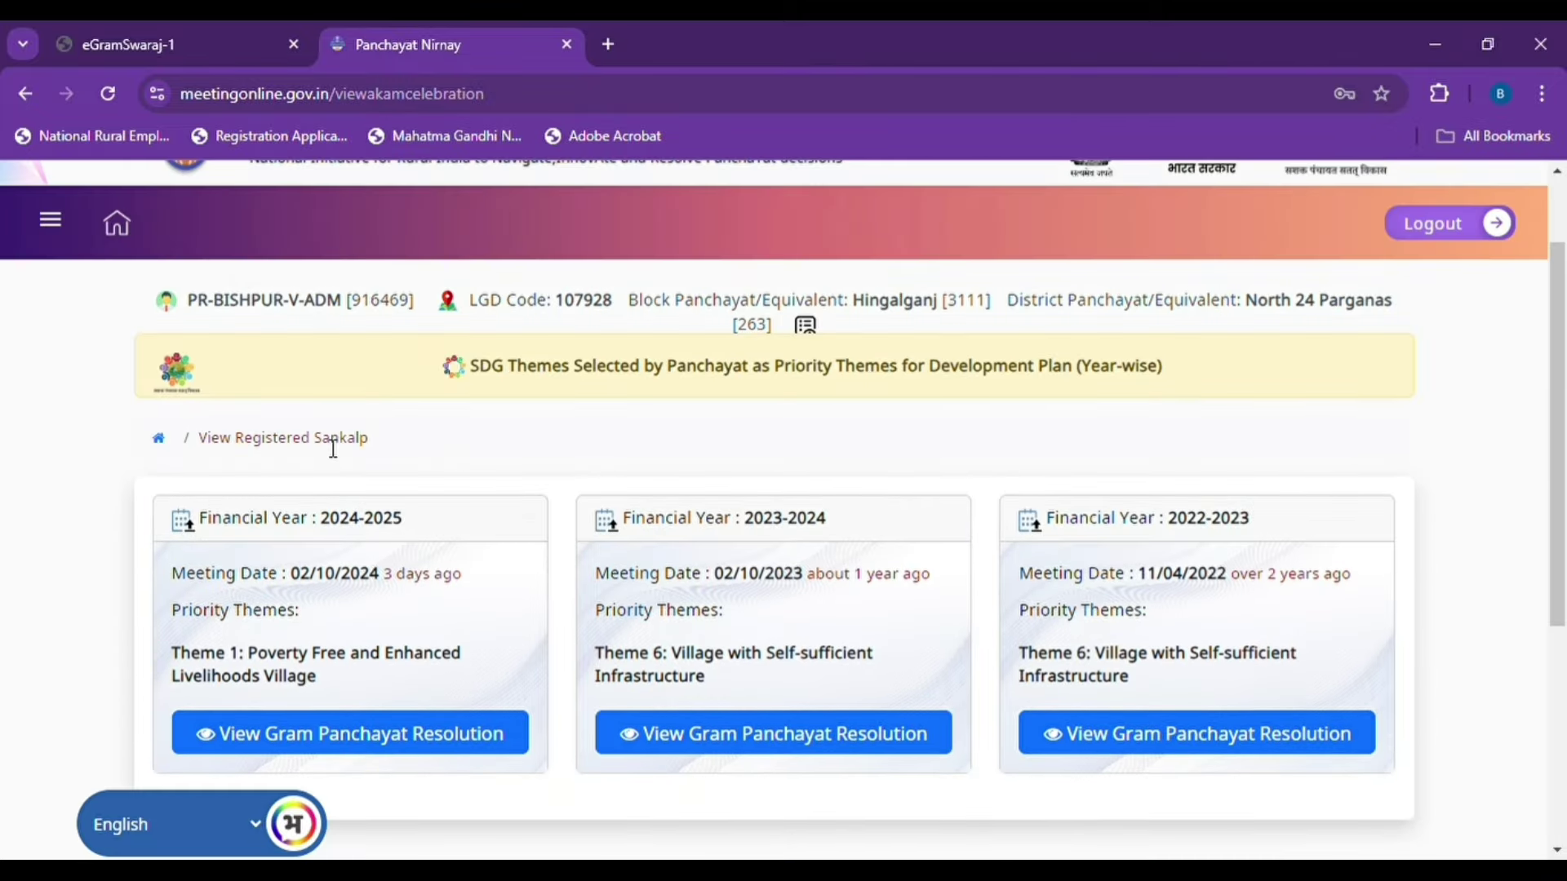
Step: Return to the dashboard and view the SDG themes selected by the Gram Panchayat as priority themes for its development plan
{"action": "left_click", "coordinate": [115, 217]}
{"action": "scroll", "coordinate": [604, 412], "scroll_direction": "down", "scroll_amount": 4}
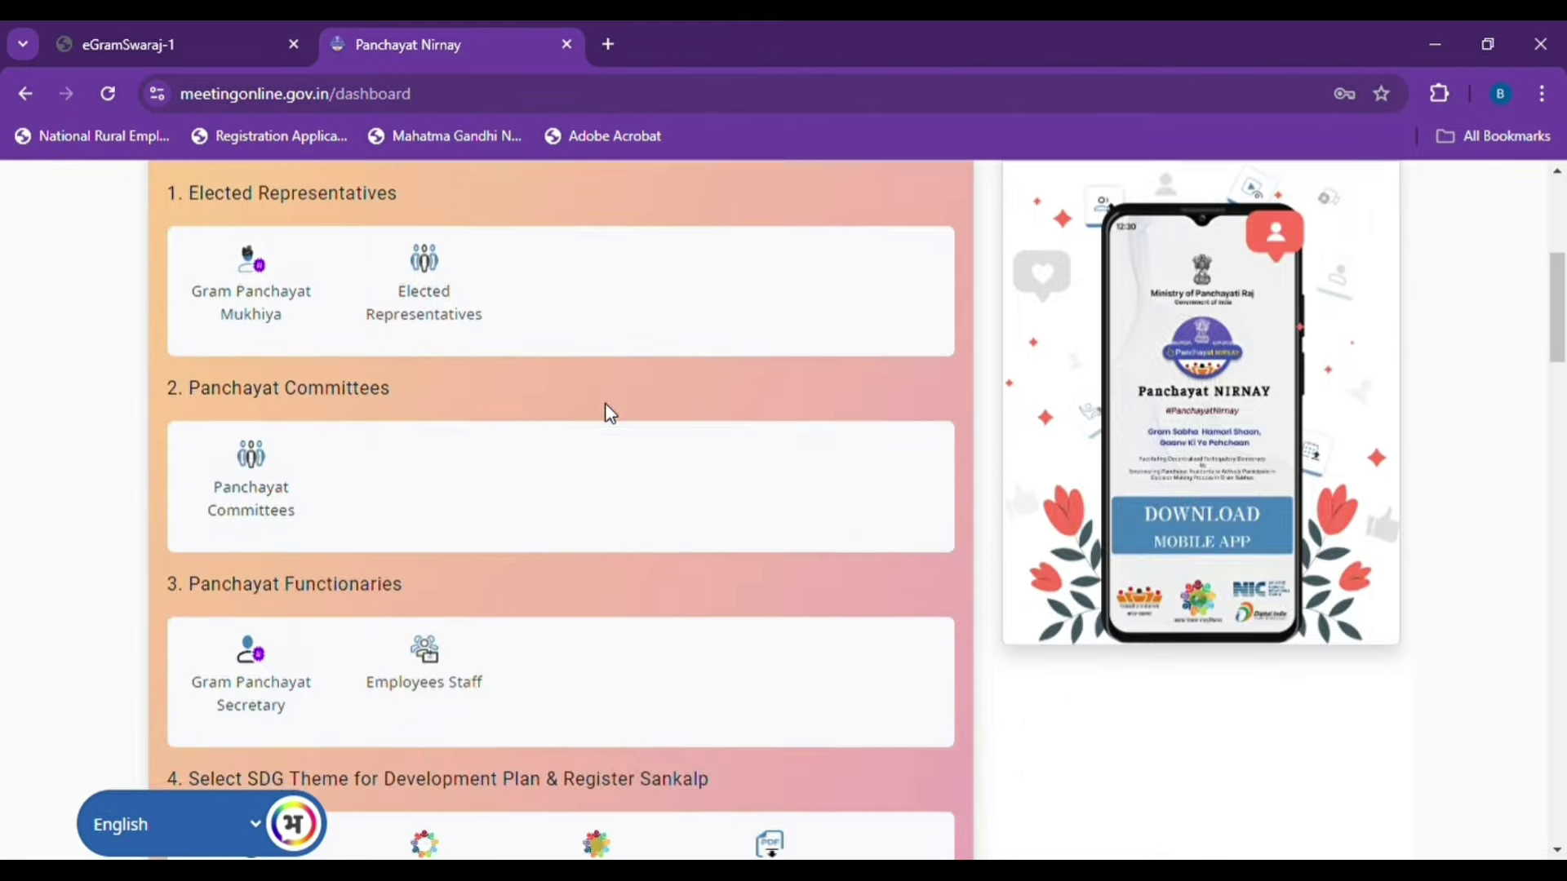
{"action": "scroll", "coordinate": [610, 413], "scroll_direction": "down", "scroll_amount": 5}
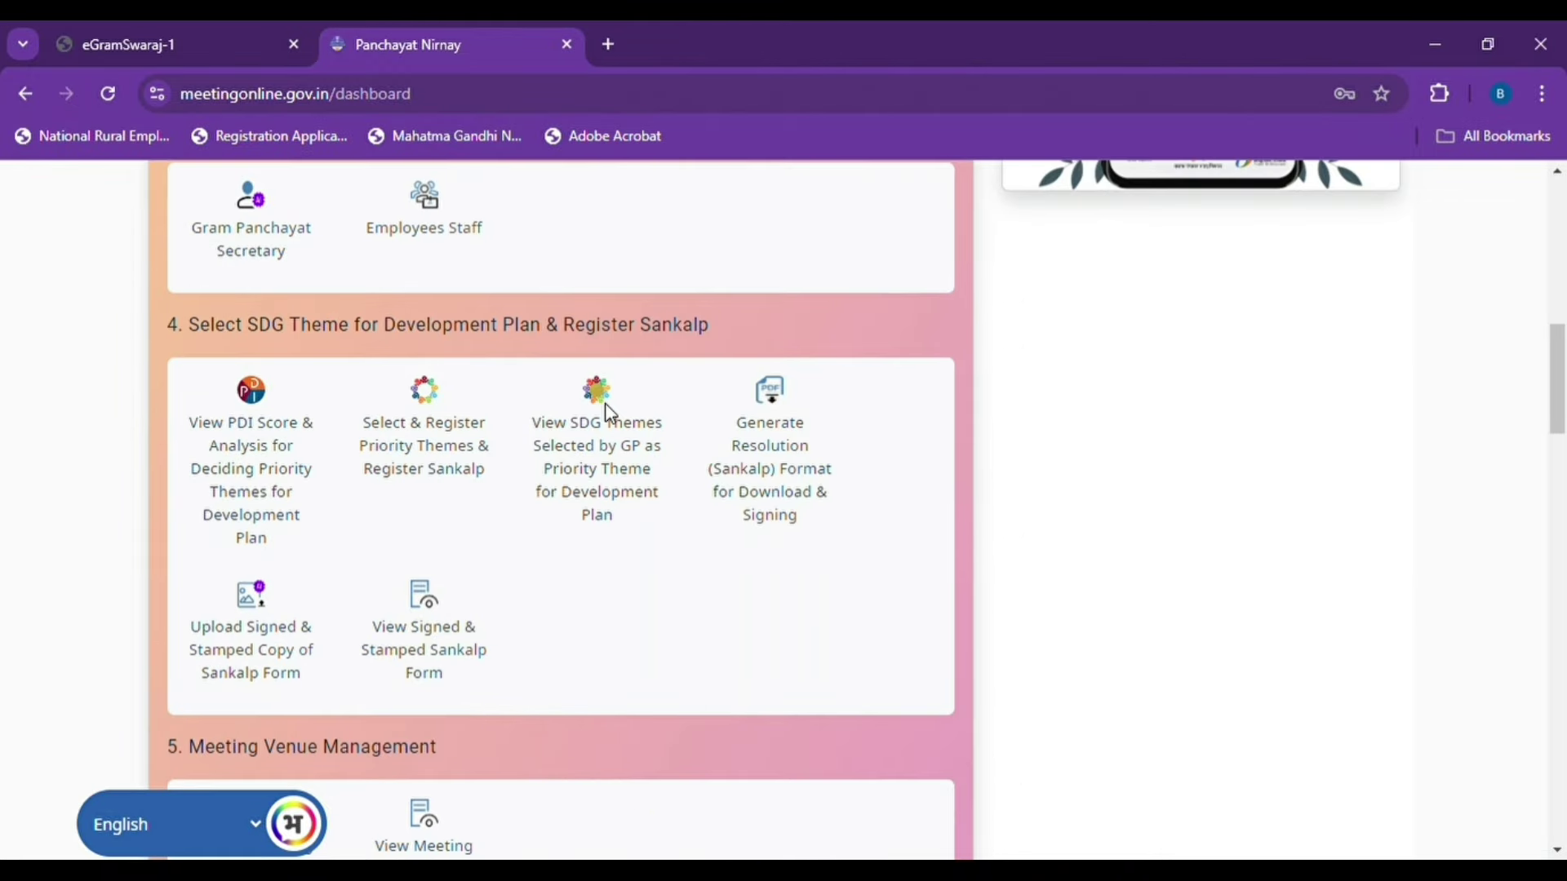
{"action": "left_click", "coordinate": [628, 454]}
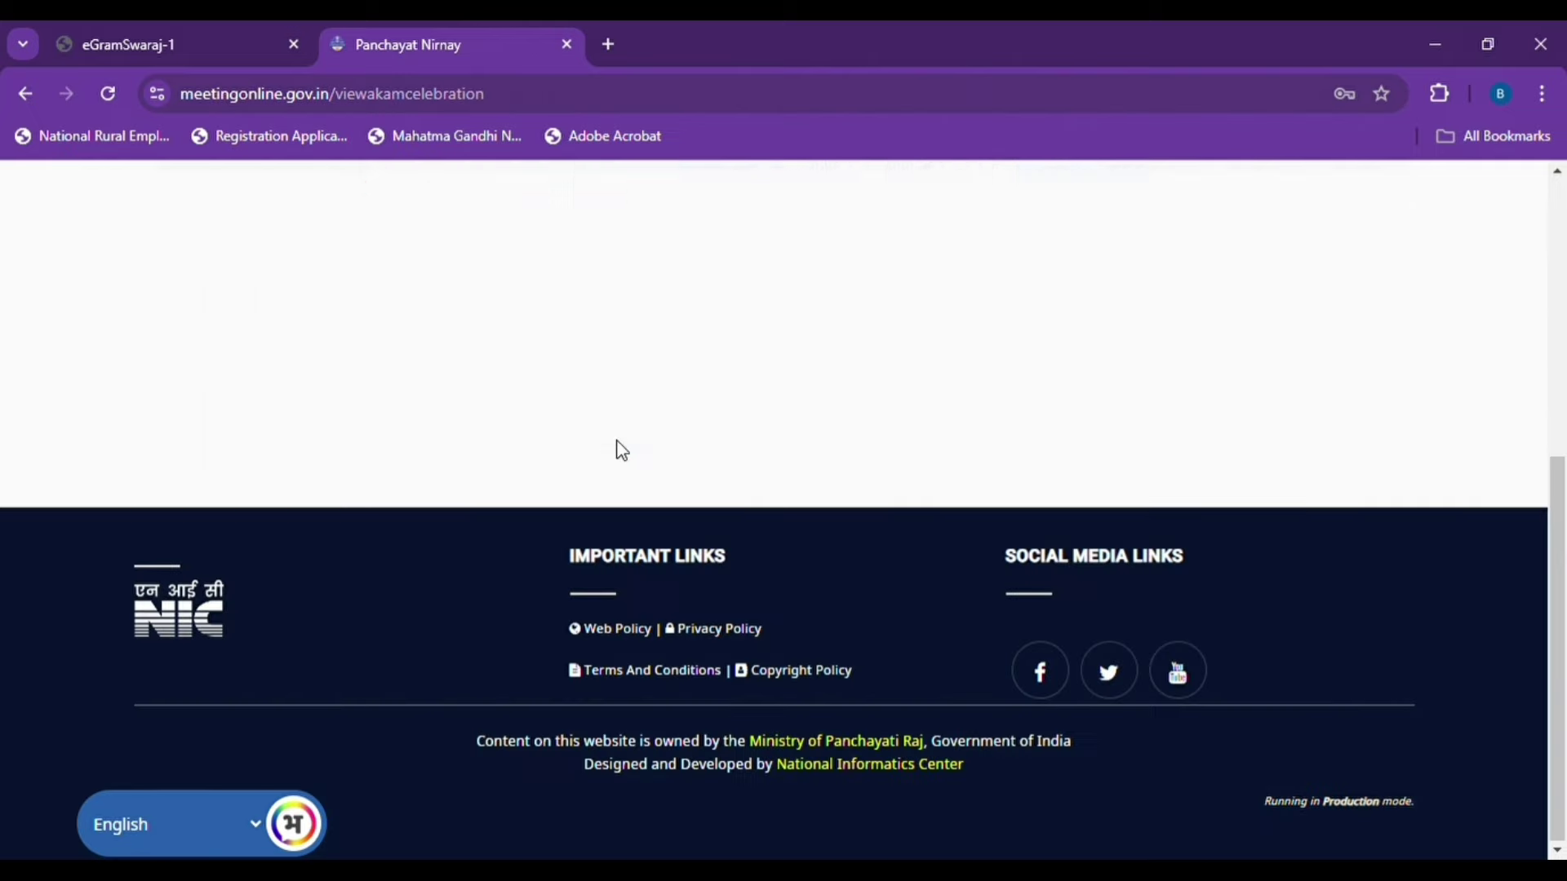
{"action": "scroll", "coordinate": [537, 481], "scroll_direction": "up", "scroll_amount": 3}
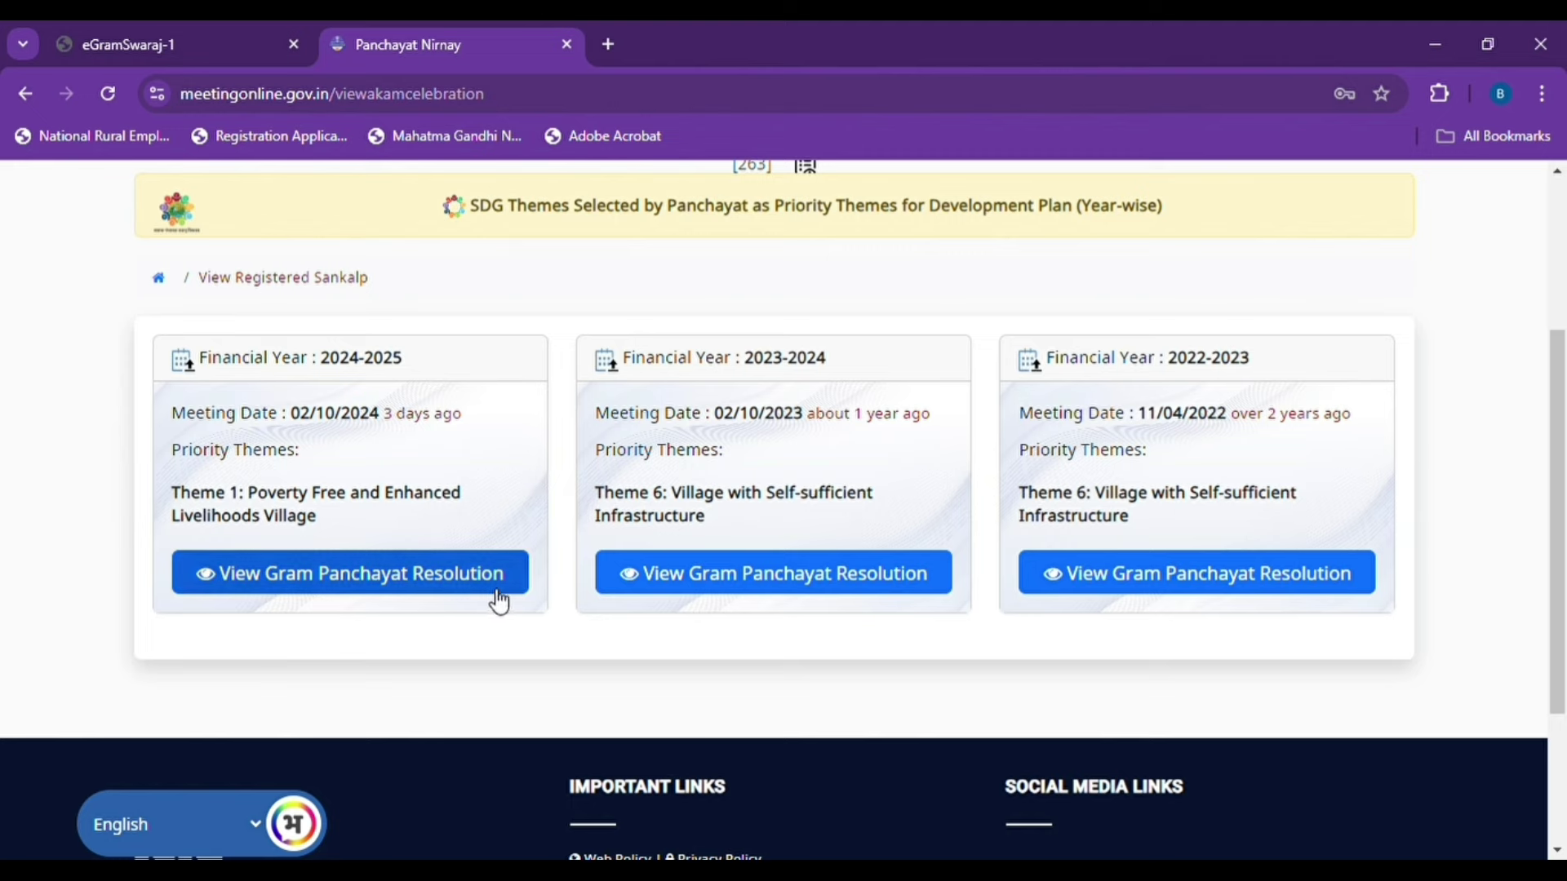
Step: Generate the GP Priority Theme Resolution (Sankalp) format for financial year 2024-2025 in English
{"action": "left_click", "coordinate": [158, 278]}
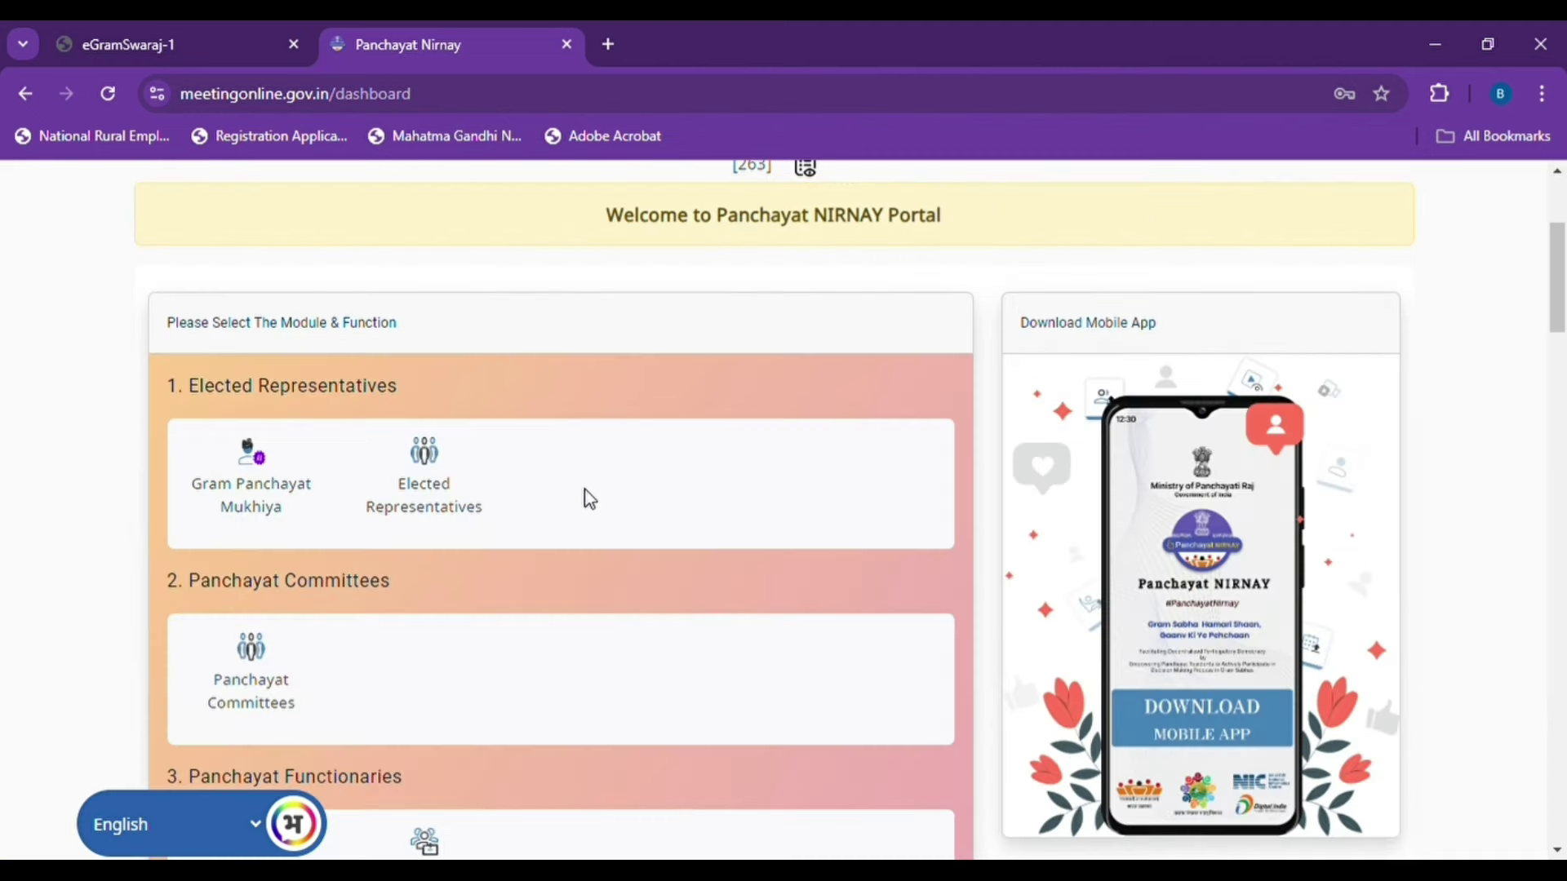
{"action": "scroll", "coordinate": [595, 501], "scroll_direction": "down", "scroll_amount": 8}
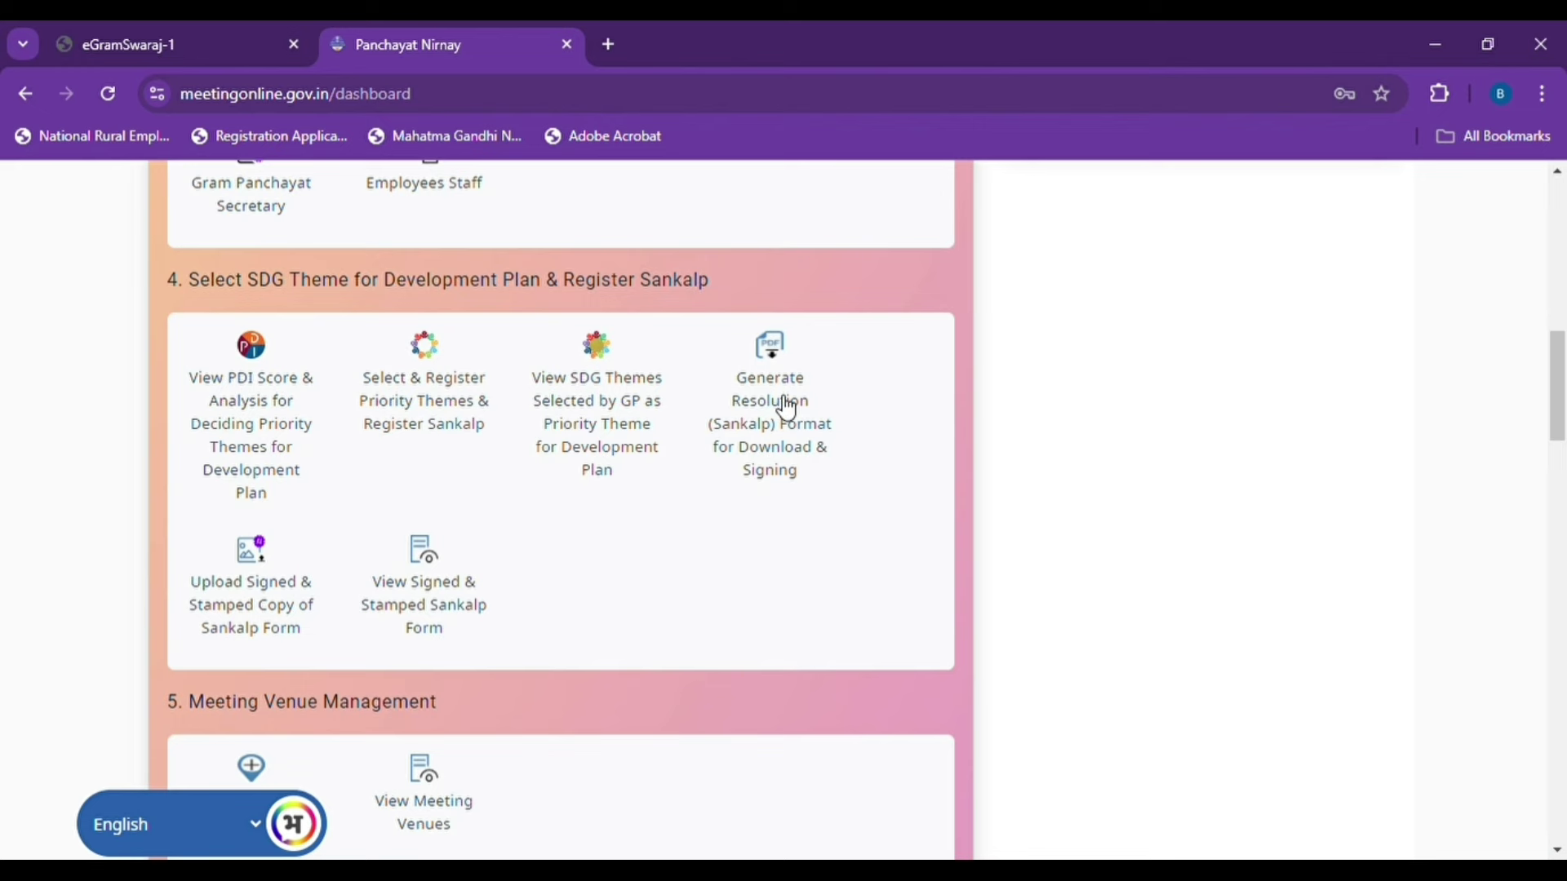
{"action": "left_click", "coordinate": [788, 458]}
{"action": "scroll", "coordinate": [661, 450], "scroll_direction": "up", "scroll_amount": 3}
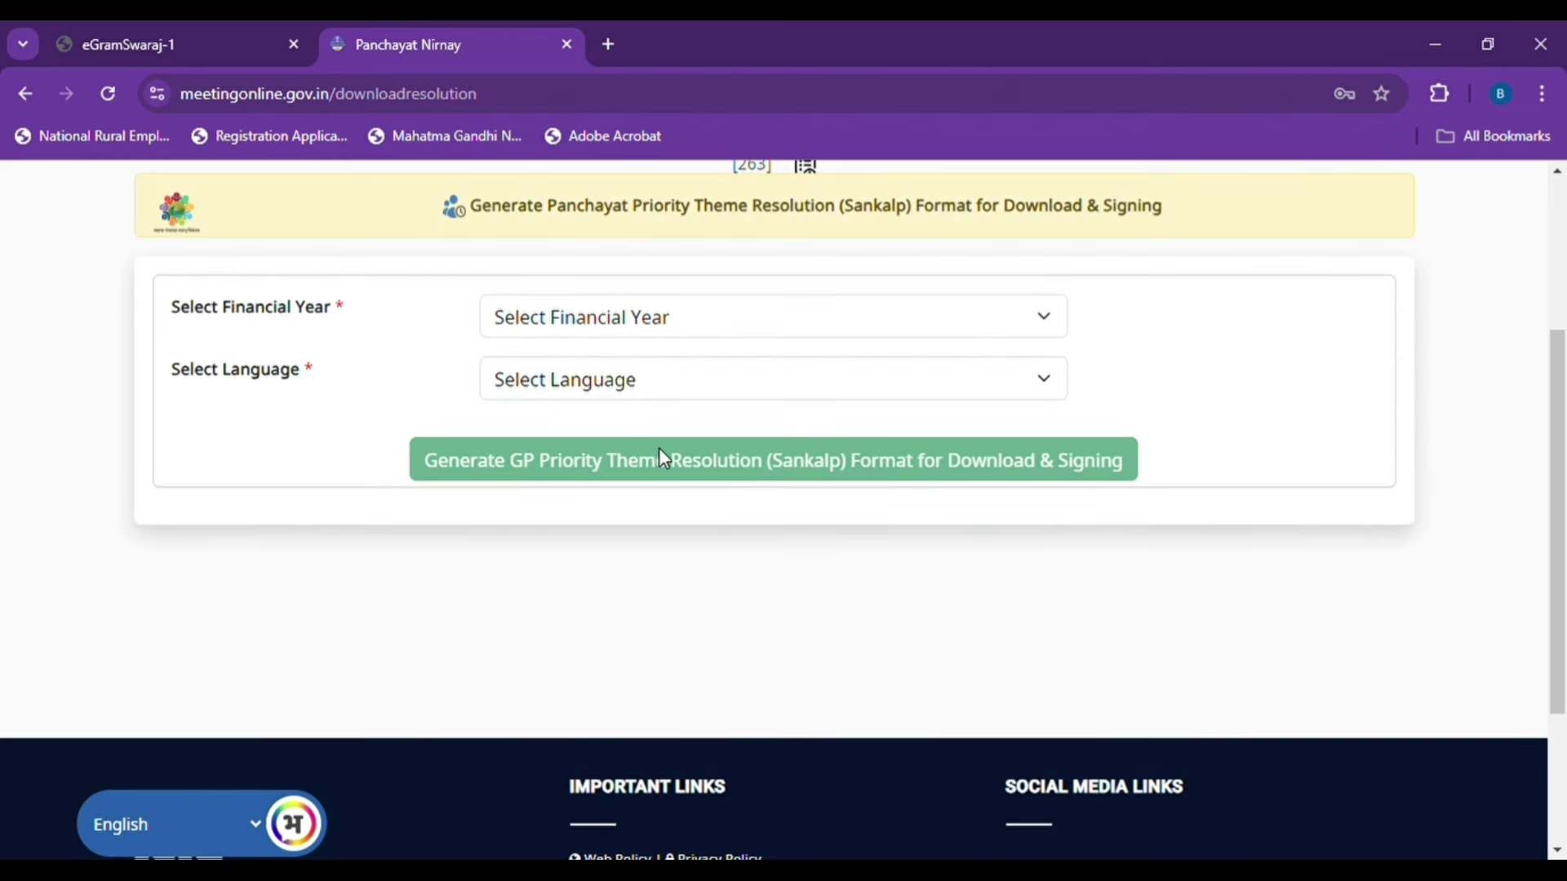
{"action": "left_click", "coordinate": [529, 335]}
{"action": "left_click", "coordinate": [541, 391]}
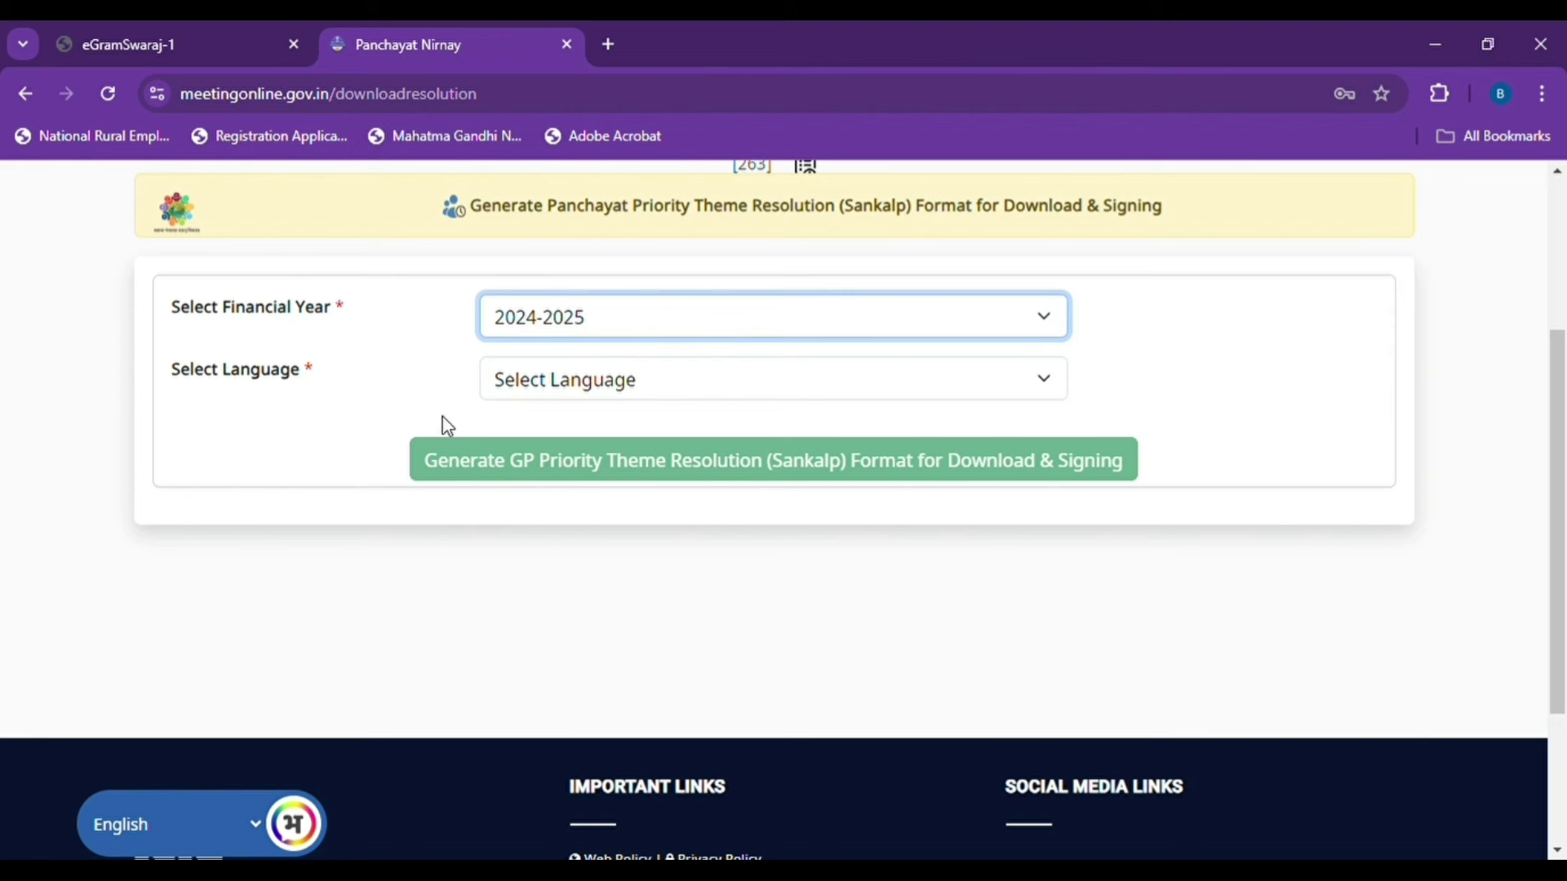
{"action": "left_click", "coordinate": [625, 394]}
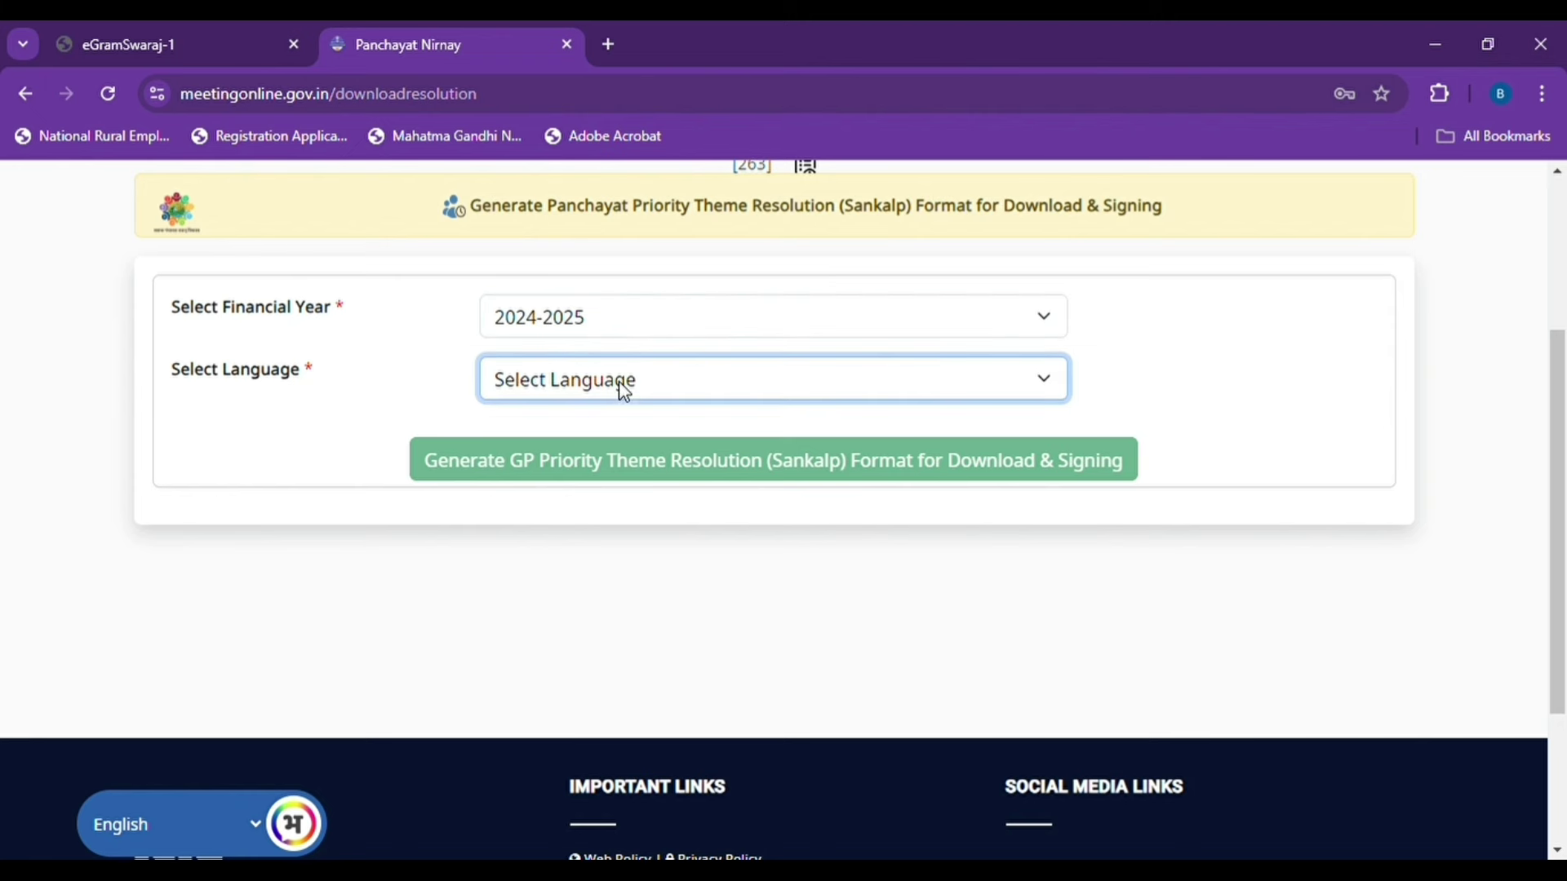
{"action": "left_click", "coordinate": [578, 462]}
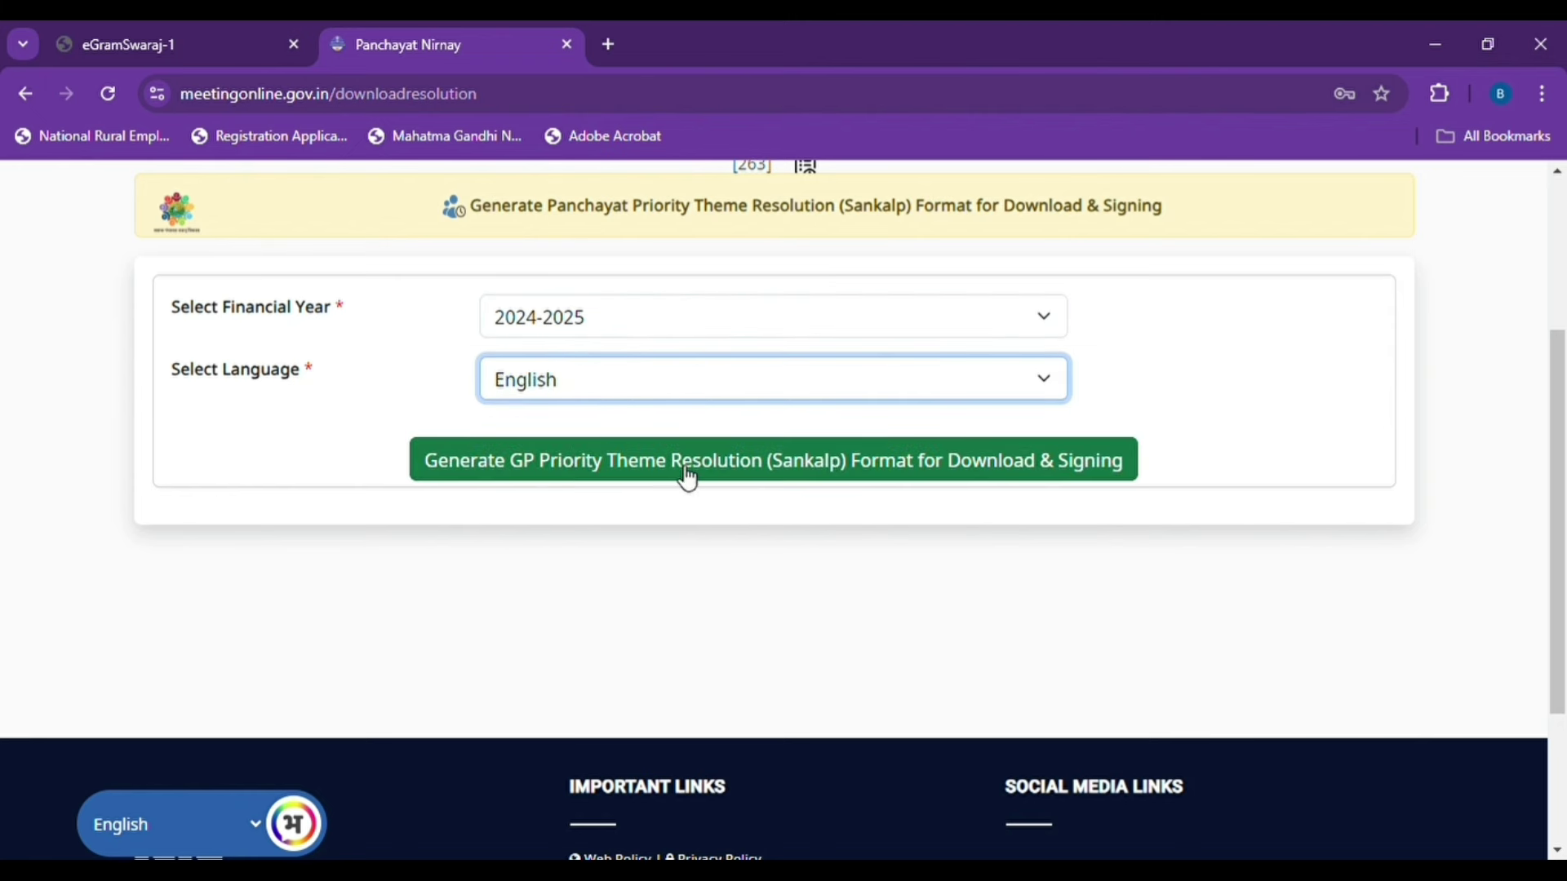
{"action": "left_click", "coordinate": [744, 462]}
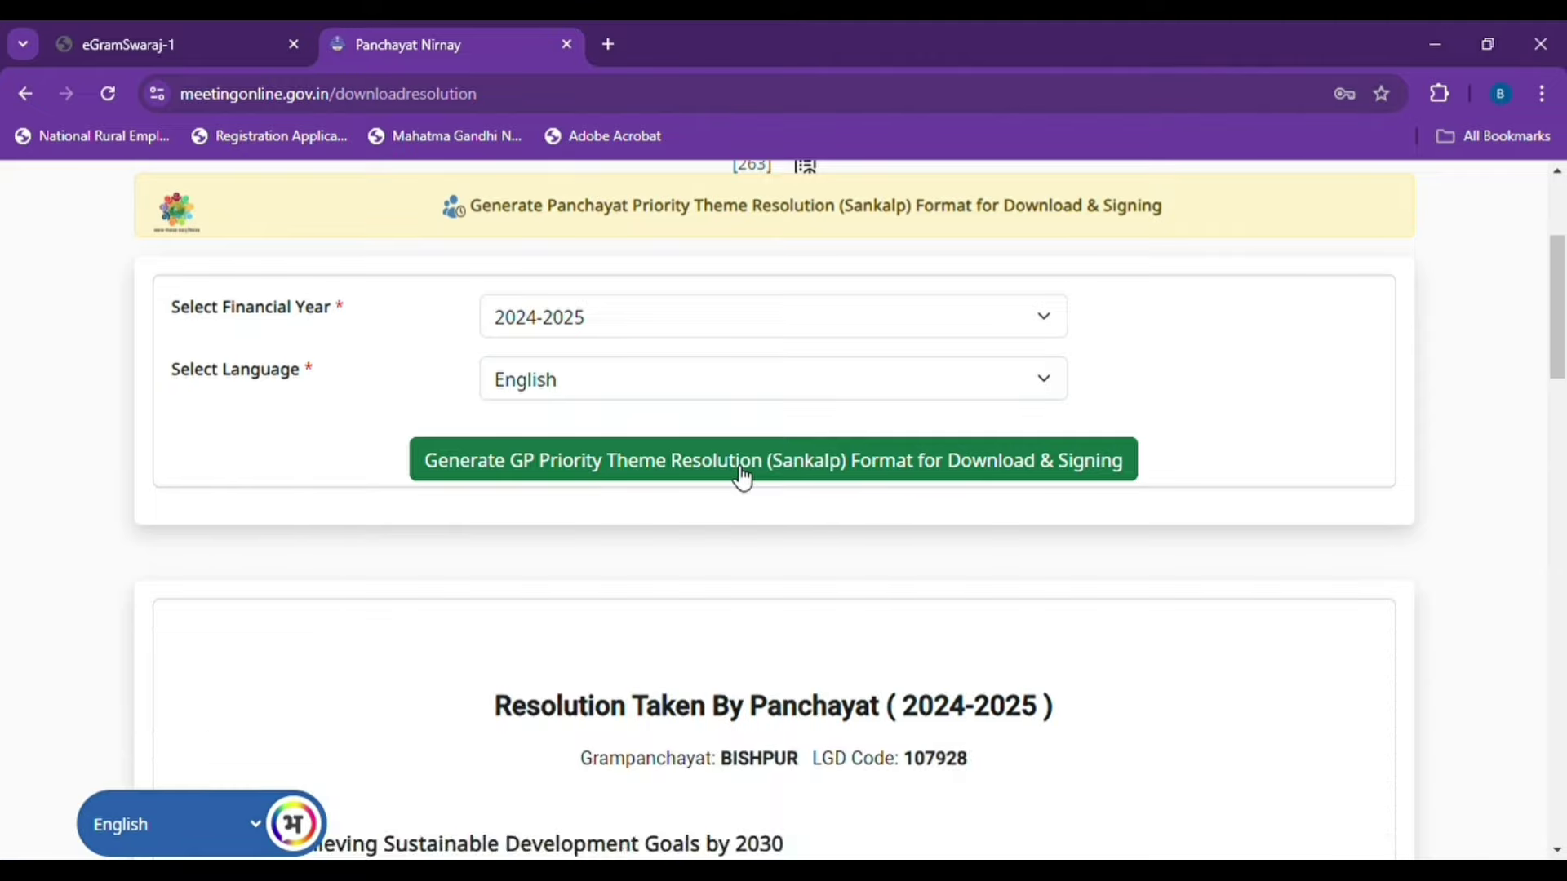
Step: Read through the generated 2024-2025 resolution to its signature block and download it as Resolution.pdf
{"action": "scroll", "coordinate": [744, 480], "scroll_direction": "down", "scroll_amount": 3}
{"action": "scroll", "coordinate": [738, 478], "scroll_direction": "down", "scroll_amount": 3}
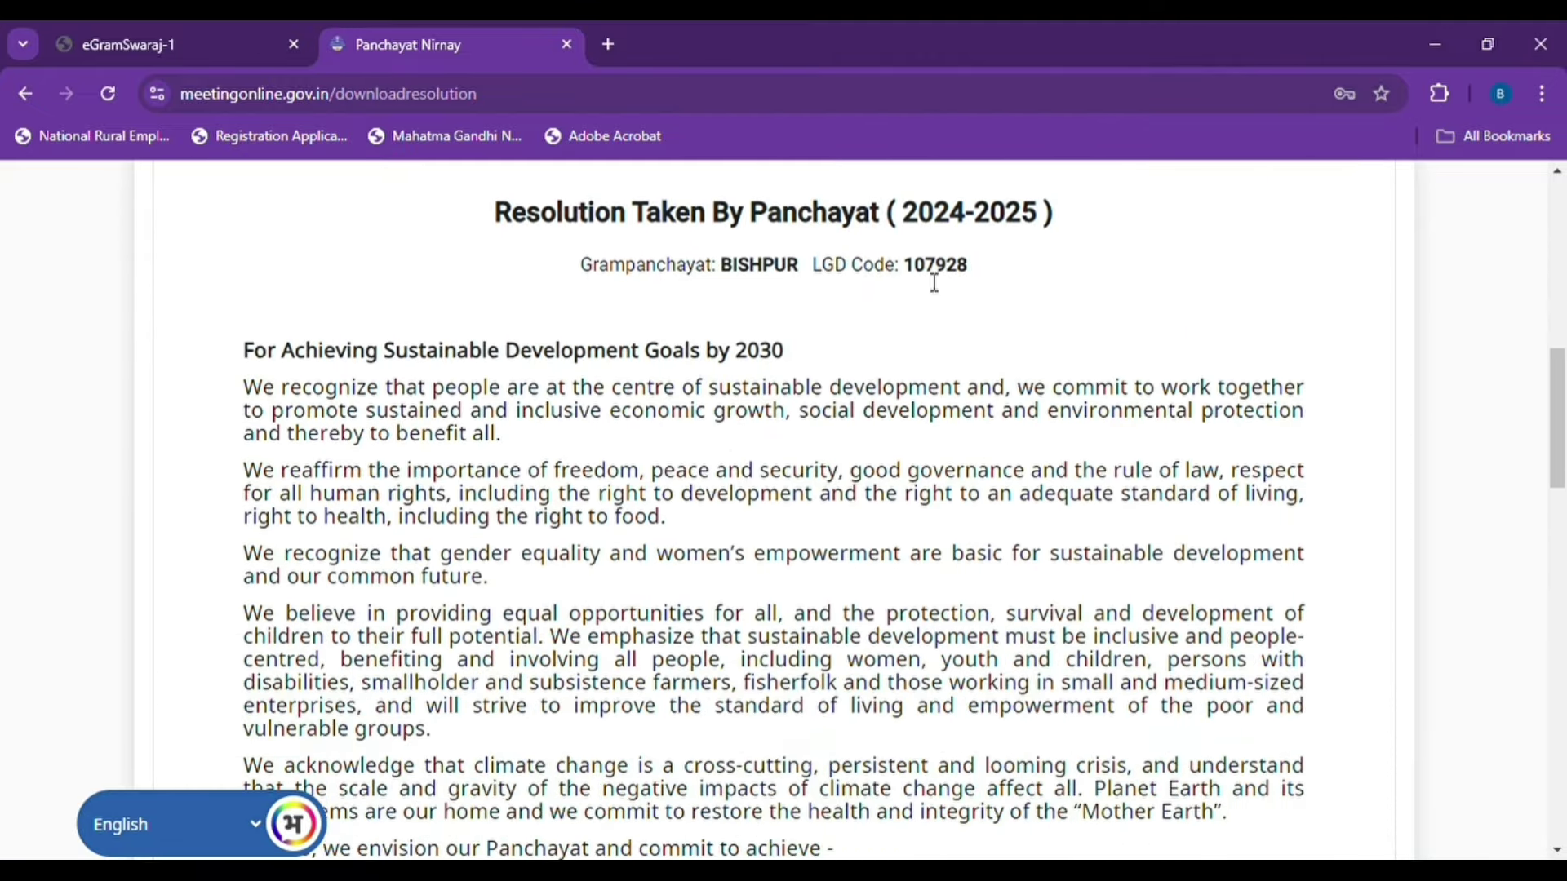
{"action": "scroll", "coordinate": [653, 472], "scroll_direction": "down", "scroll_amount": 5}
{"action": "scroll", "coordinate": [653, 470], "scroll_direction": "down", "scroll_amount": 10}
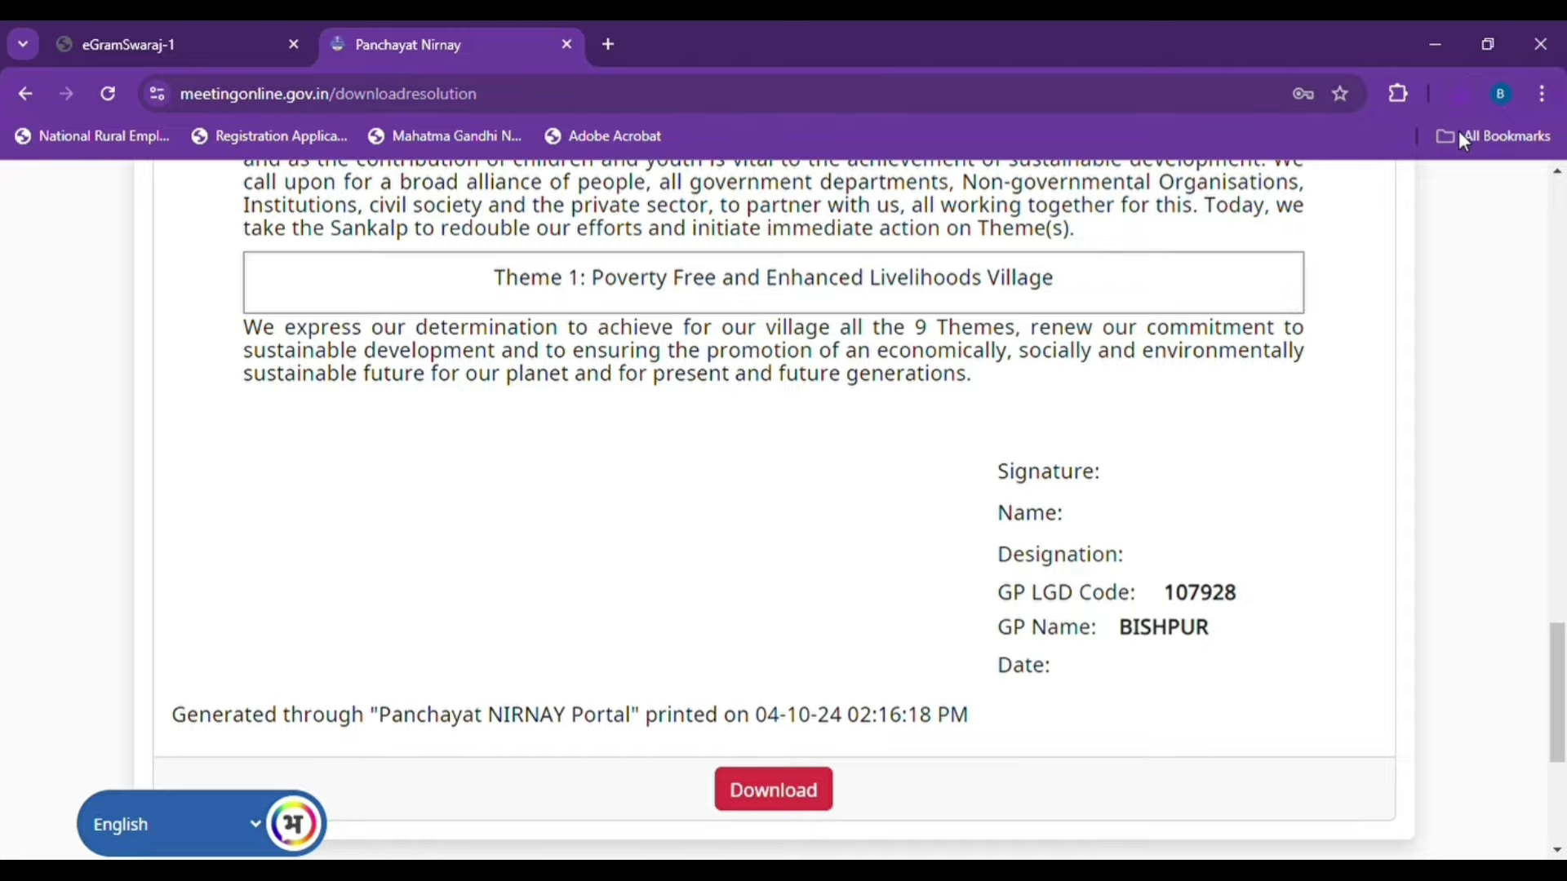
{"action": "scroll", "coordinate": [934, 493], "scroll_direction": "down", "scroll_amount": 3}
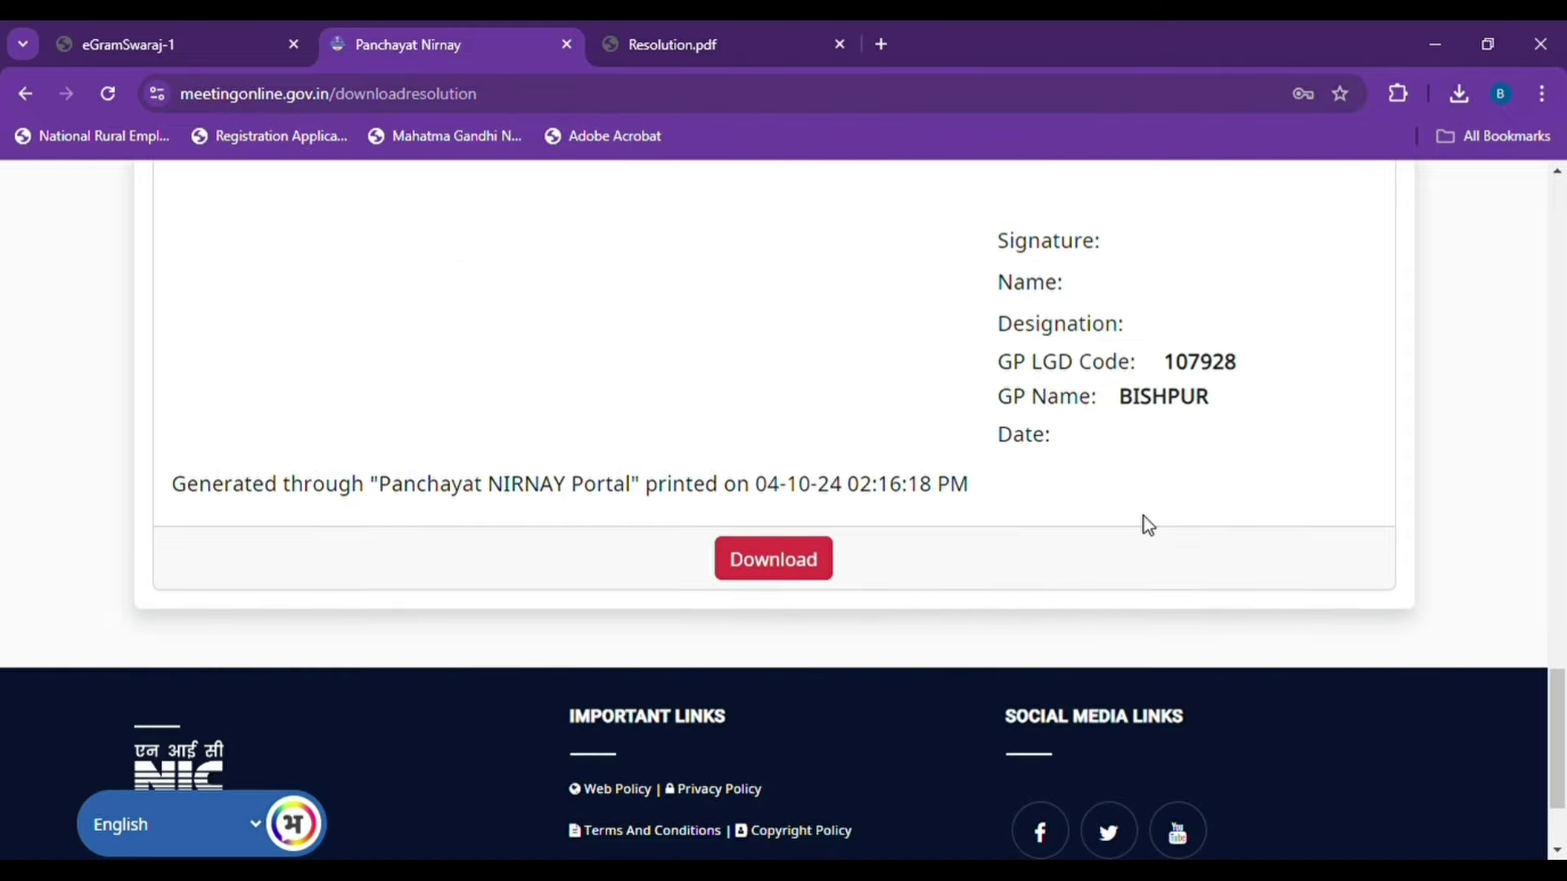
Step: Return to the dashboard and open the form for uploading the signed and stamped Sankalp copy for financial year 2024-2025
{"action": "scroll", "coordinate": [299, 467], "scroll_direction": "up", "scroll_amount": 15}
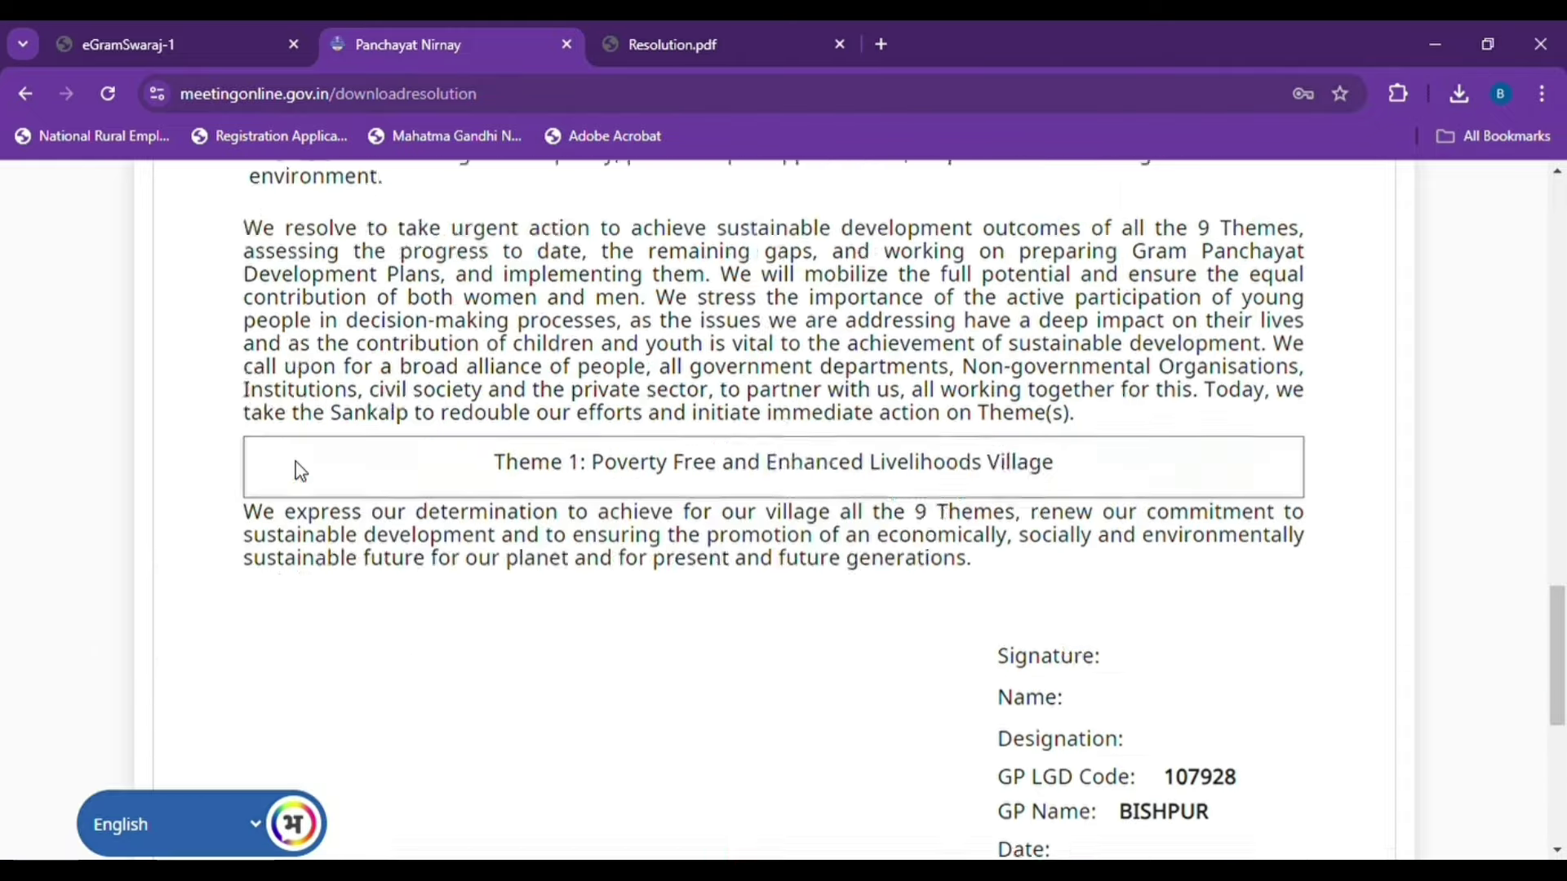
{"action": "scroll", "coordinate": [295, 462], "scroll_direction": "up", "scroll_amount": 4}
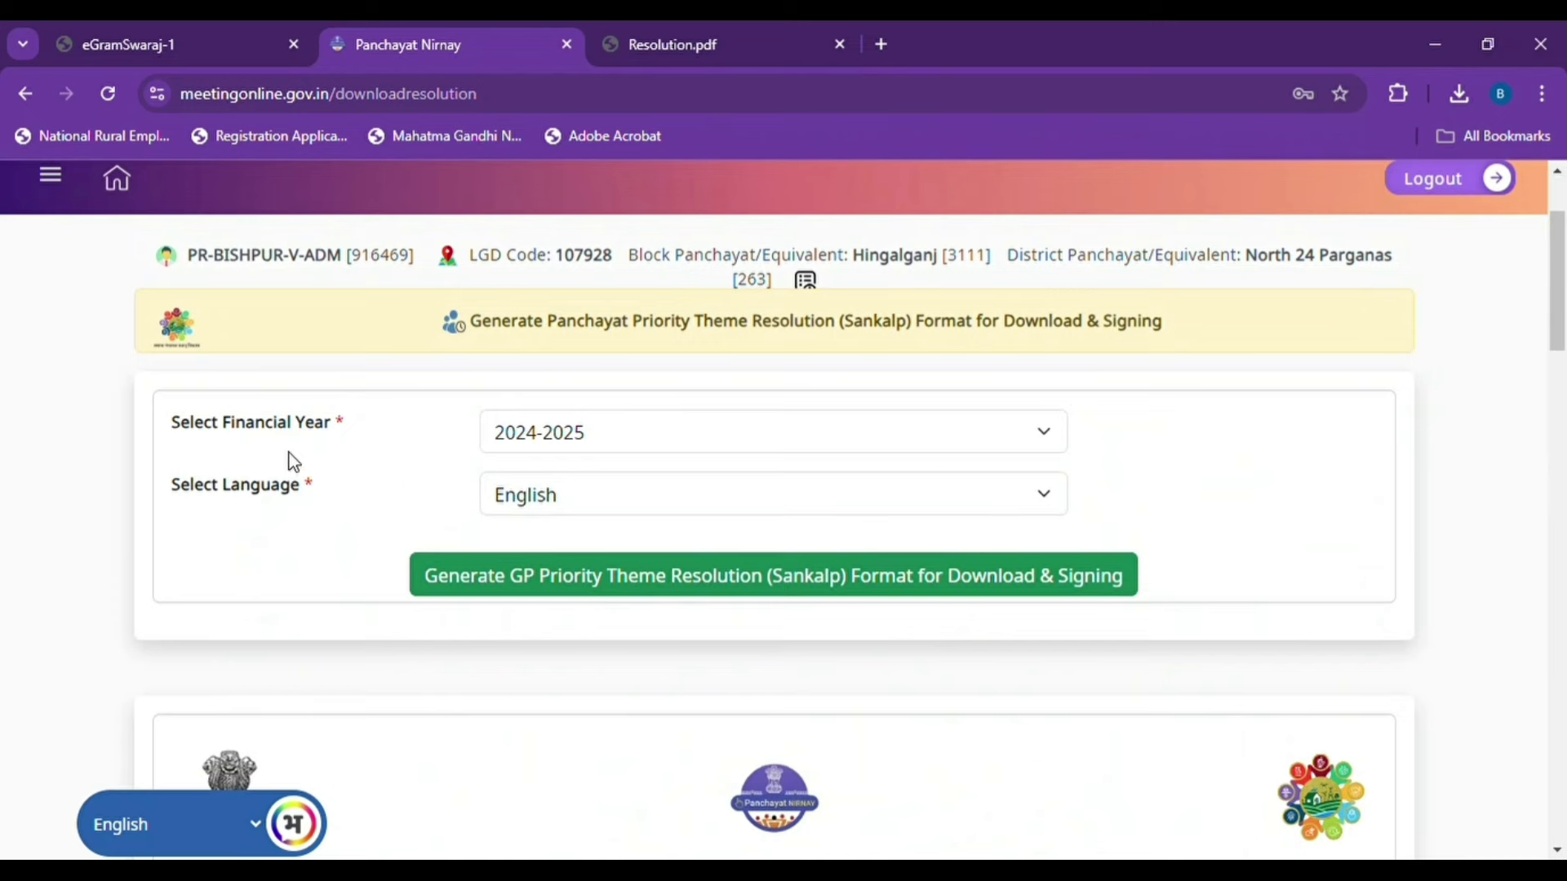
{"action": "scroll", "coordinate": [364, 438], "scroll_direction": "up", "scroll_amount": 2}
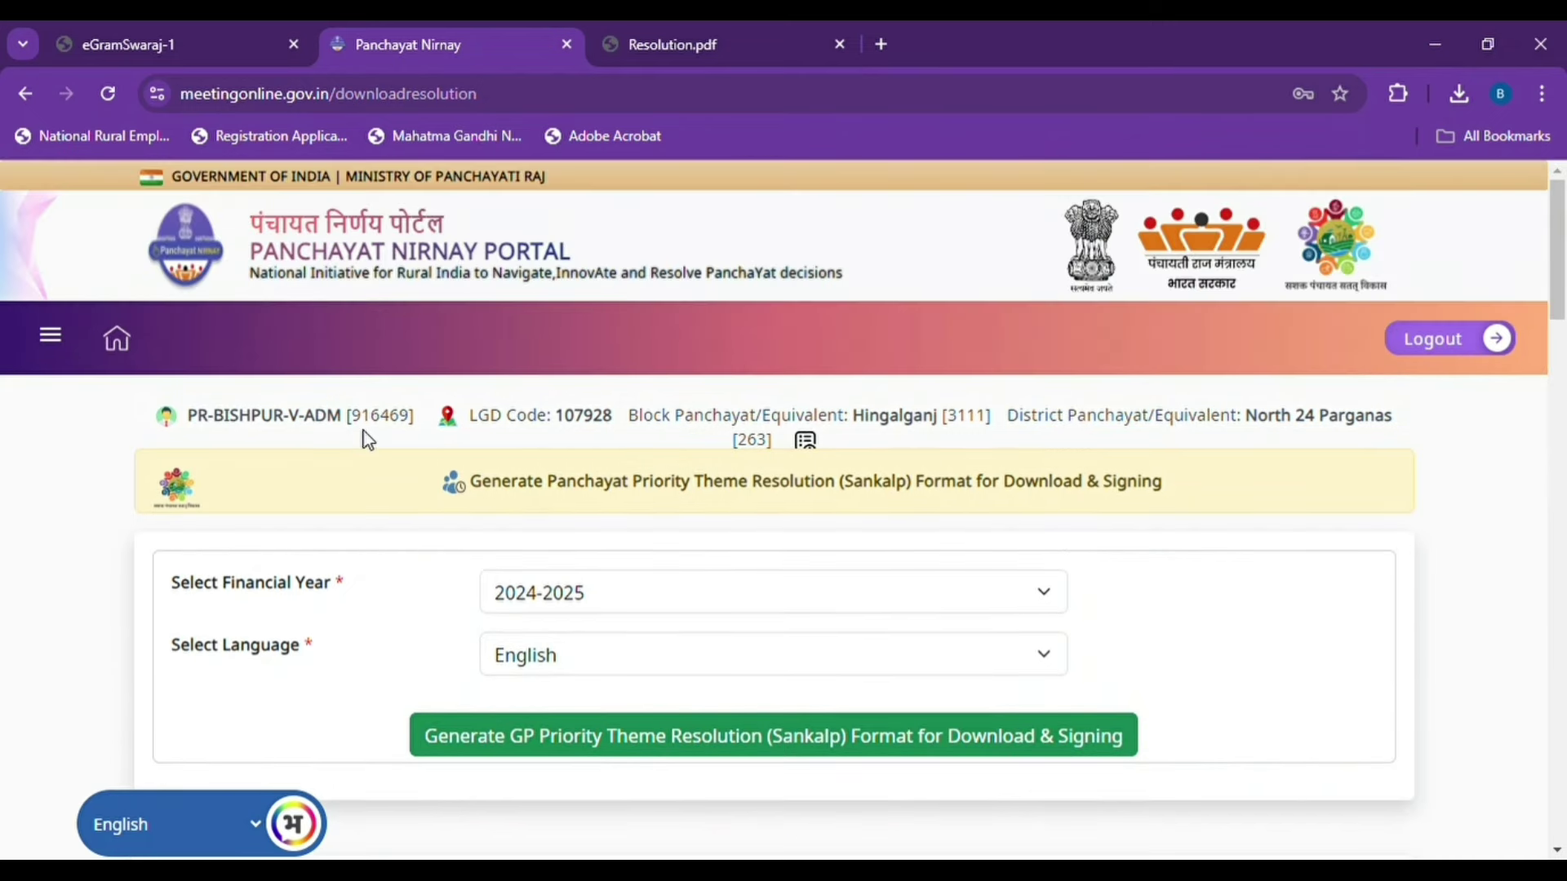
{"action": "left_click", "coordinate": [117, 341]}
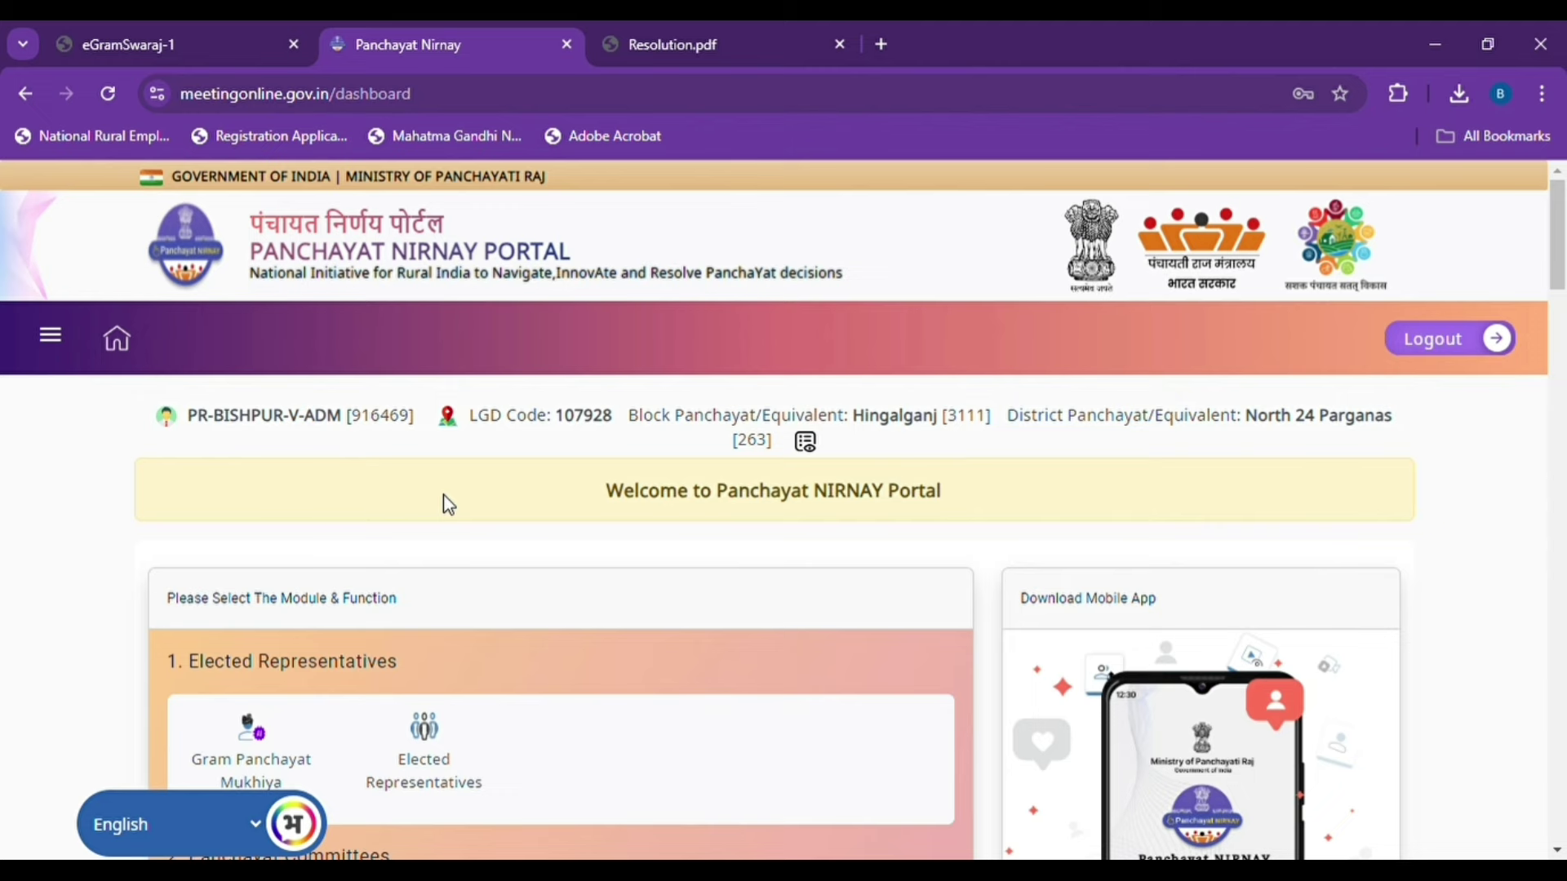
{"action": "scroll", "coordinate": [600, 537], "scroll_direction": "down", "scroll_amount": 10}
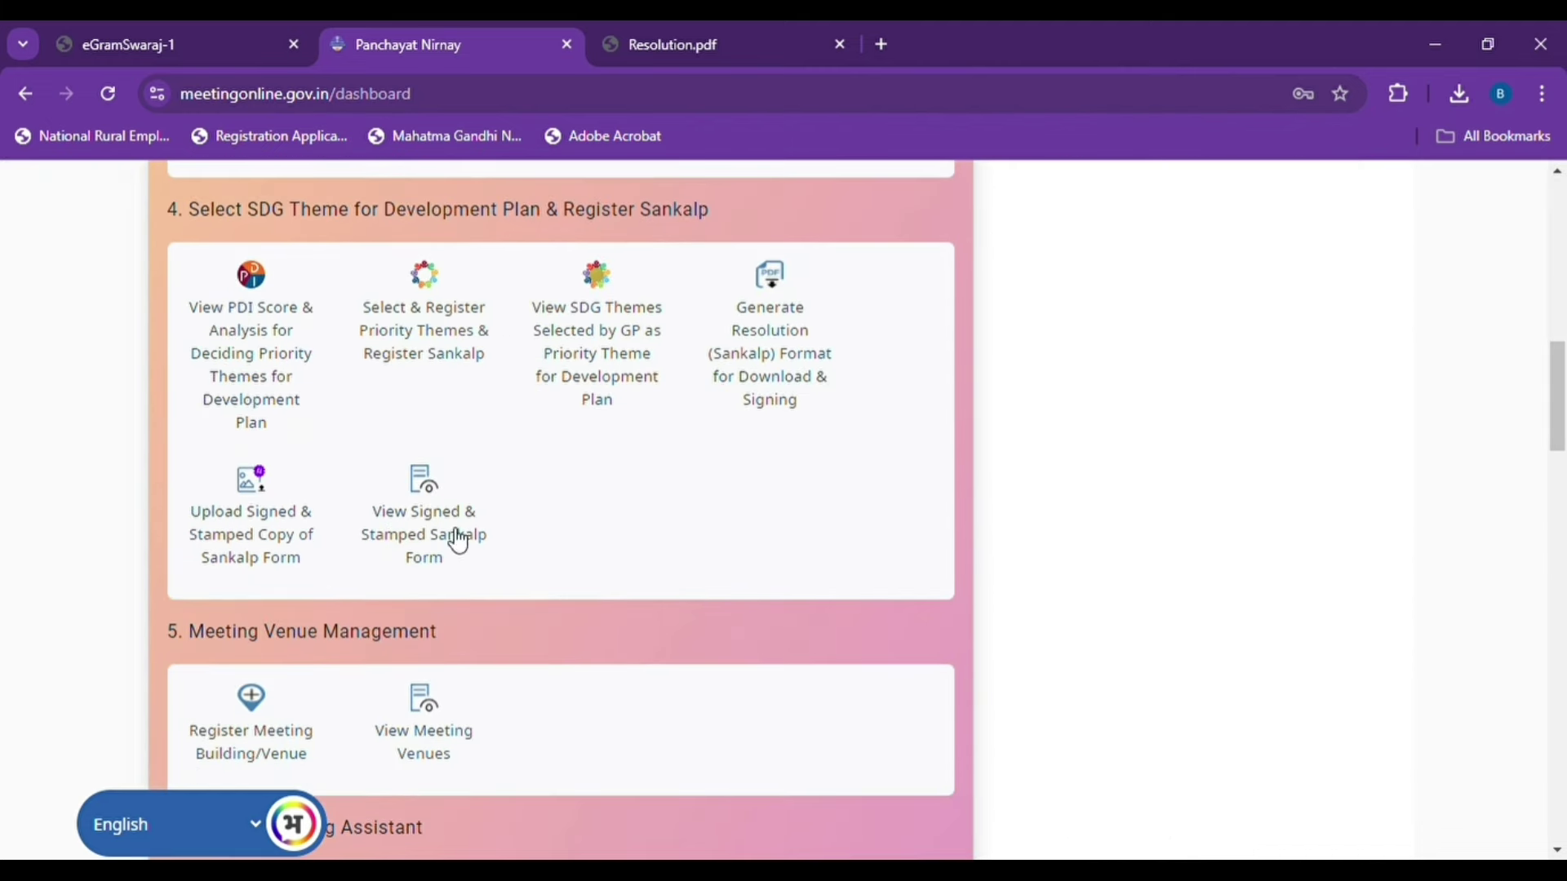
{"action": "left_click", "coordinate": [261, 540]}
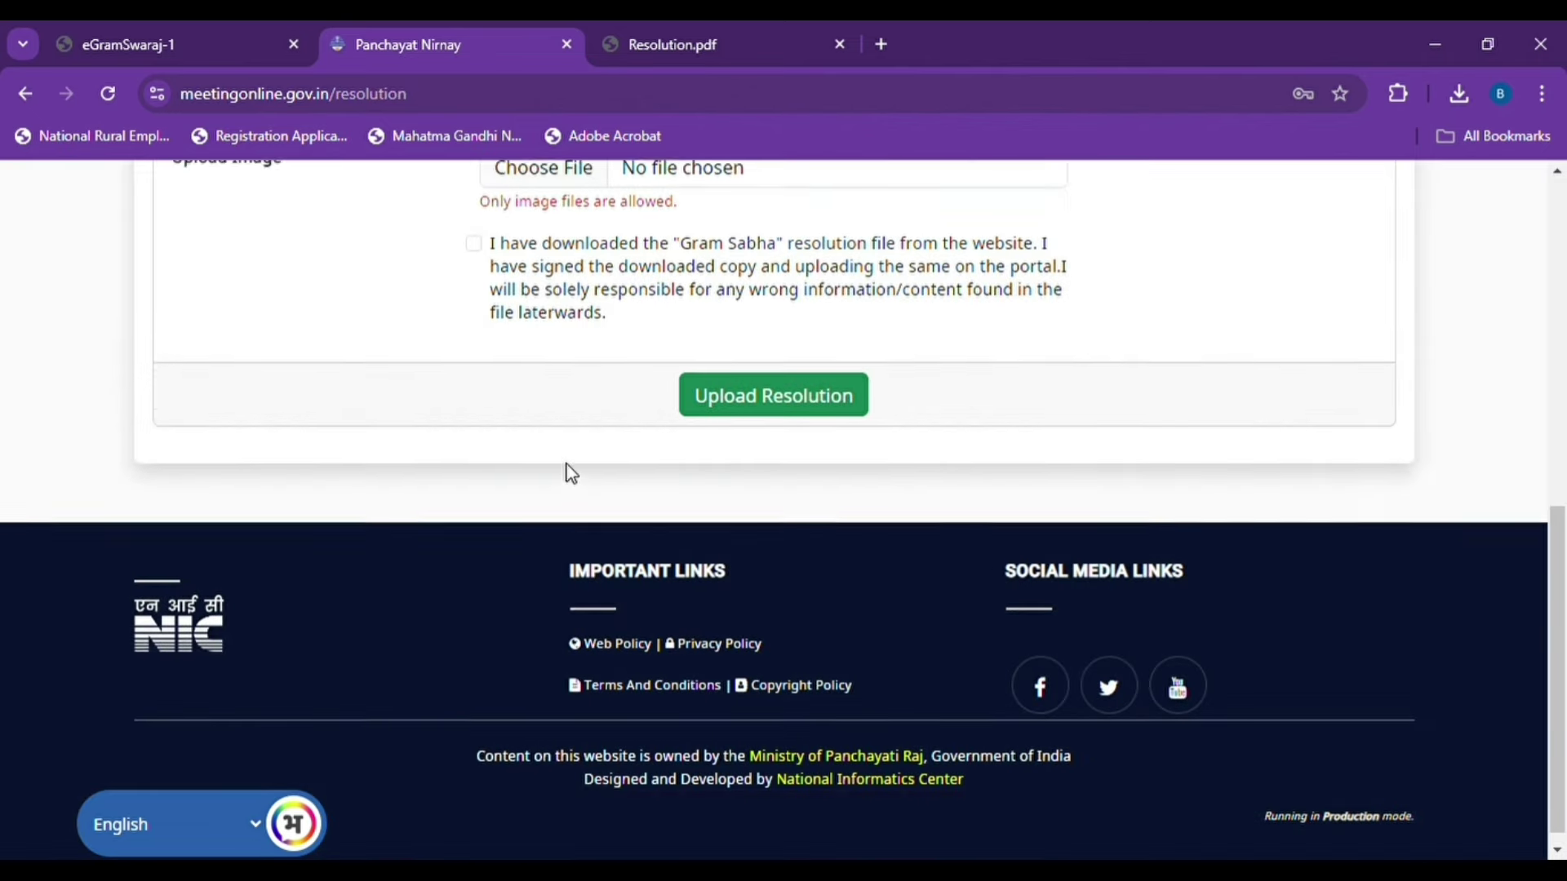
Step: Set the upload form's language to English and accept the declaration about the signed Gram Sabha resolution file
{"action": "scroll", "coordinate": [571, 474], "scroll_direction": "up", "scroll_amount": 3}
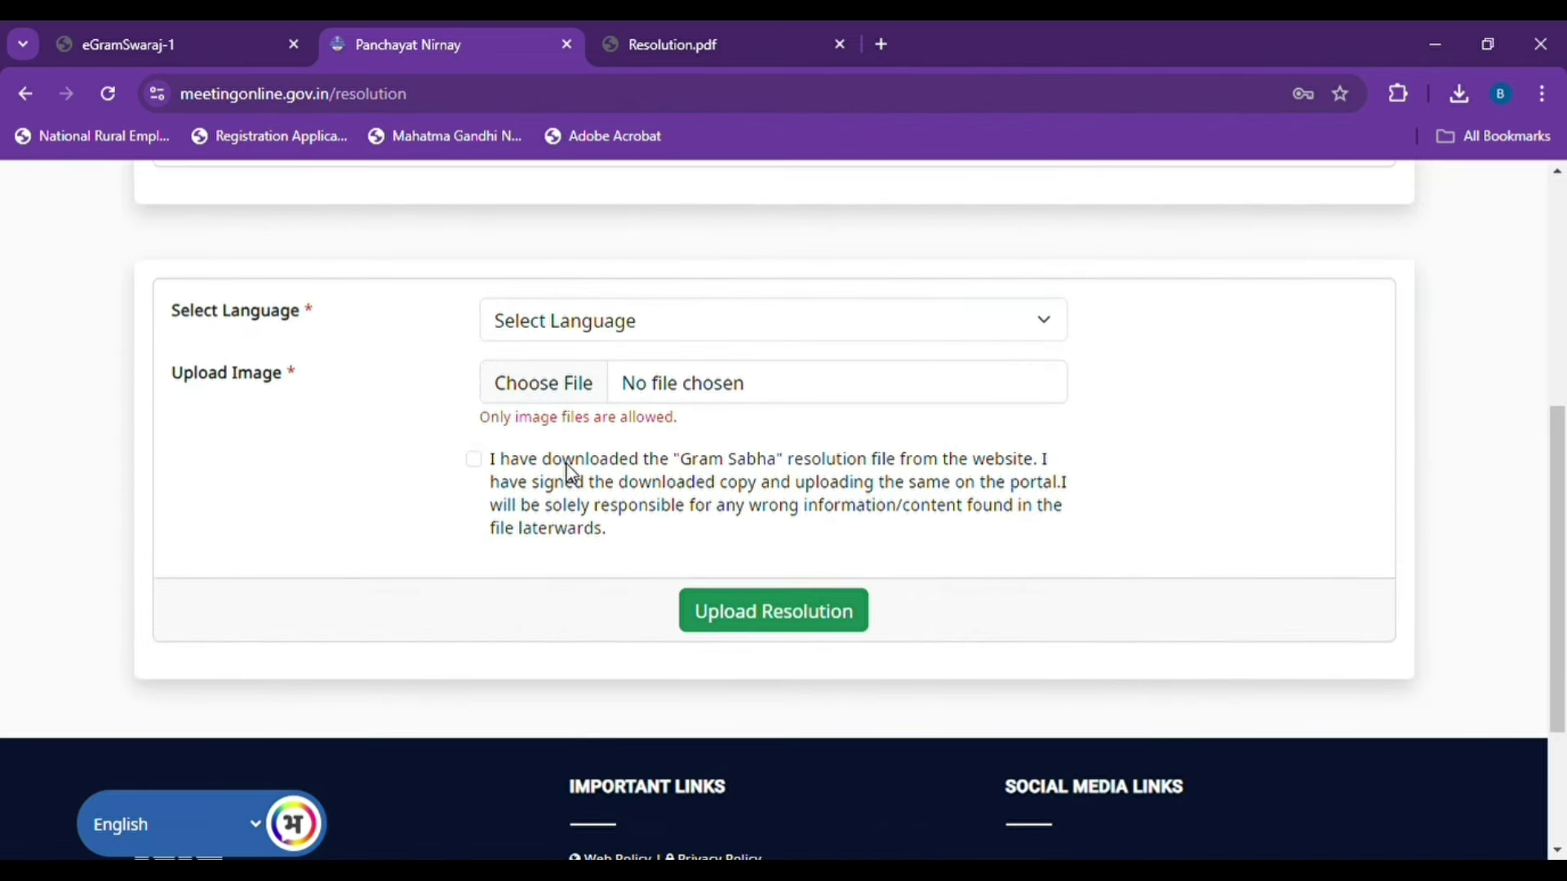
{"action": "left_click", "coordinate": [590, 337]}
{"action": "left_click", "coordinate": [567, 400]}
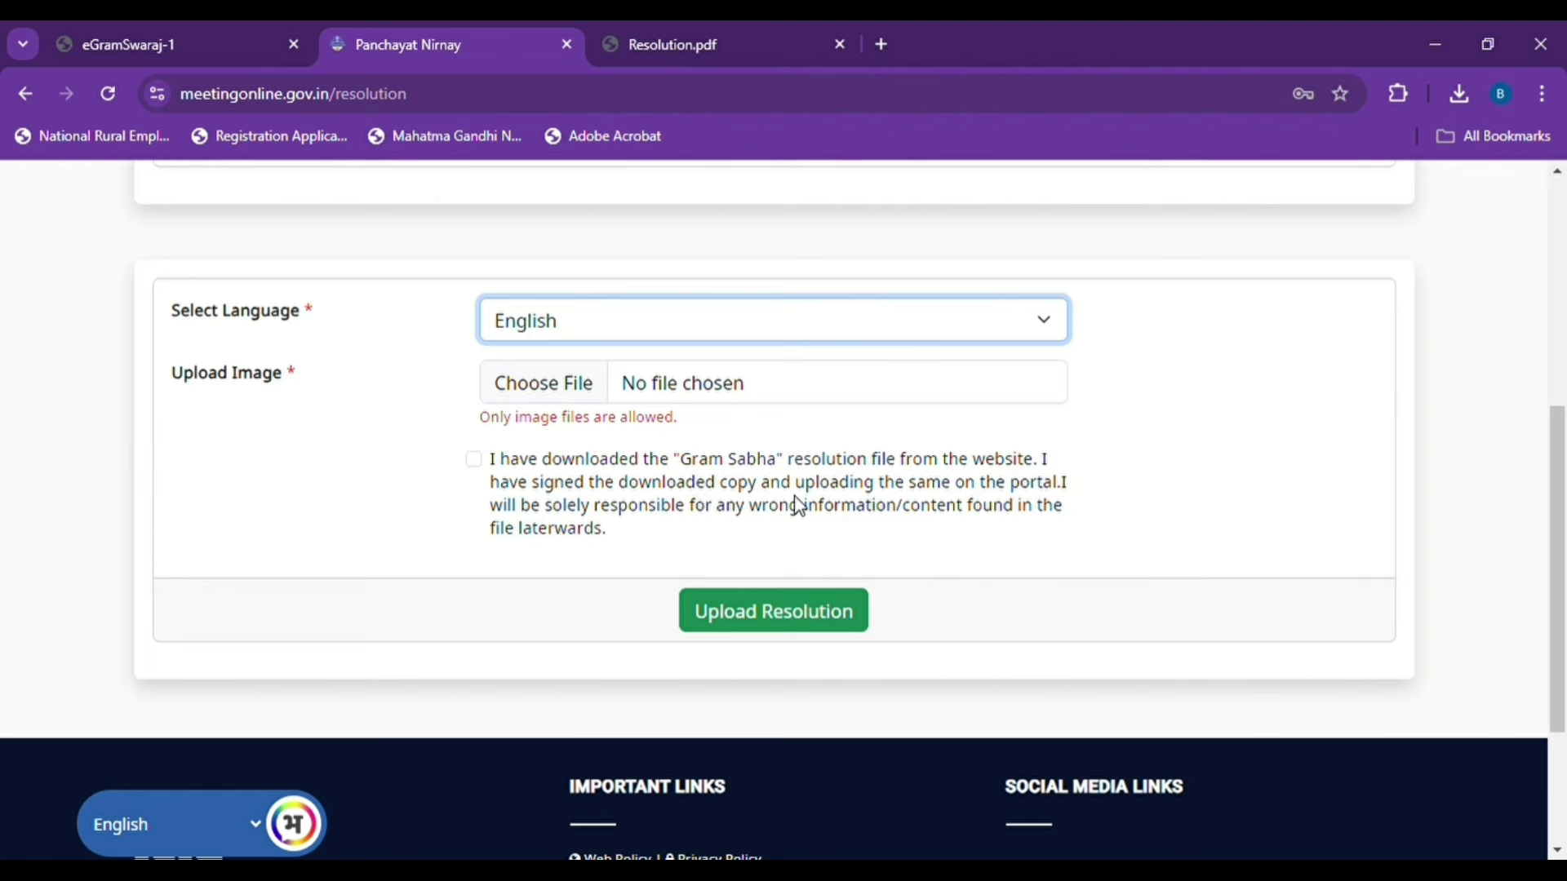
{"action": "left_click", "coordinate": [474, 460]}
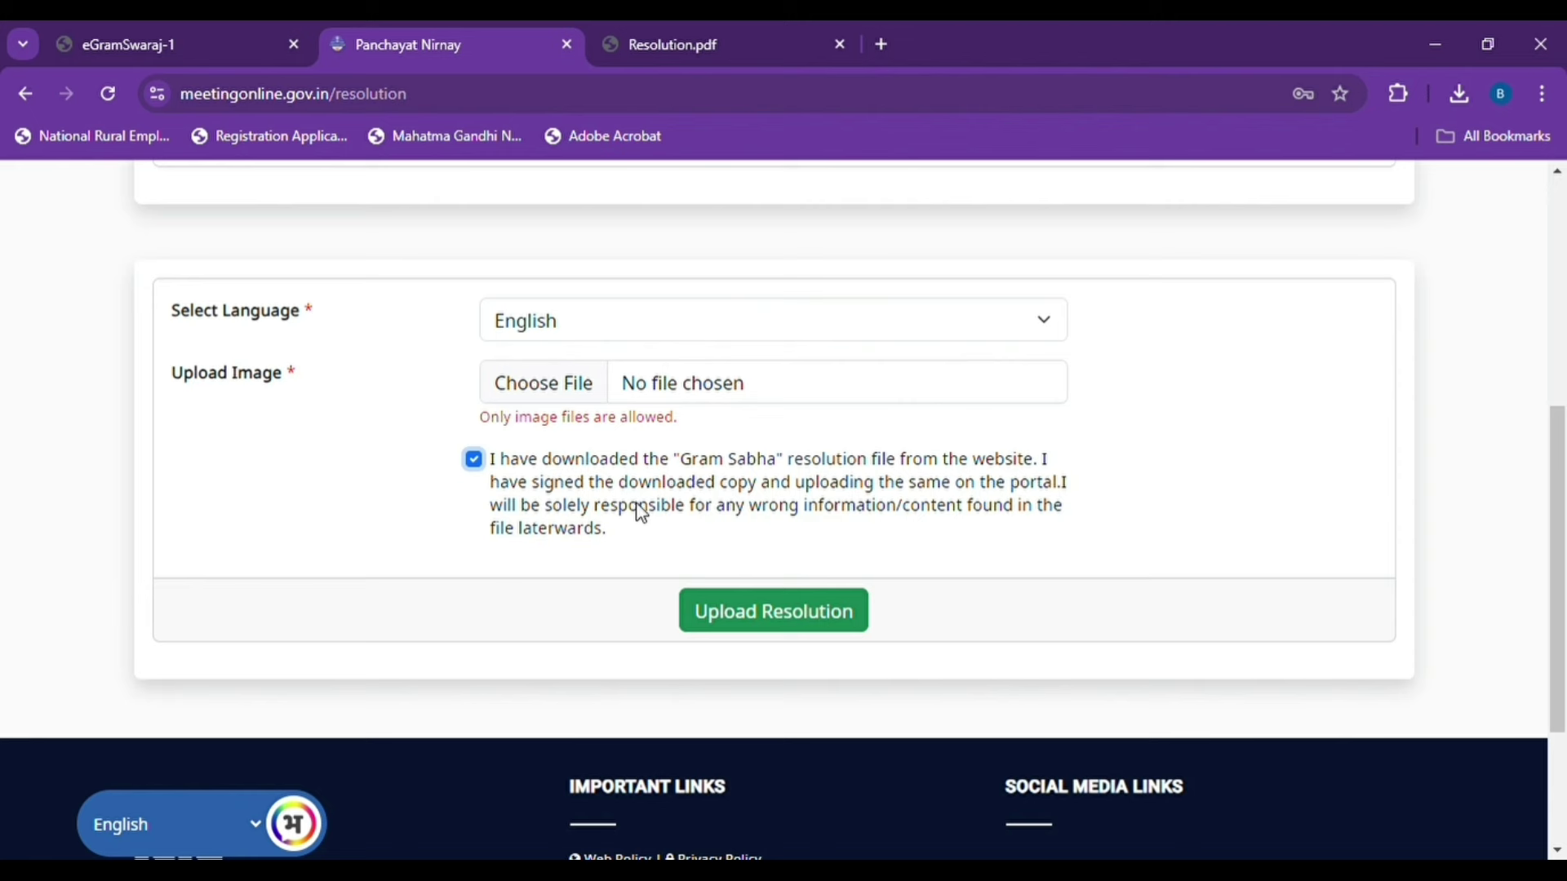
Step: Attach the image sankalp2526_page-0001.jpg, upload the signed resolution and acknowledge the registration
{"action": "left_click", "coordinate": [542, 384]}
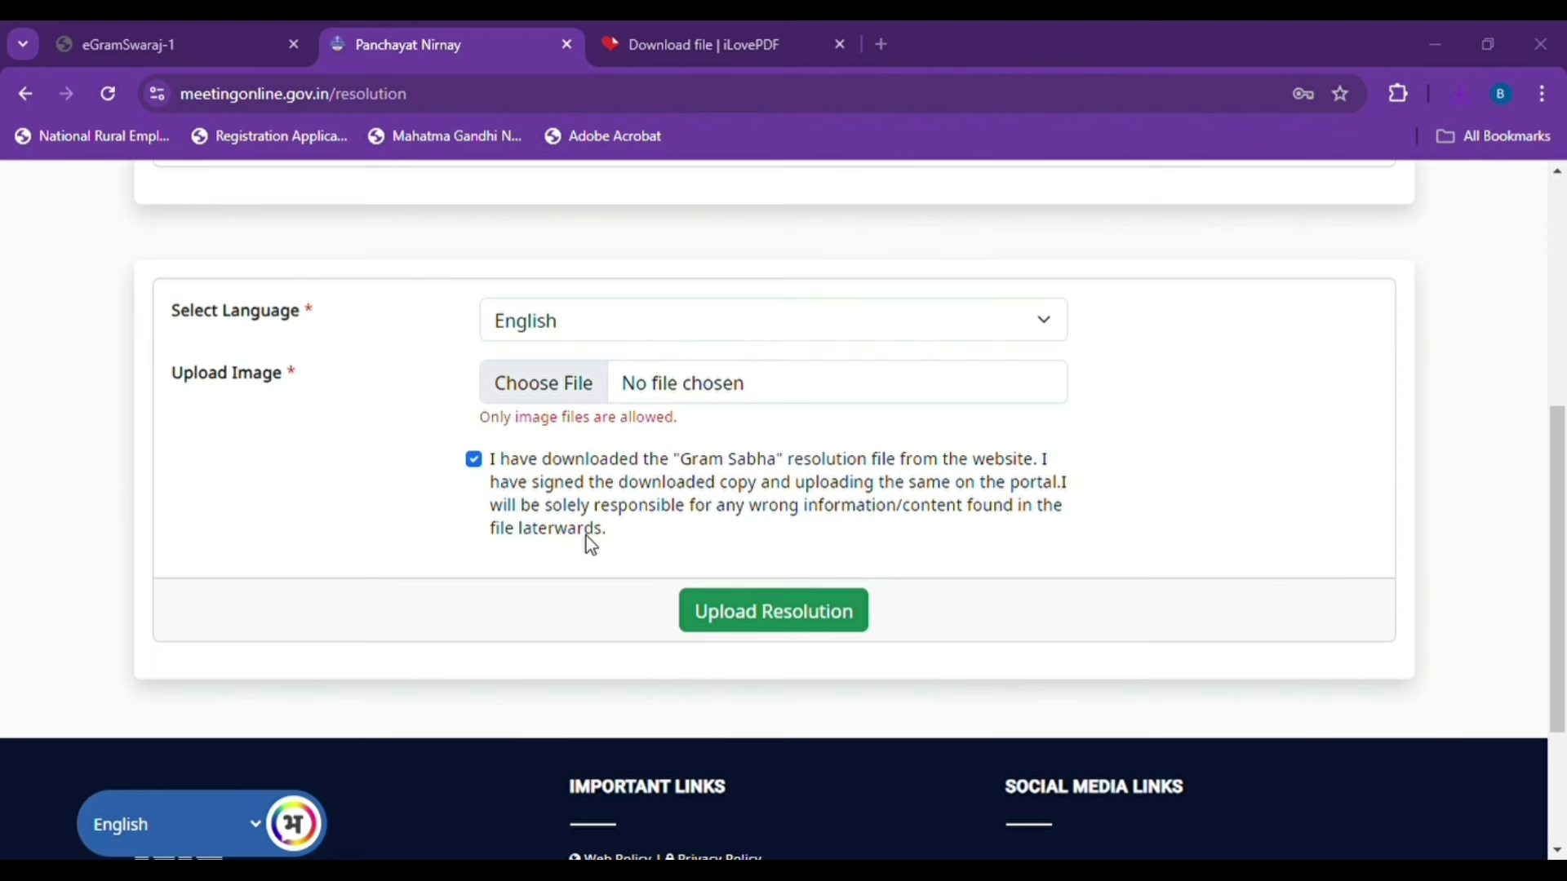
{"action": "key", "text": "Return"}
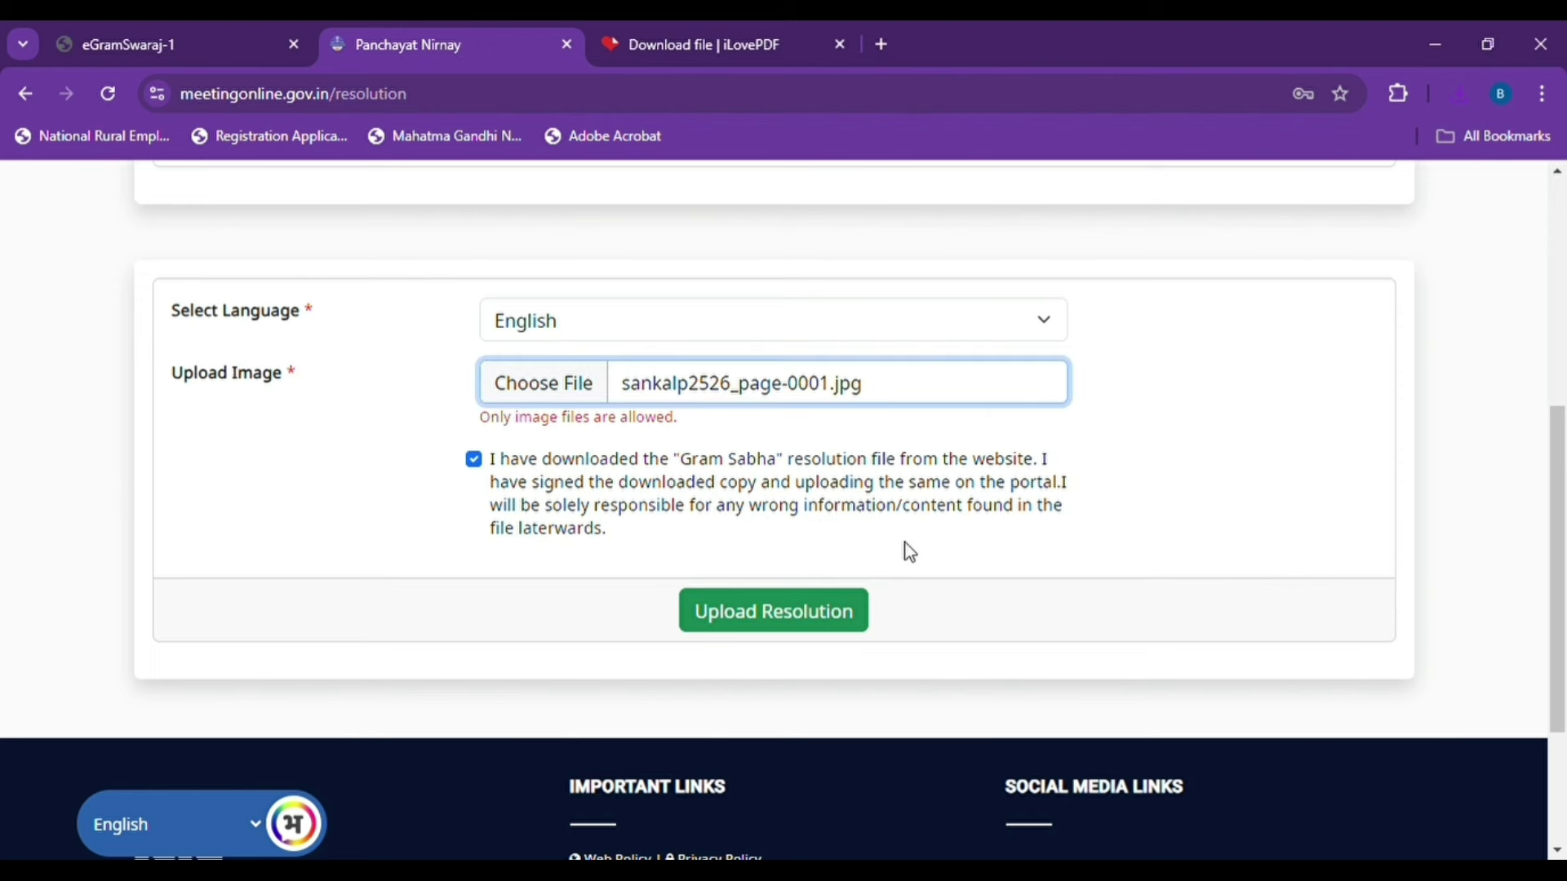
{"action": "left_click", "coordinate": [800, 626]}
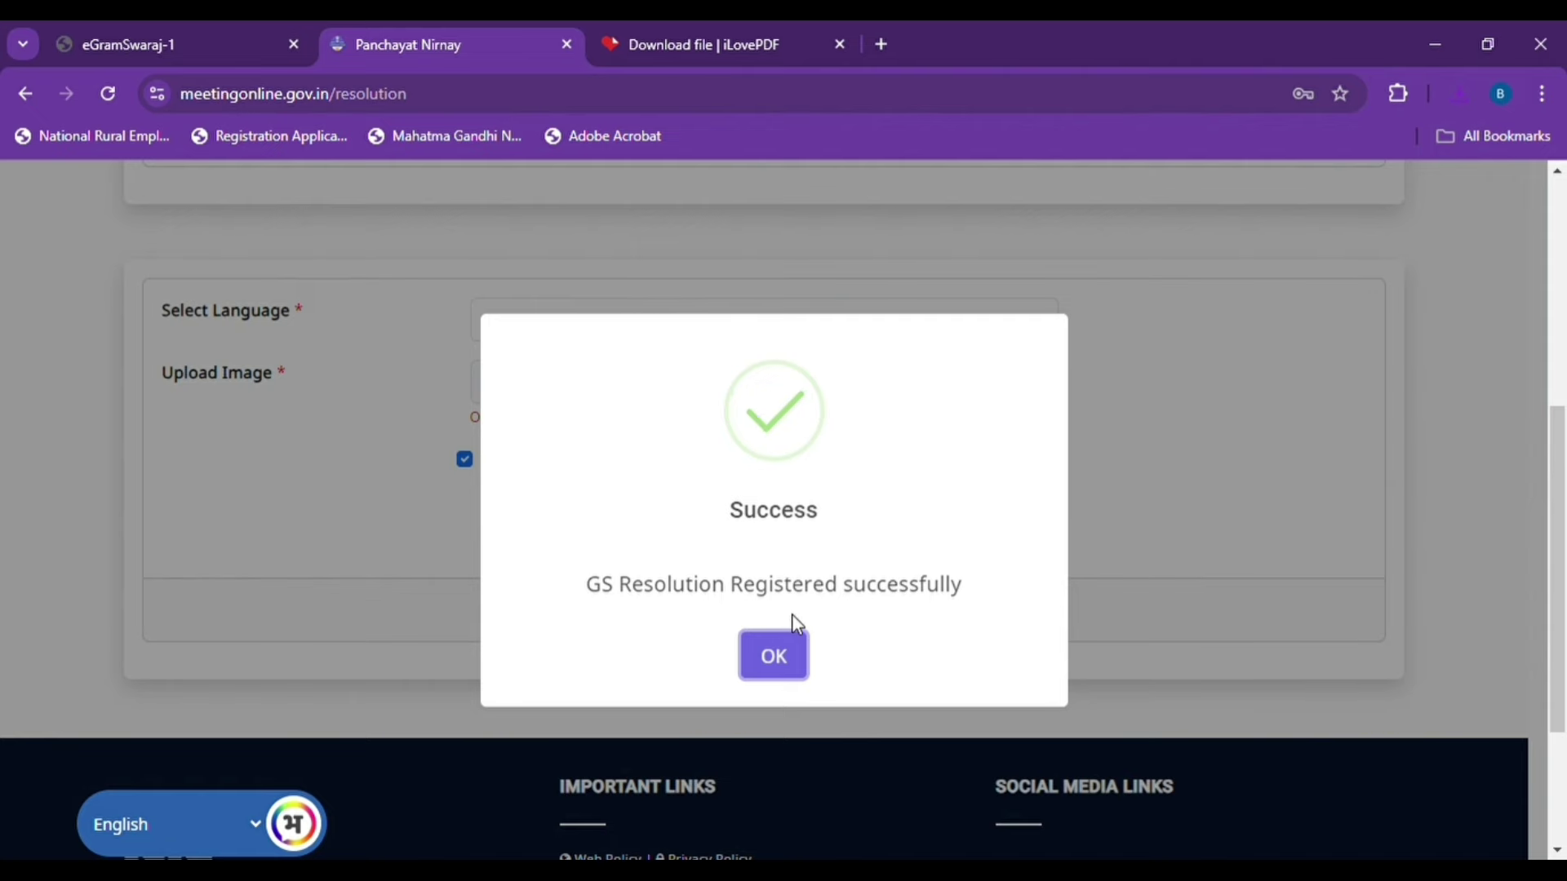
{"action": "left_click", "coordinate": [786, 657]}
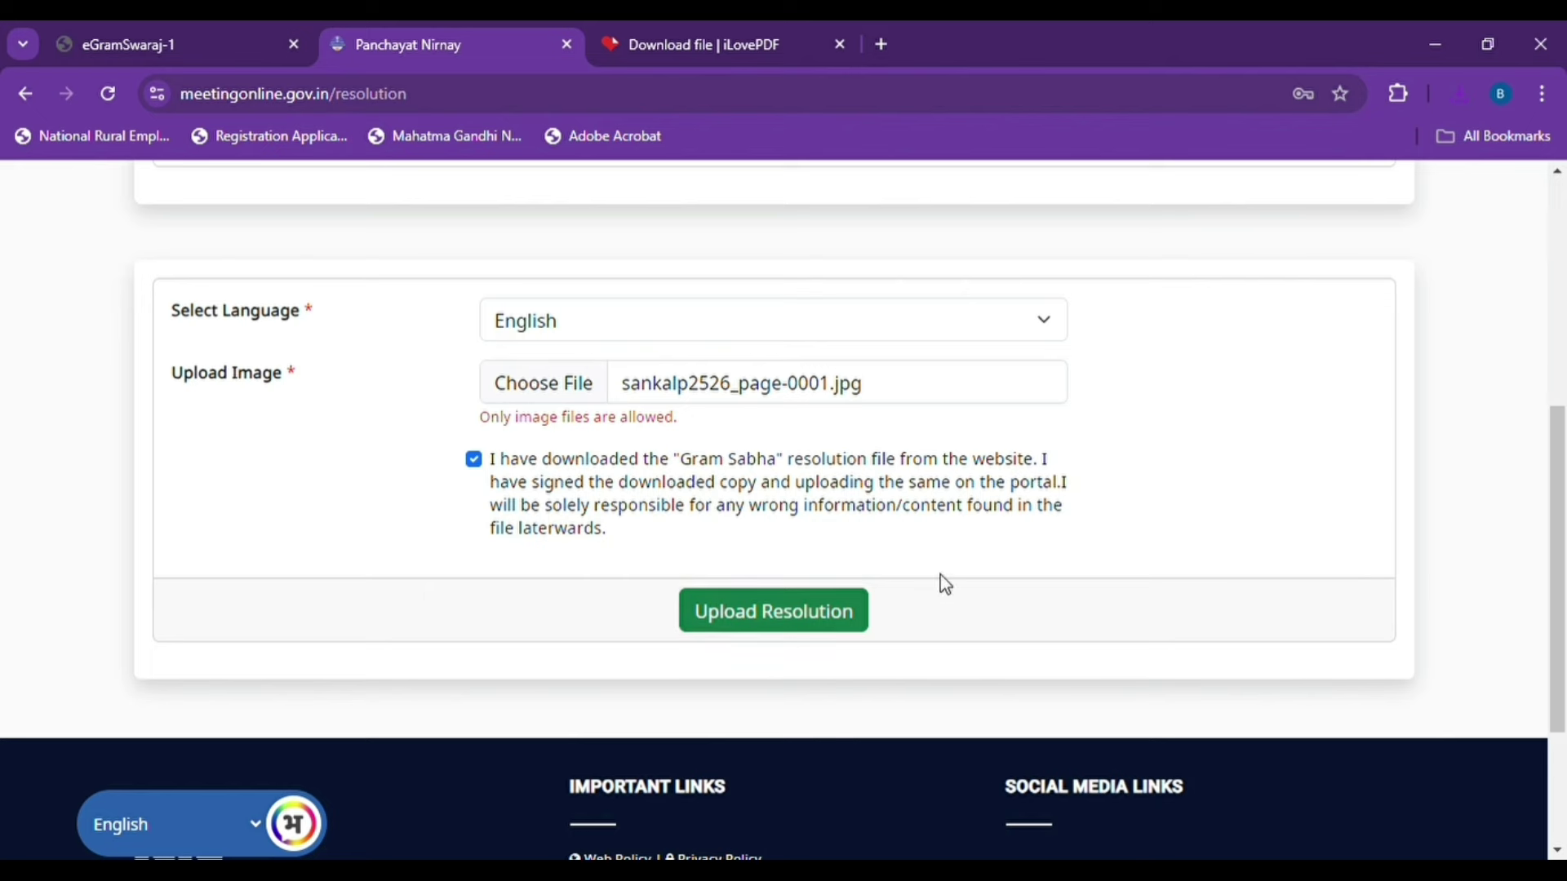
Step: Return to the dashboard, view the signed and stamped copy of the 2024-2025 resolution, and close it
{"action": "scroll", "coordinate": [1102, 539], "scroll_direction": "up", "scroll_amount": 3}
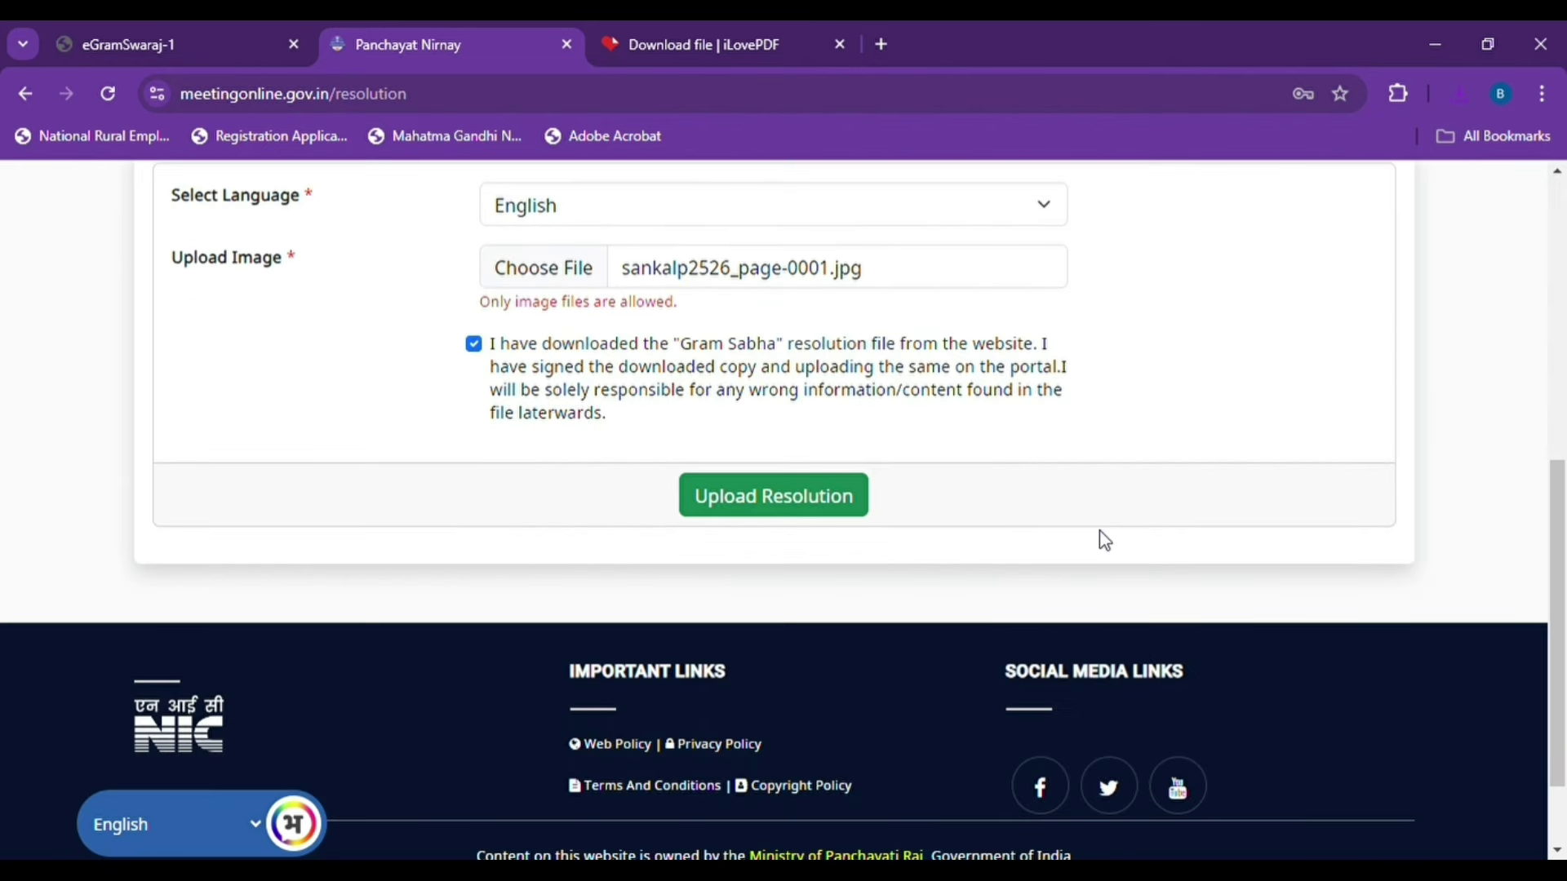
{"action": "scroll", "coordinate": [1105, 540], "scroll_direction": "up", "scroll_amount": 7}
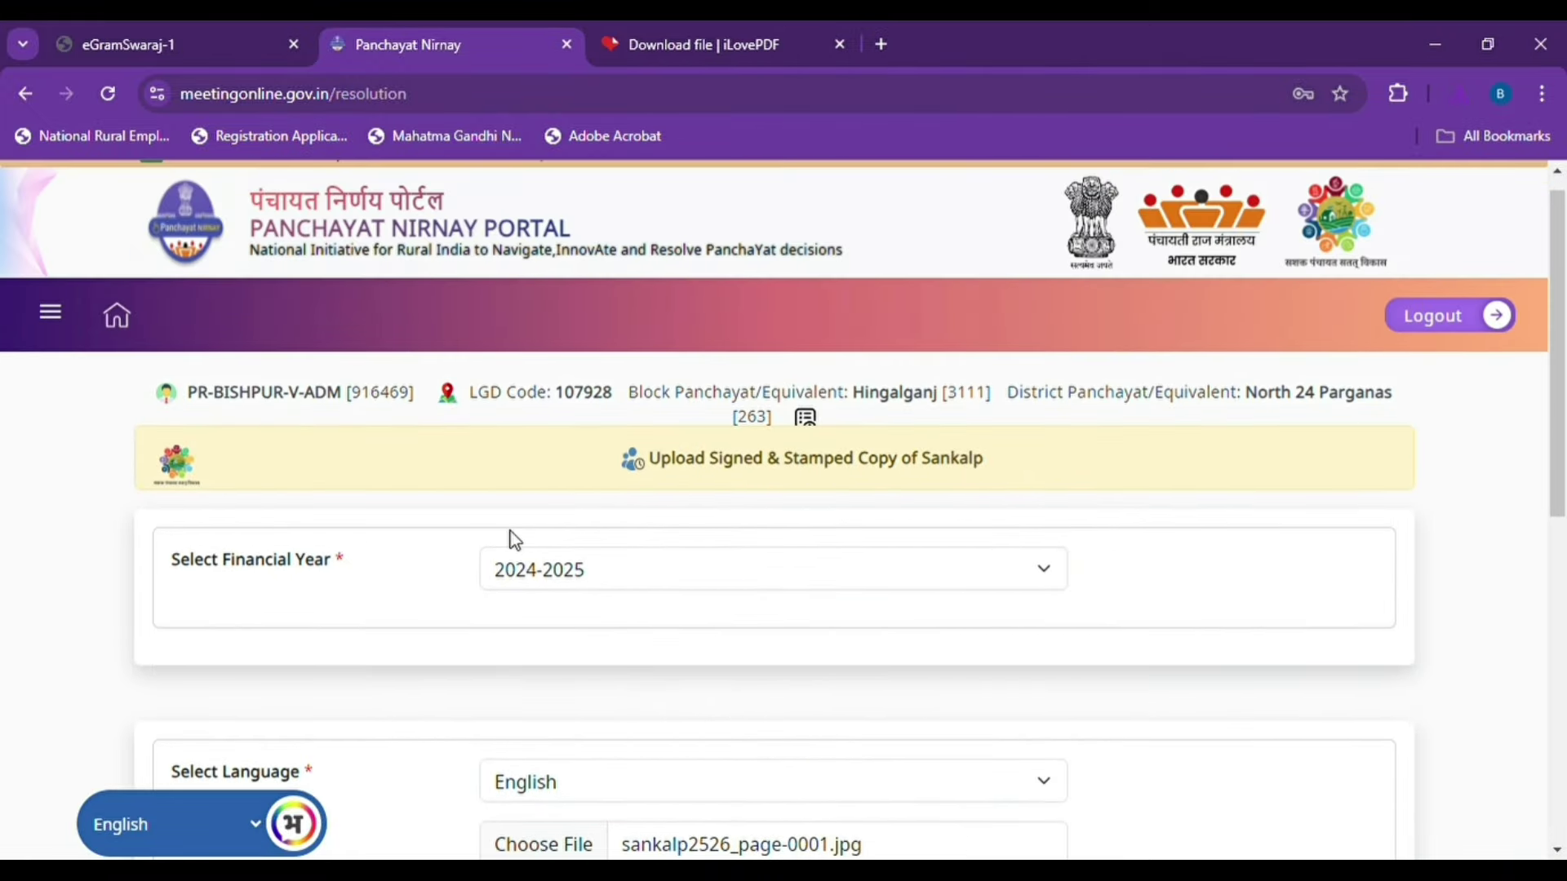
{"action": "left_click", "coordinate": [118, 313]}
{"action": "scroll", "coordinate": [295, 459], "scroll_direction": "down", "scroll_amount": 12}
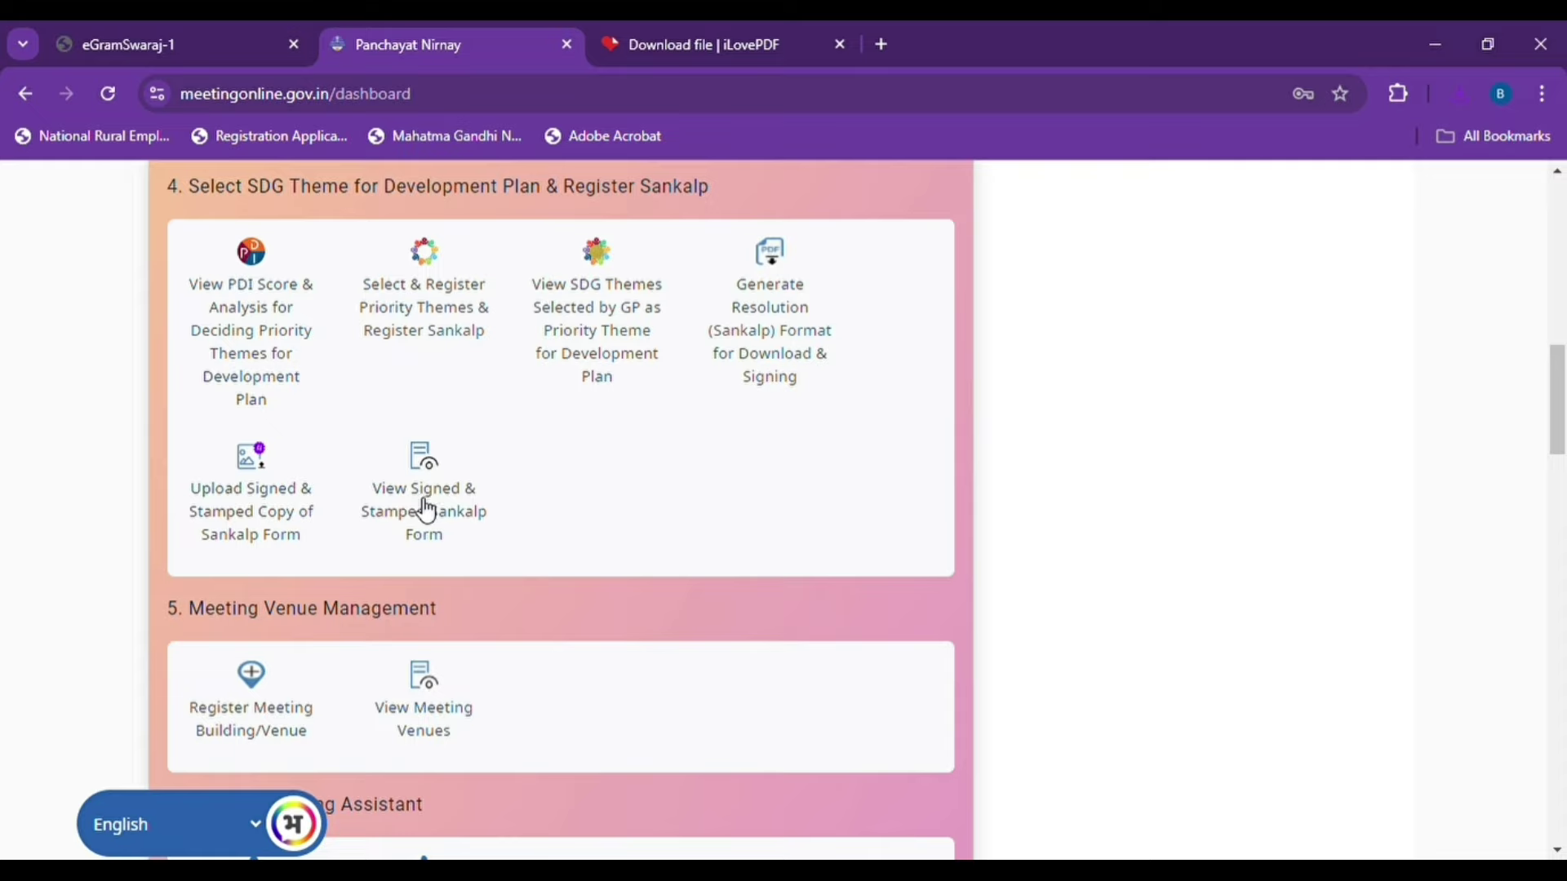
{"action": "left_click", "coordinate": [422, 507]}
{"action": "scroll", "coordinate": [561, 529], "scroll_direction": "up", "scroll_amount": 3}
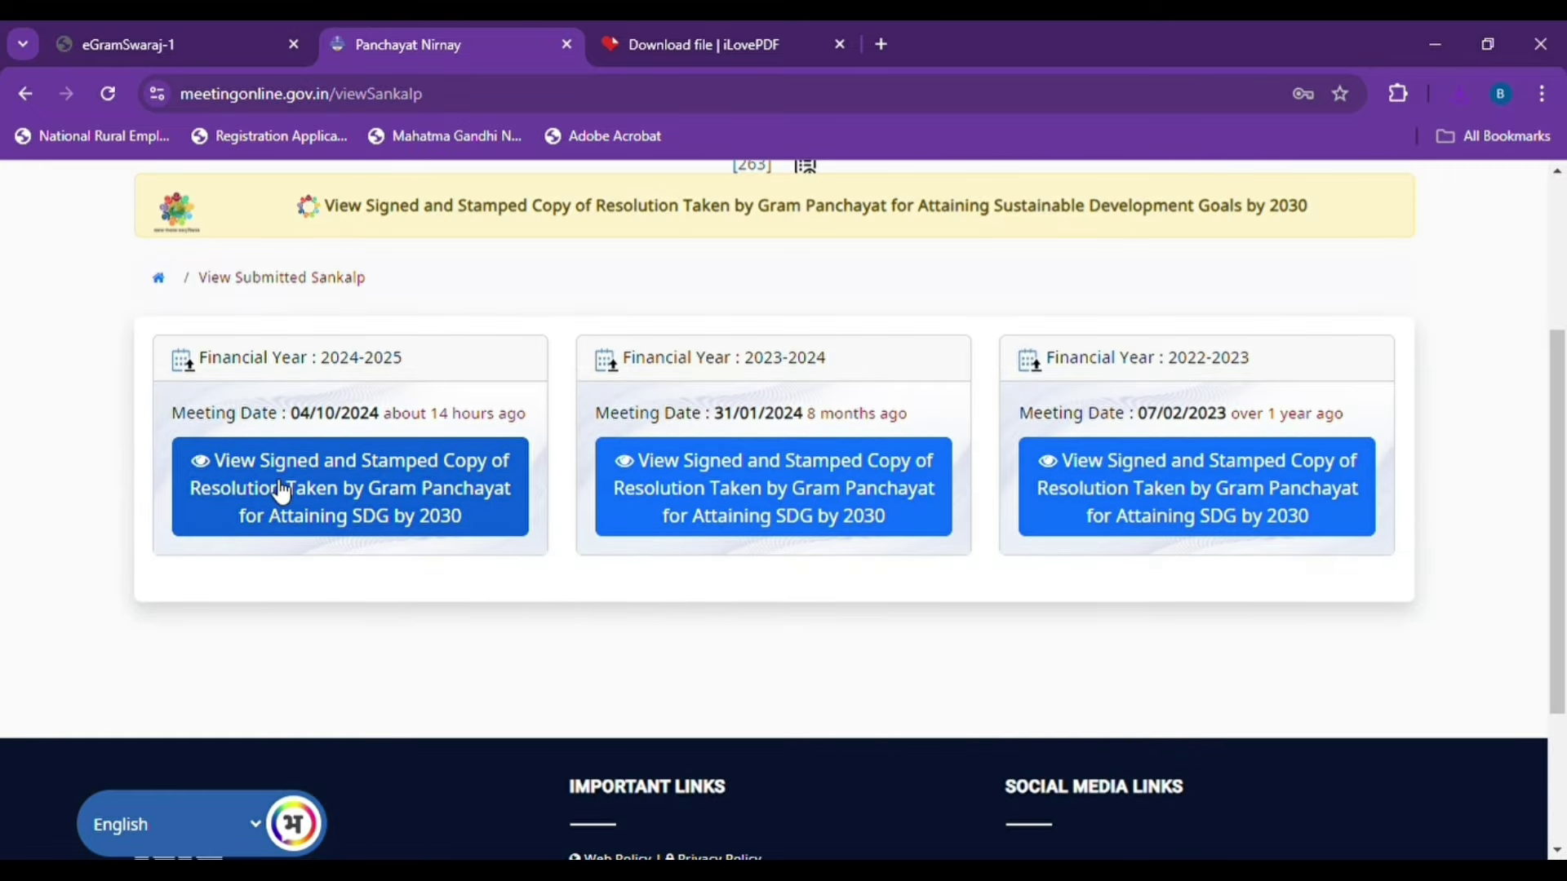
{"action": "left_click", "coordinate": [370, 512]}
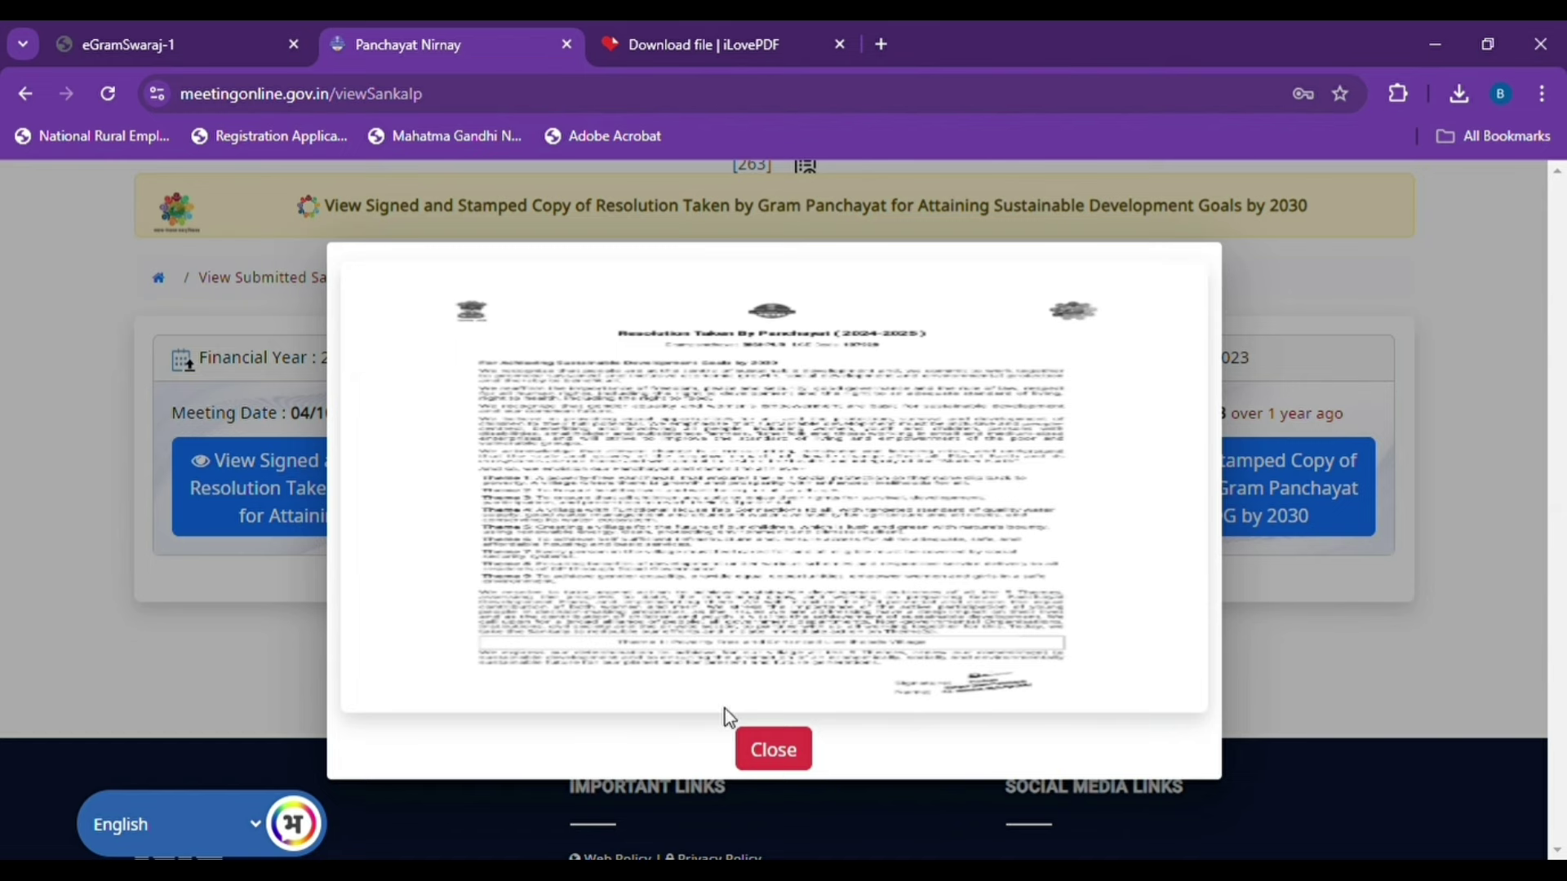
{"action": "left_click", "coordinate": [789, 757]}
Step: Log out of the Panchayat Nirnay portal and confirm the logout
{"action": "scroll", "coordinate": [978, 640], "scroll_direction": "up", "scroll_amount": 3}
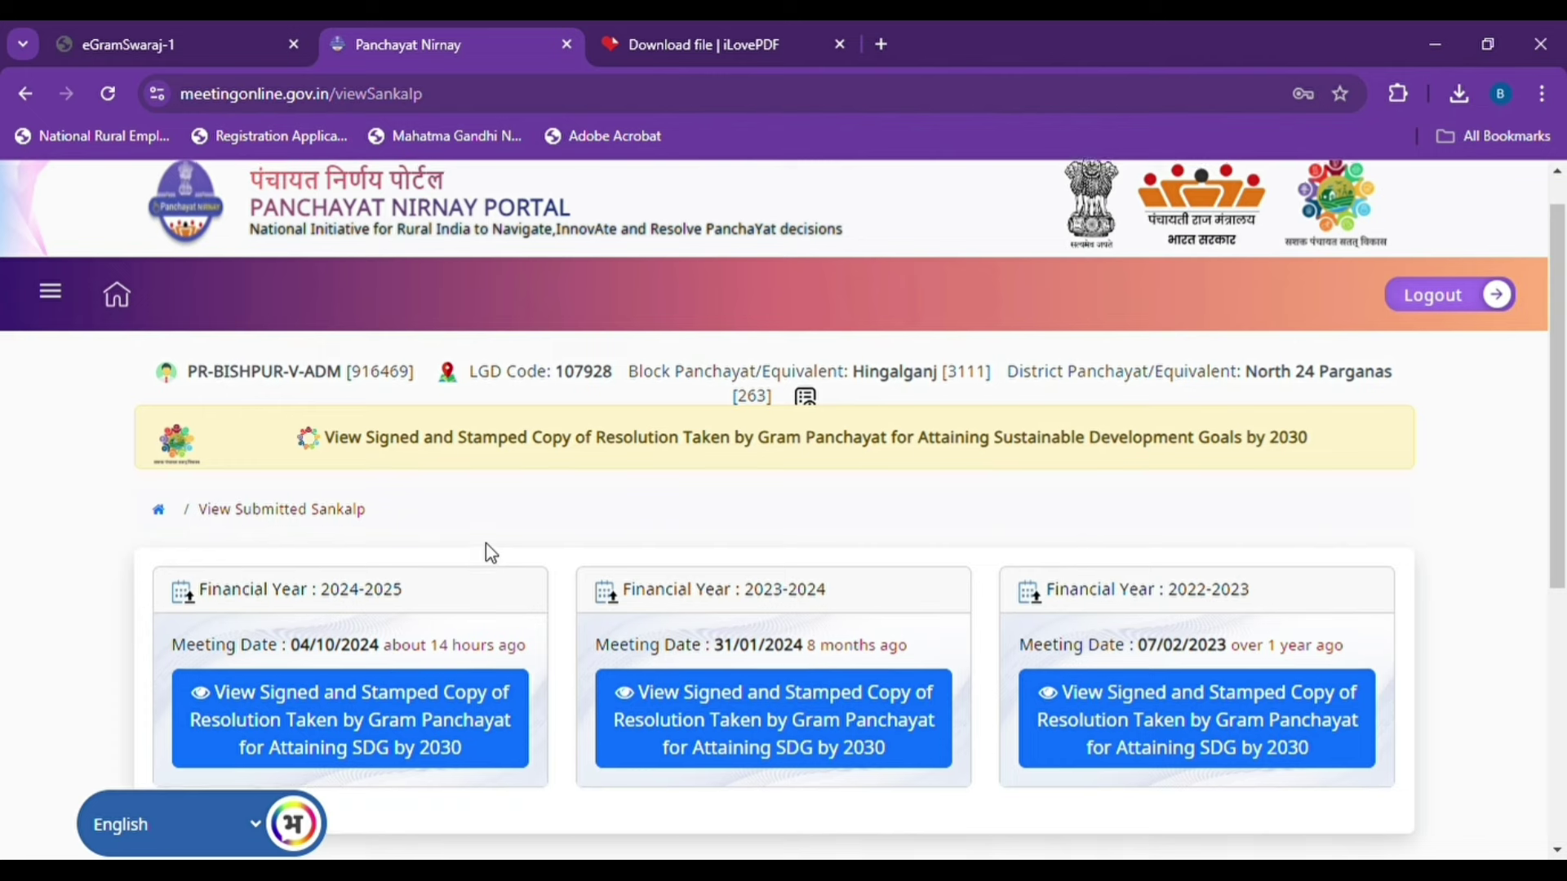
{"action": "scroll", "coordinate": [490, 552], "scroll_direction": "up", "scroll_amount": 1}
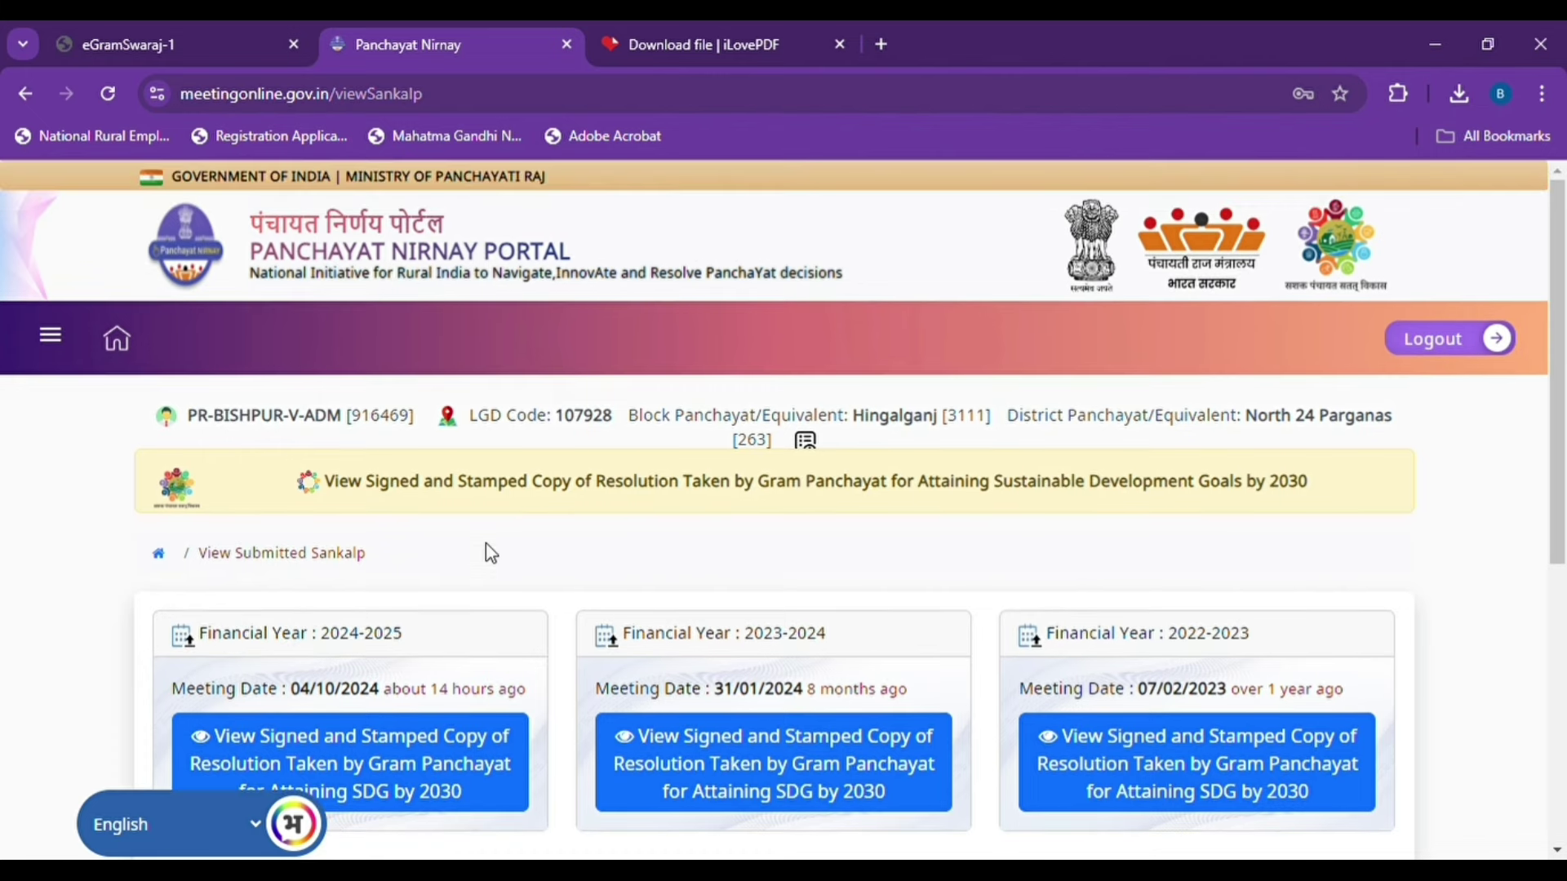
{"action": "left_click", "coordinate": [1498, 355]}
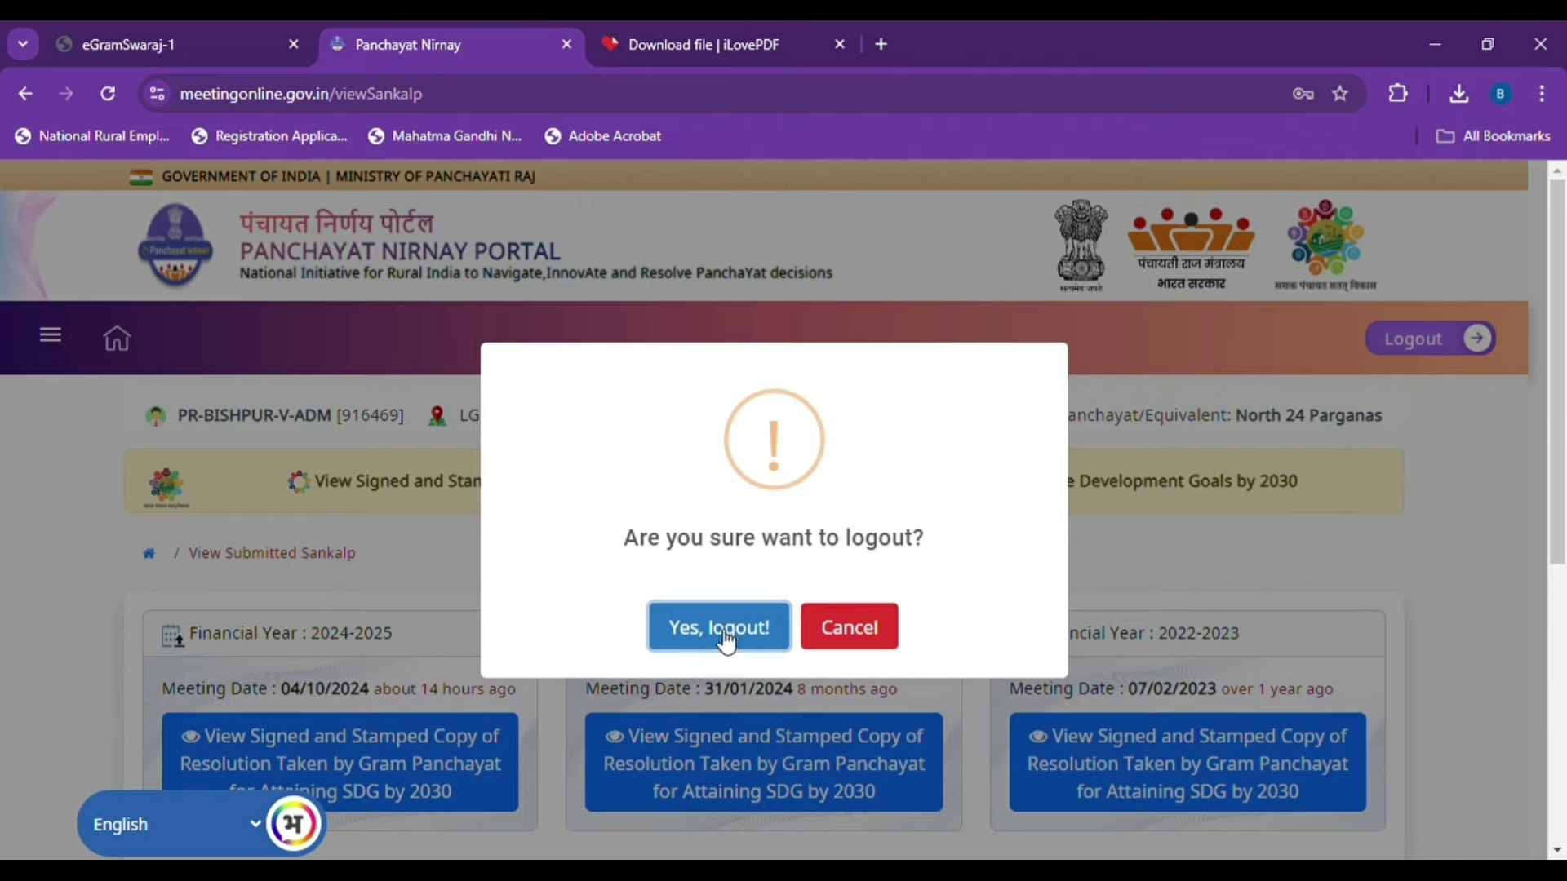
{"action": "left_click", "coordinate": [733, 643]}
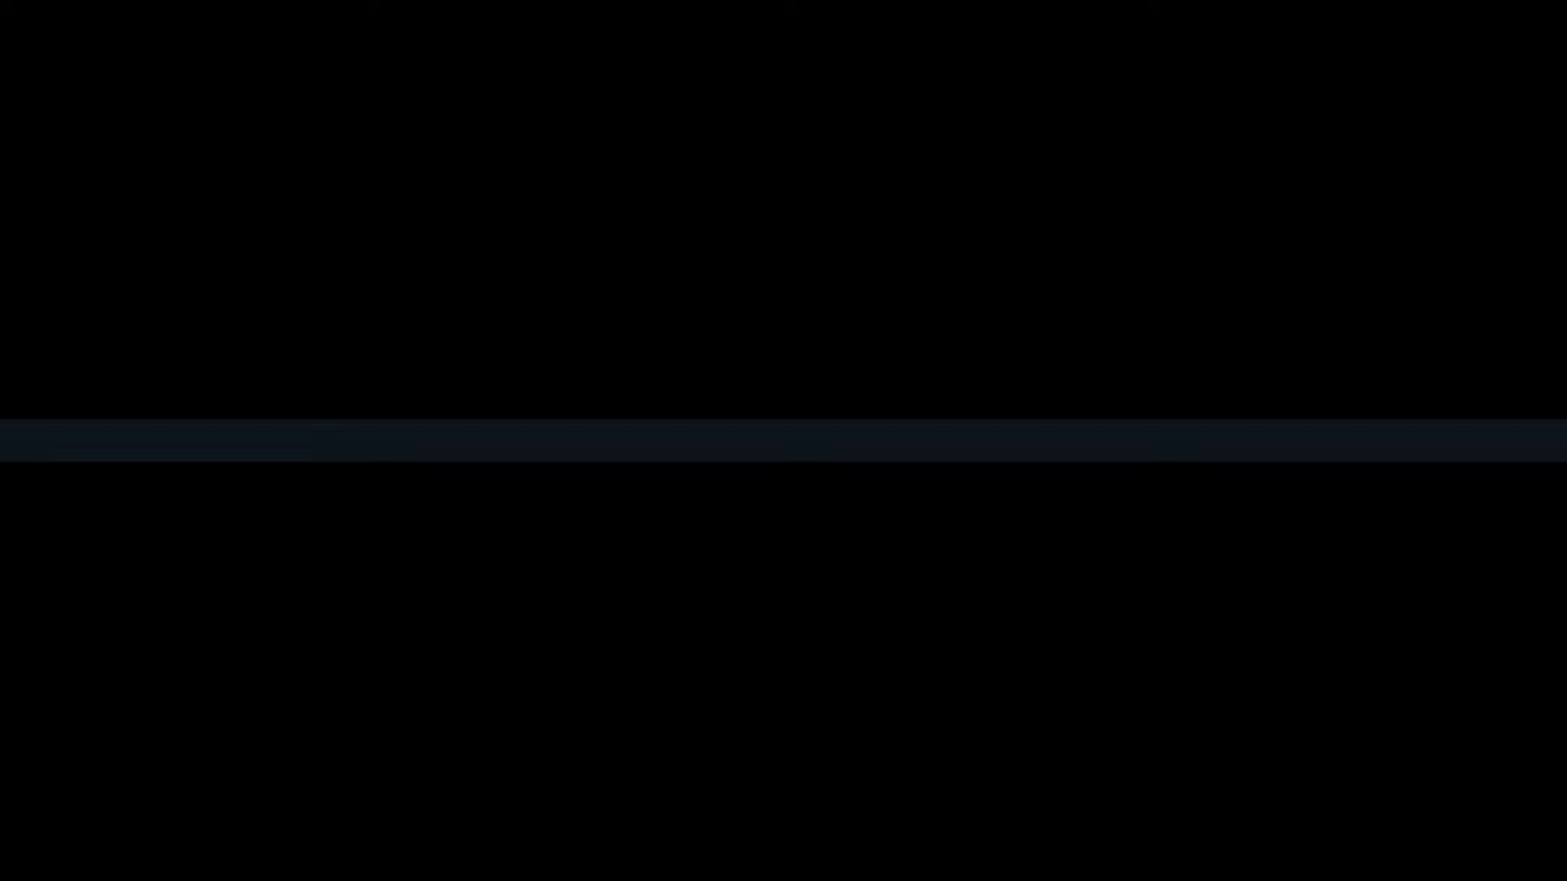